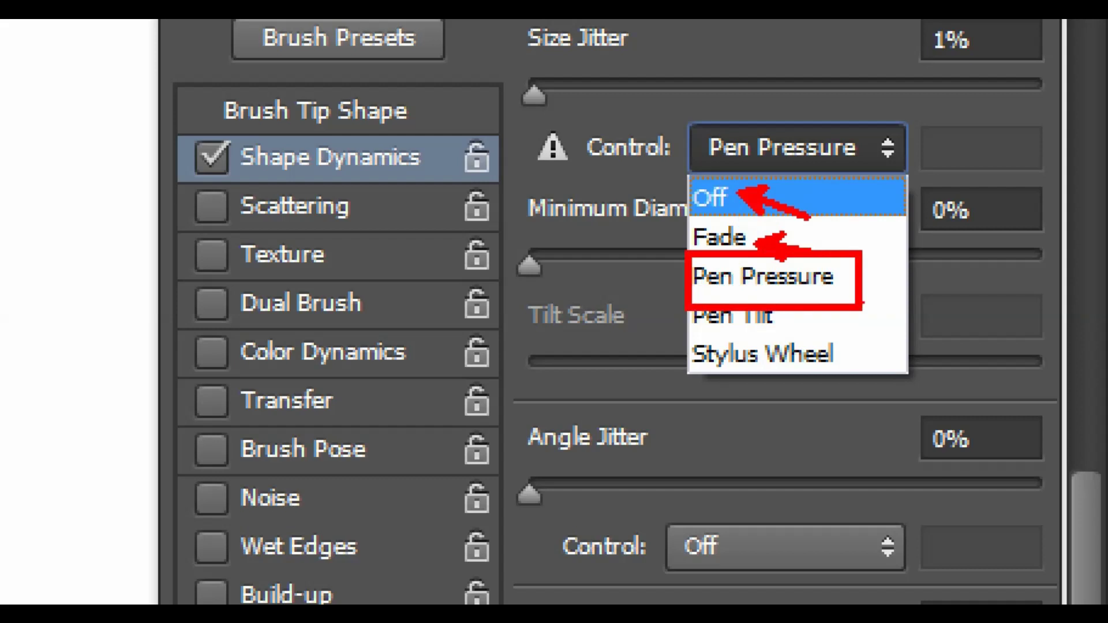
Keep Pen Pressure as the brush's size jitter control and close the brush settings.
key(Escape)
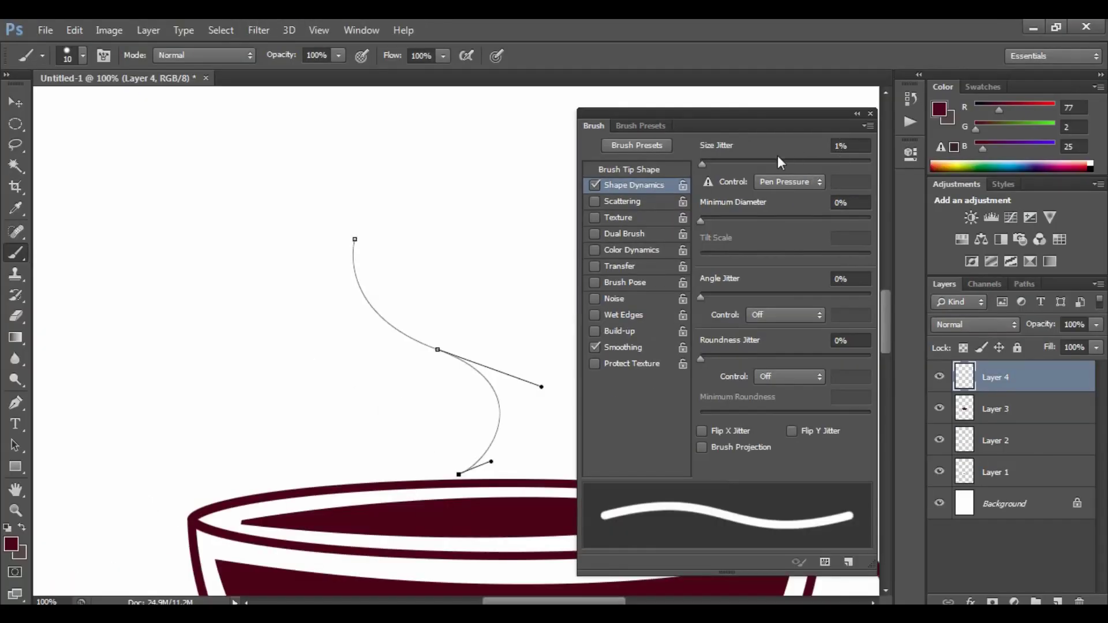
click(857, 114)
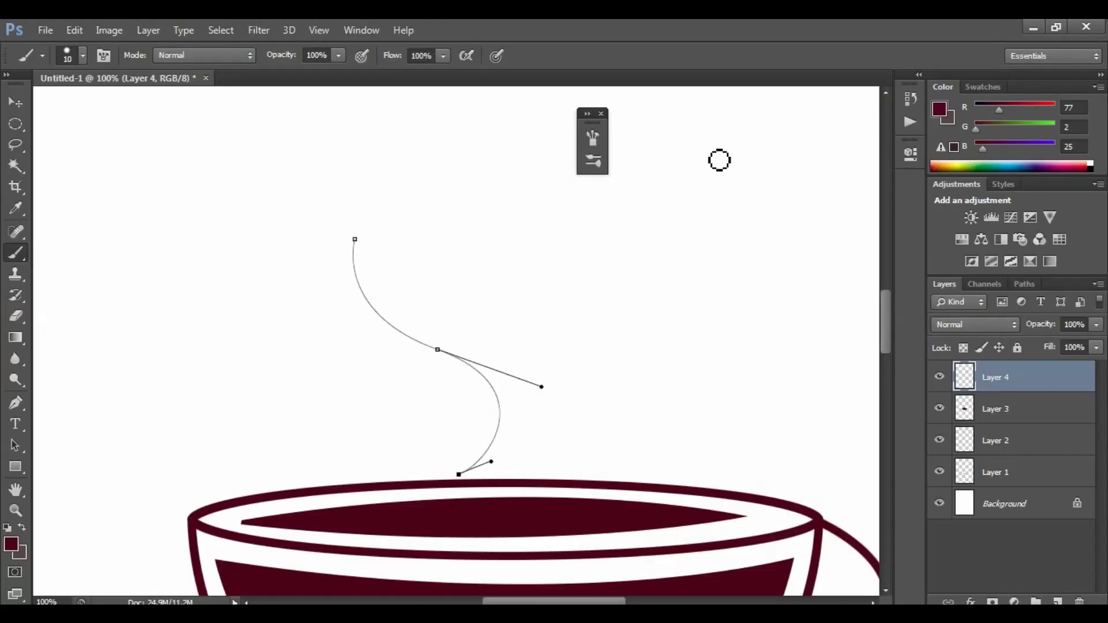
click(588, 114)
drag(638, 109, 816, 121)
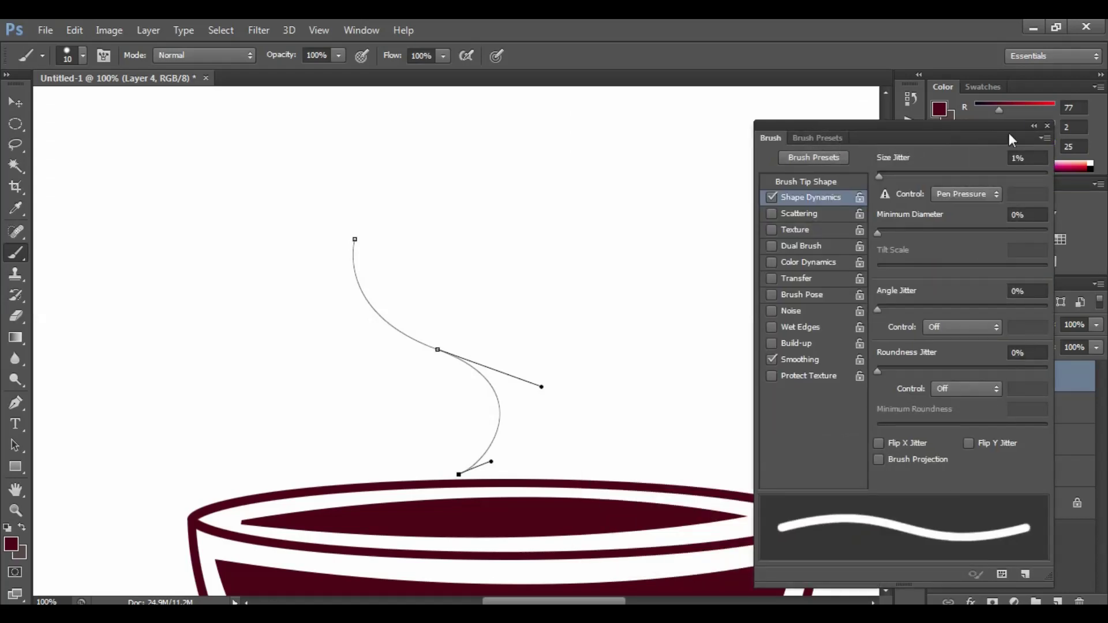
click(1048, 126)
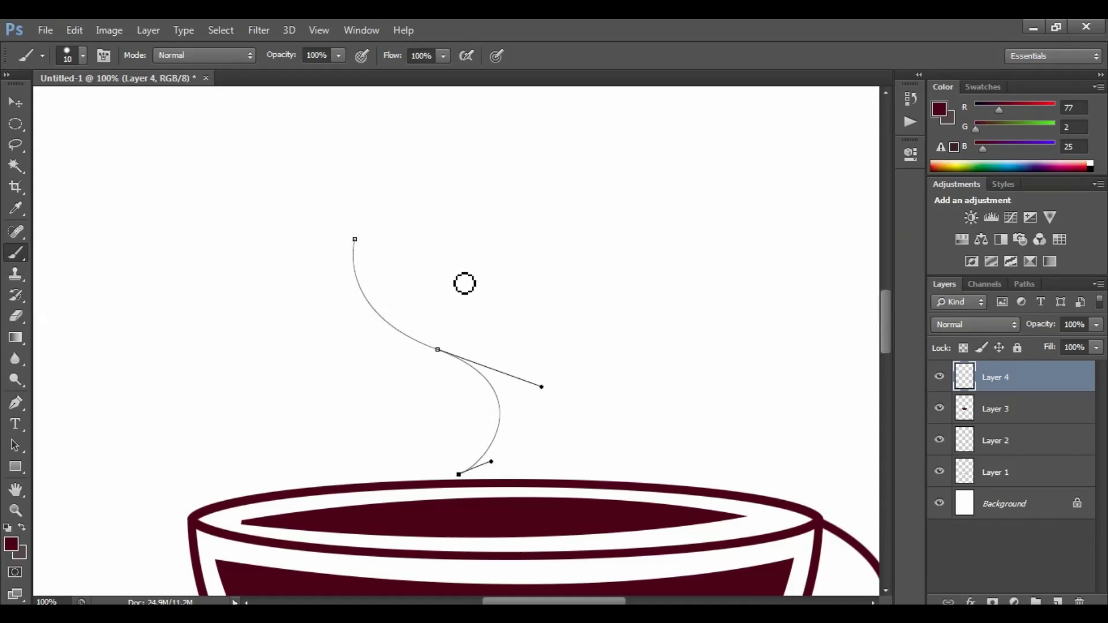
Open the Stroke Path settings for the curved steam path above the cup.
key(p)
right_click(399, 232)
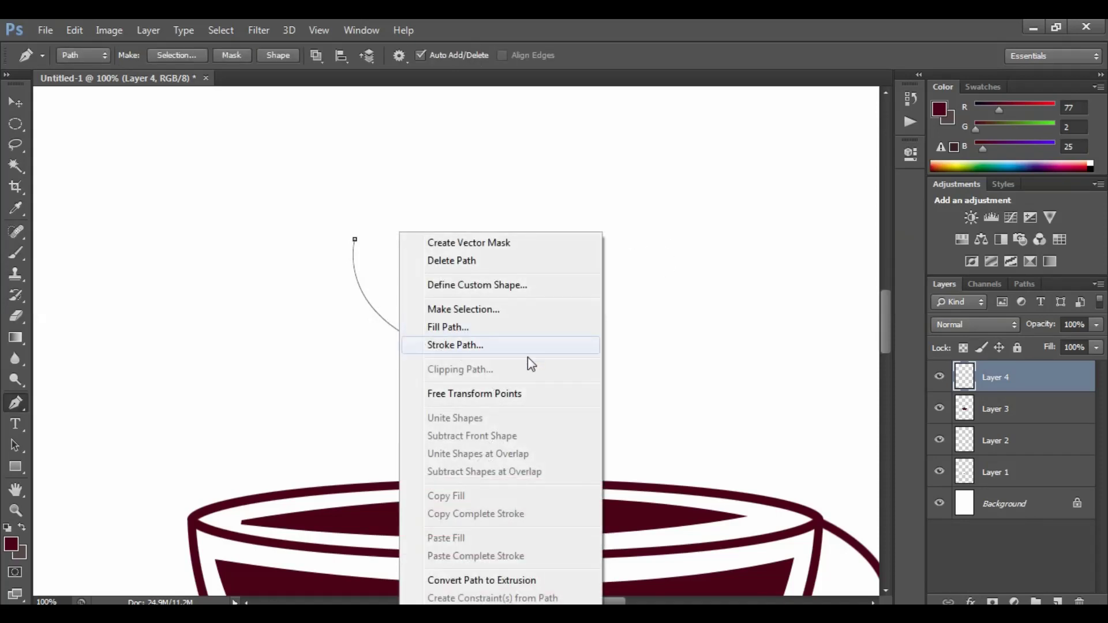
click(486, 350)
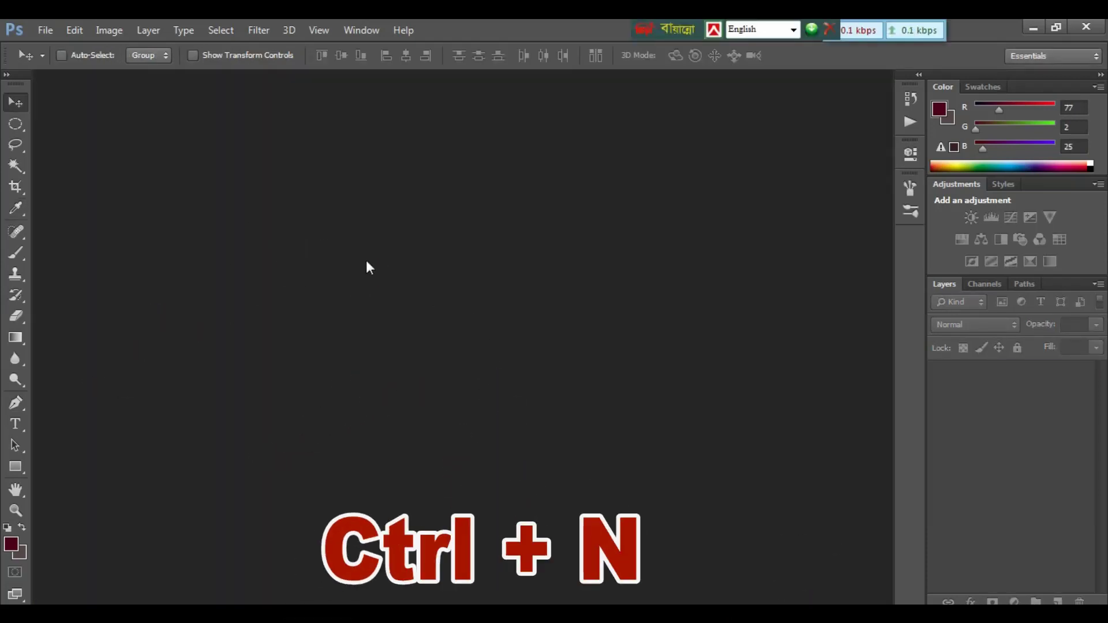
Create a new A4 document of 210 x 297 mm at 300 pixels/inch, RGB Color, with a white background.
key(ctrl+n)
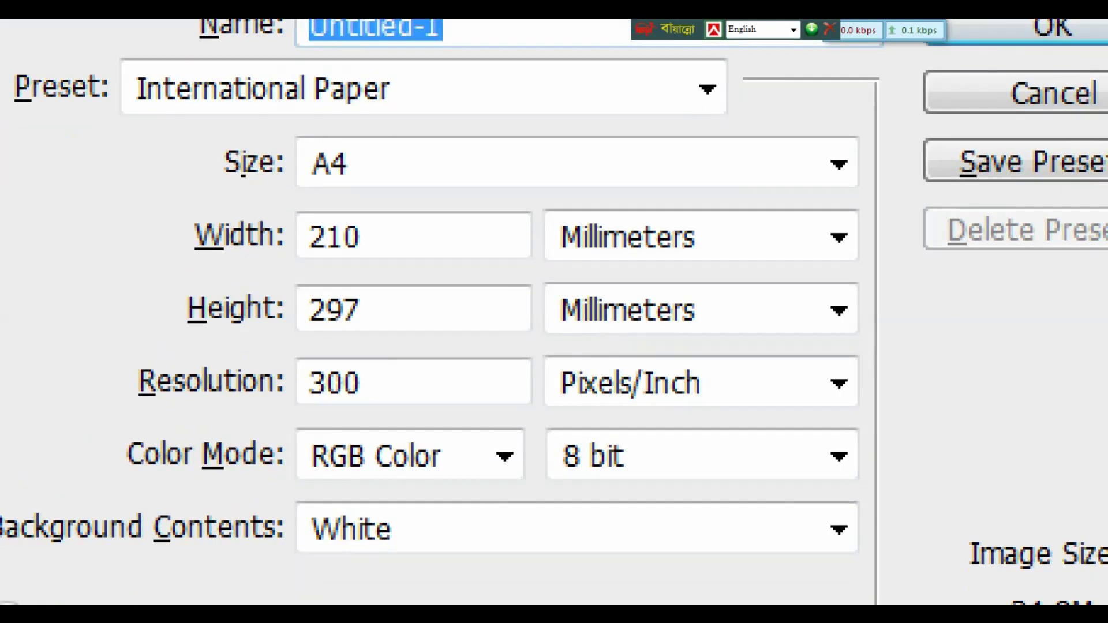
click(599, 299)
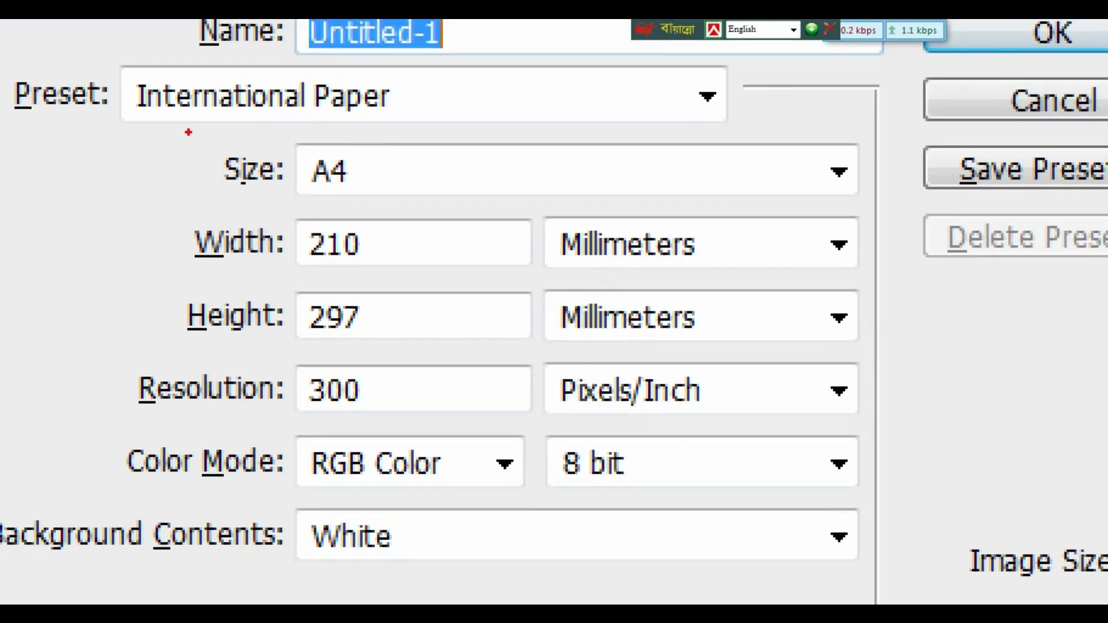
mouse_move(188, 132)
mouse_down()
mouse_move(277, 272)
mouse_move(470, 235)
mouse_move(494, 217)
mouse_up()
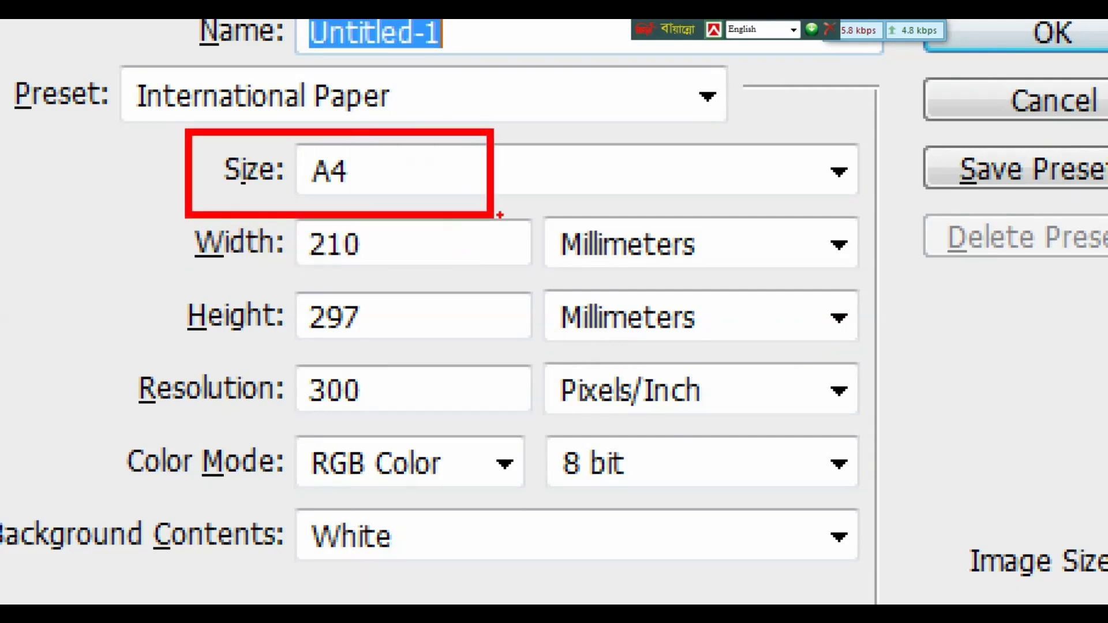
drag(1035, 34, 939, 181)
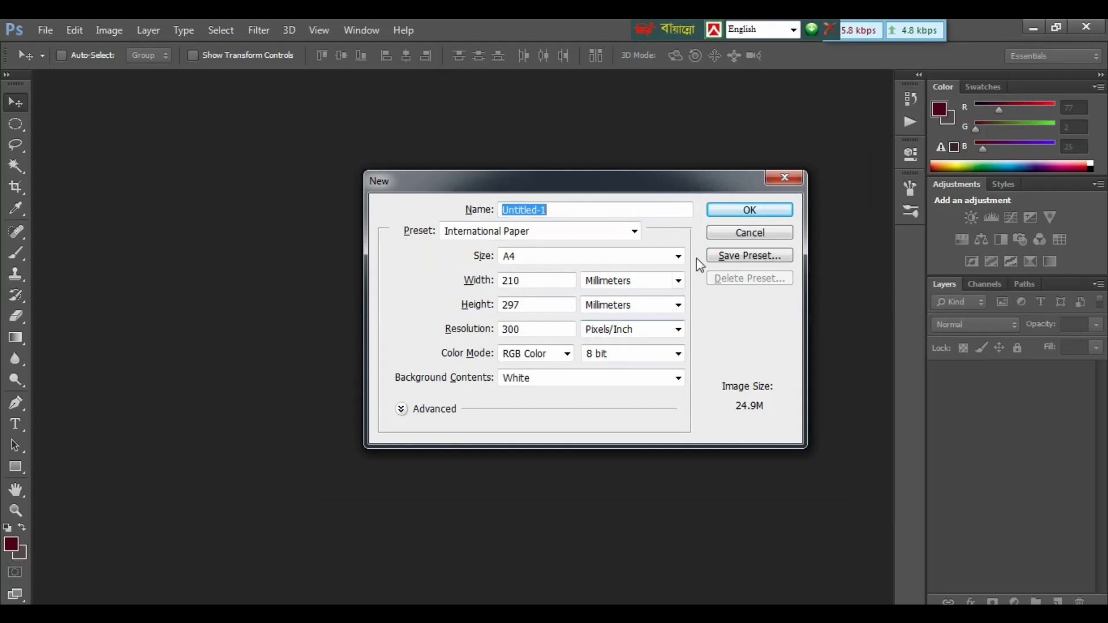
click(993, 33)
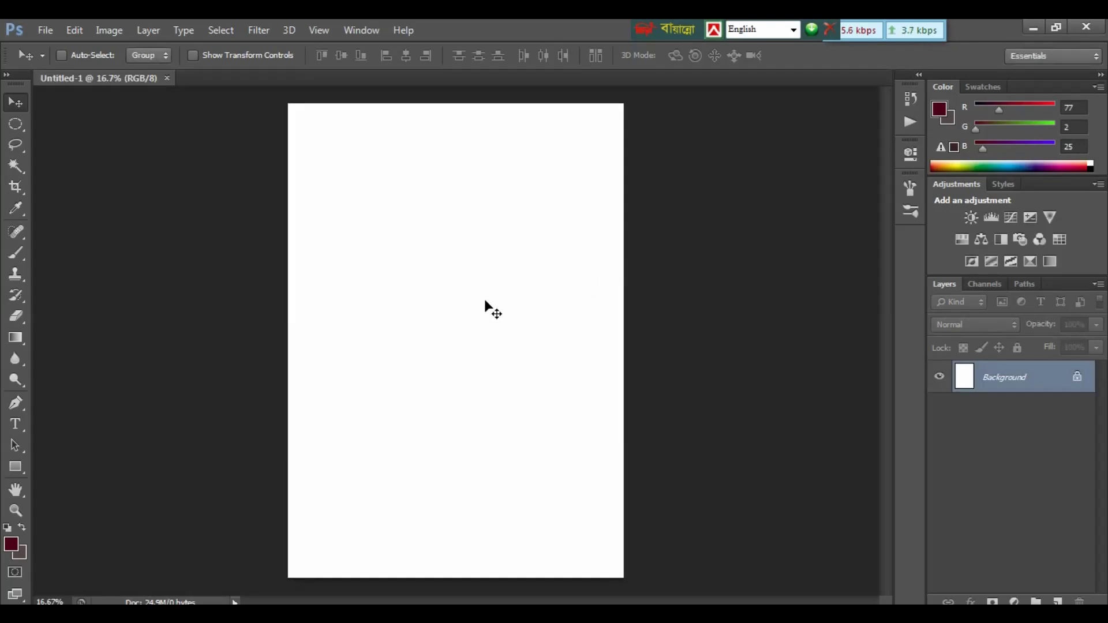
Show the grid over the blank page.
key(ctrl+plus)
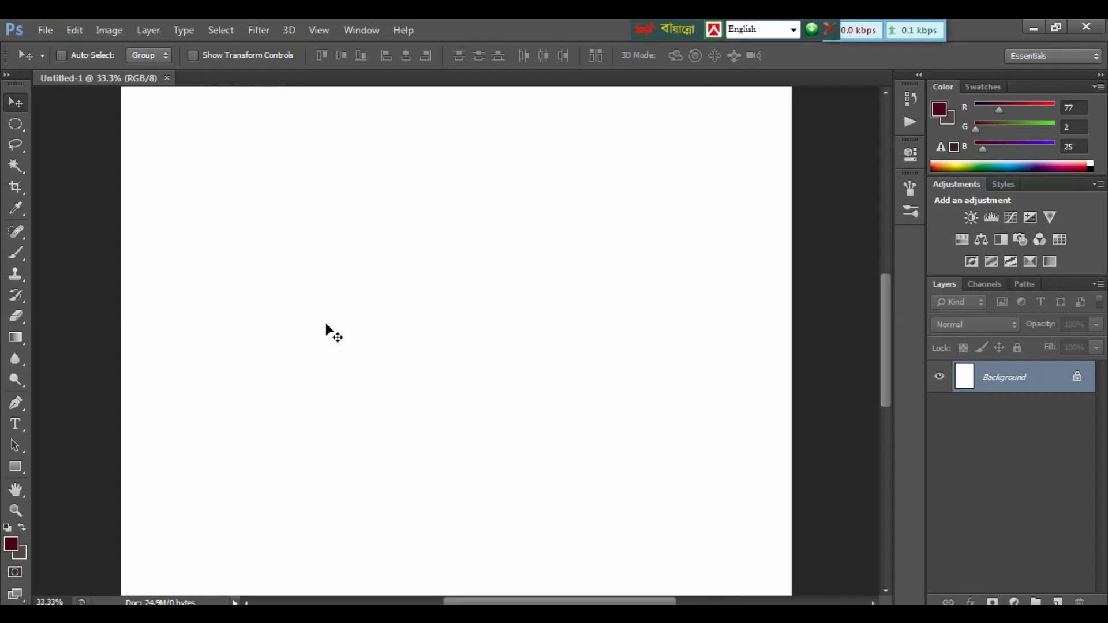
key(ctrl+minus)
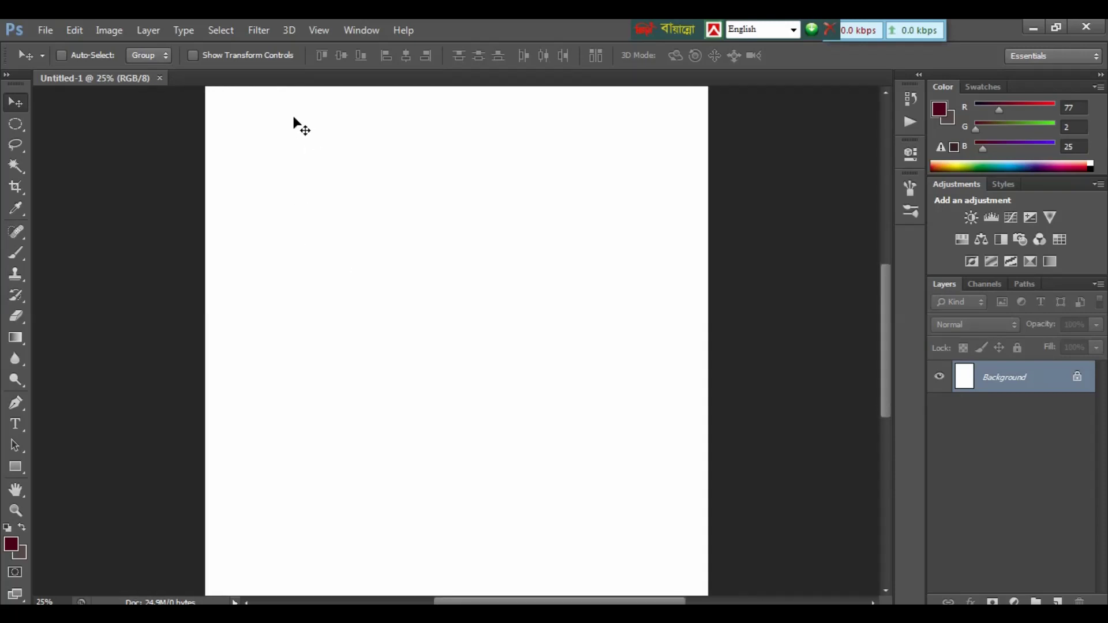
key(ctrl+1)
click(313, 46)
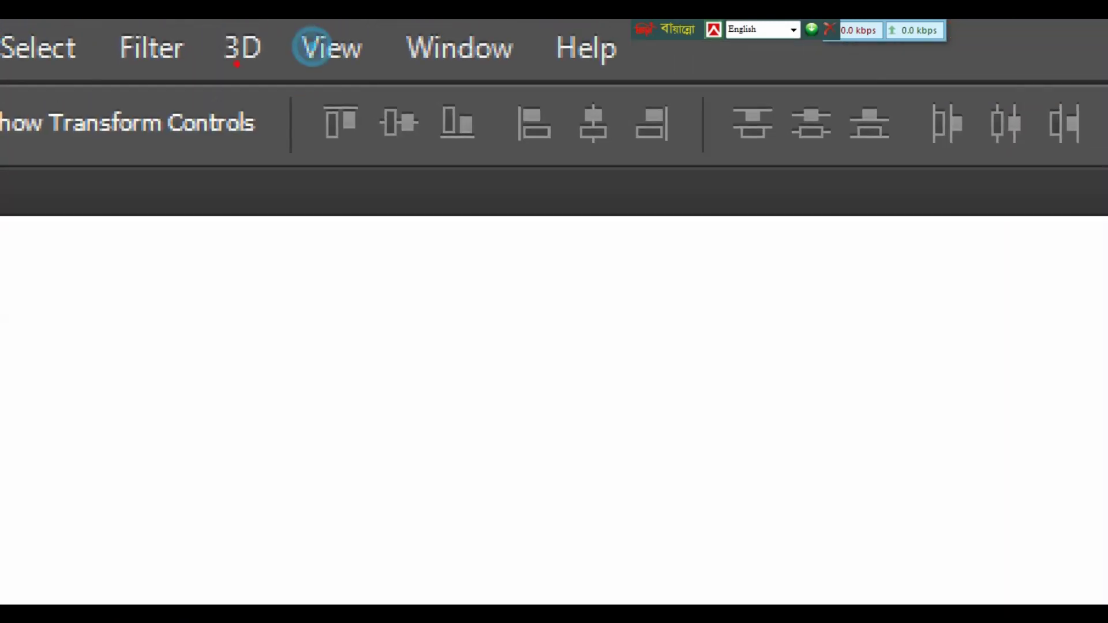
drag(293, 21, 378, 76)
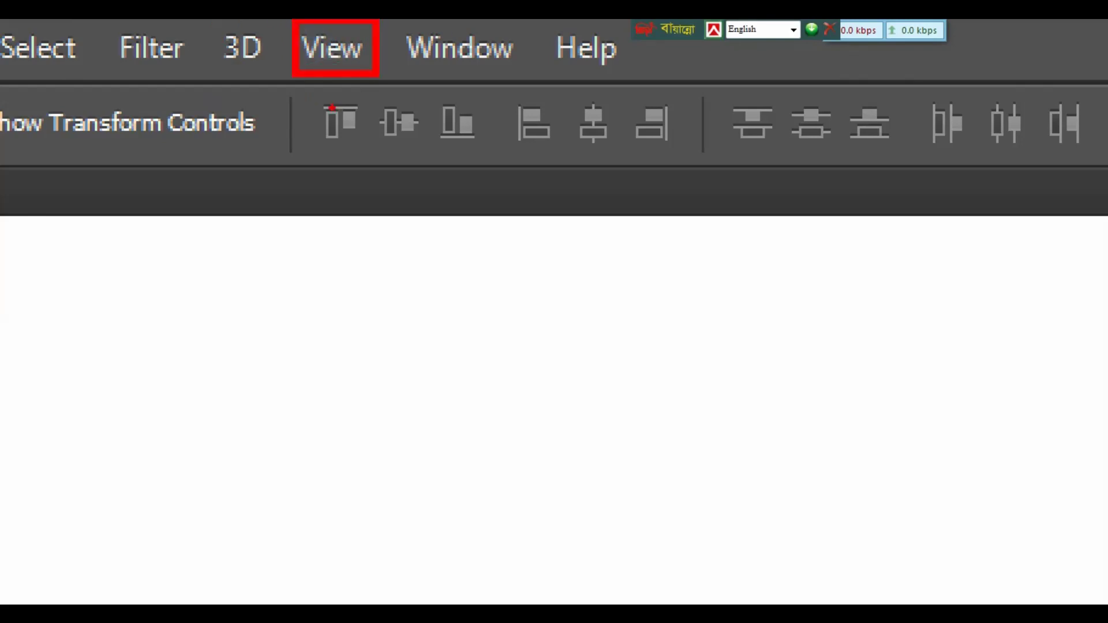
key(Escape)
click(319, 30)
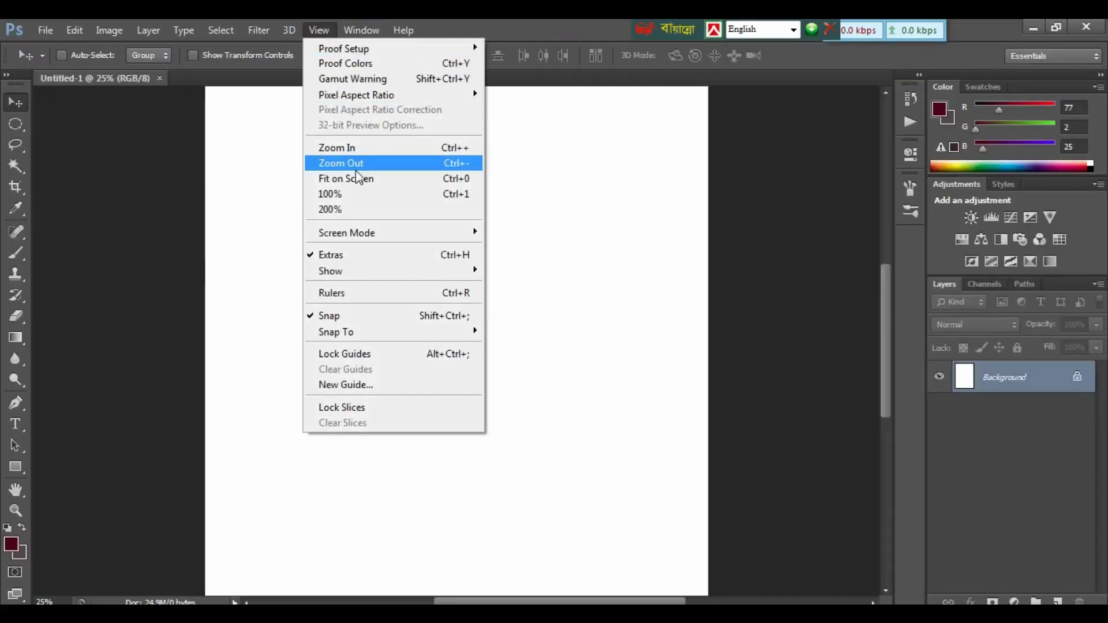
mouse_move(354, 271)
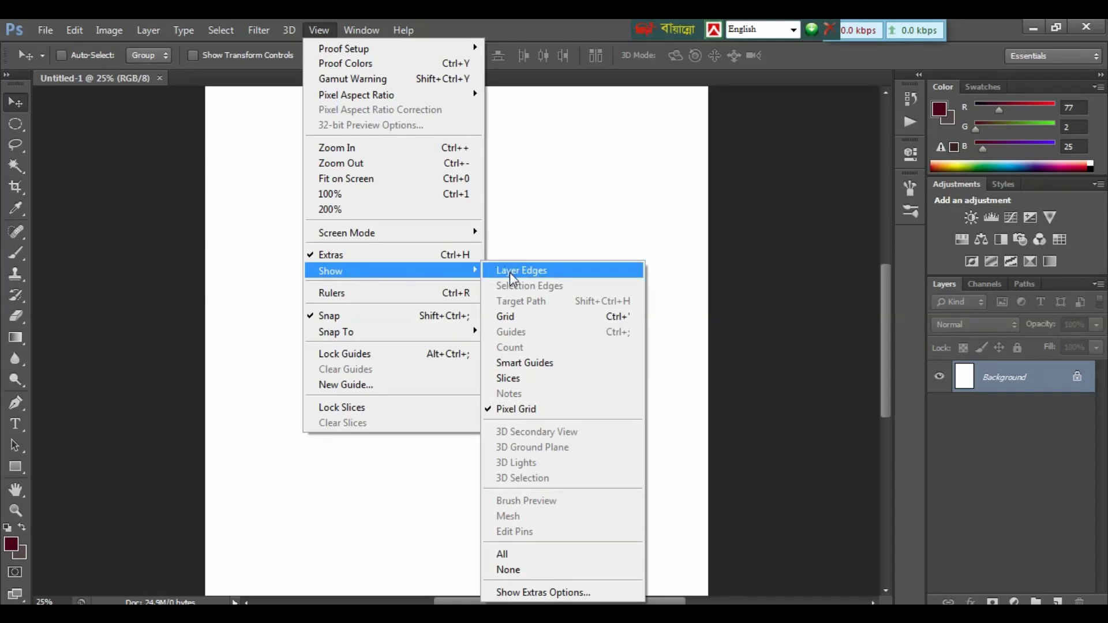
click(521, 321)
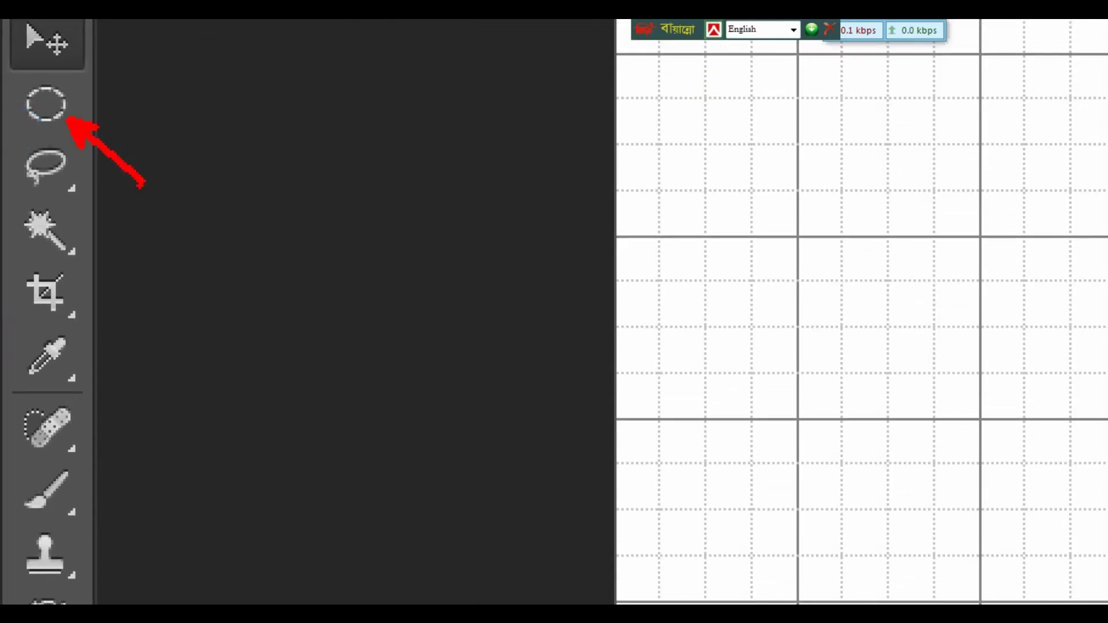
Add a new layer and draw a circular selection near the middle of the page with the Elliptical Marquee tool.
key(Escape)
click(13, 126)
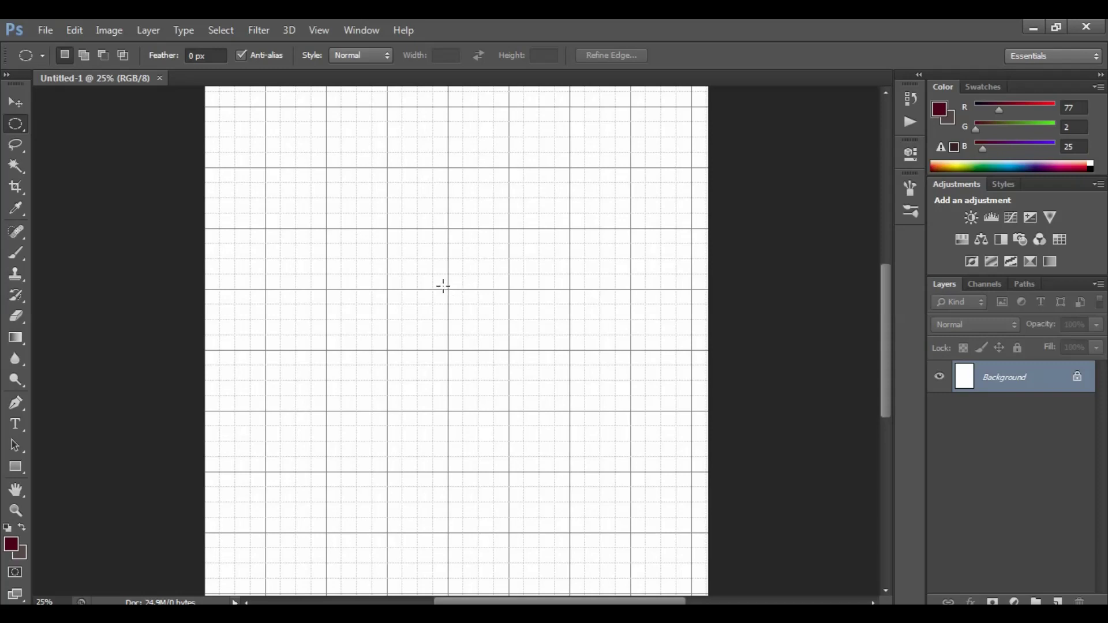
drag(416, 253, 565, 404)
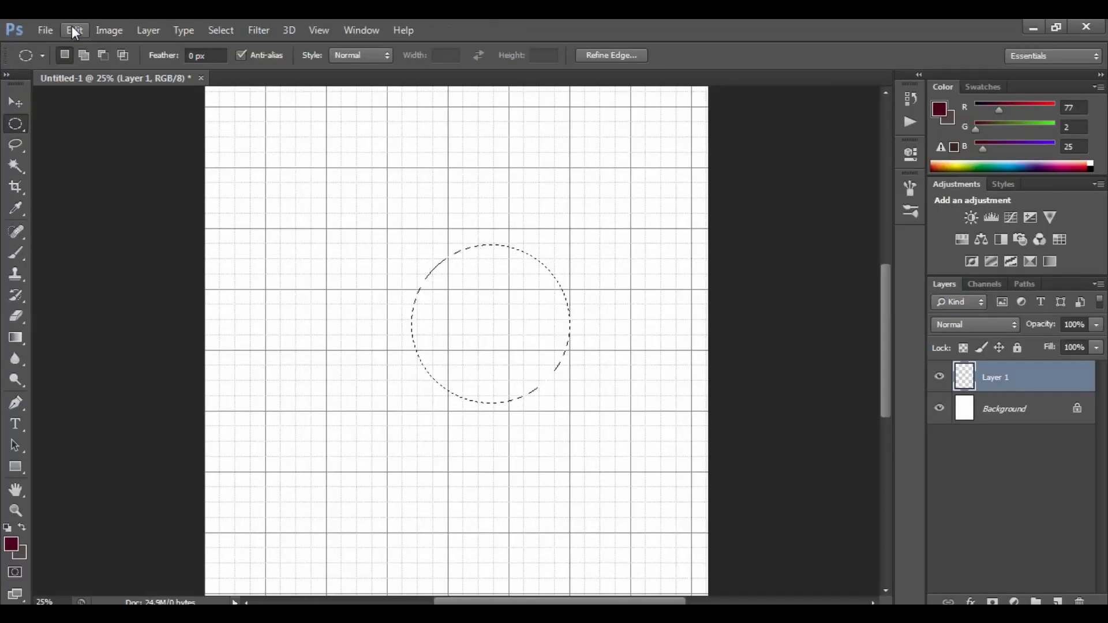
Stroke the circular selection with a 10 px dark maroon line located inside, then clear the selection.
click(138, 53)
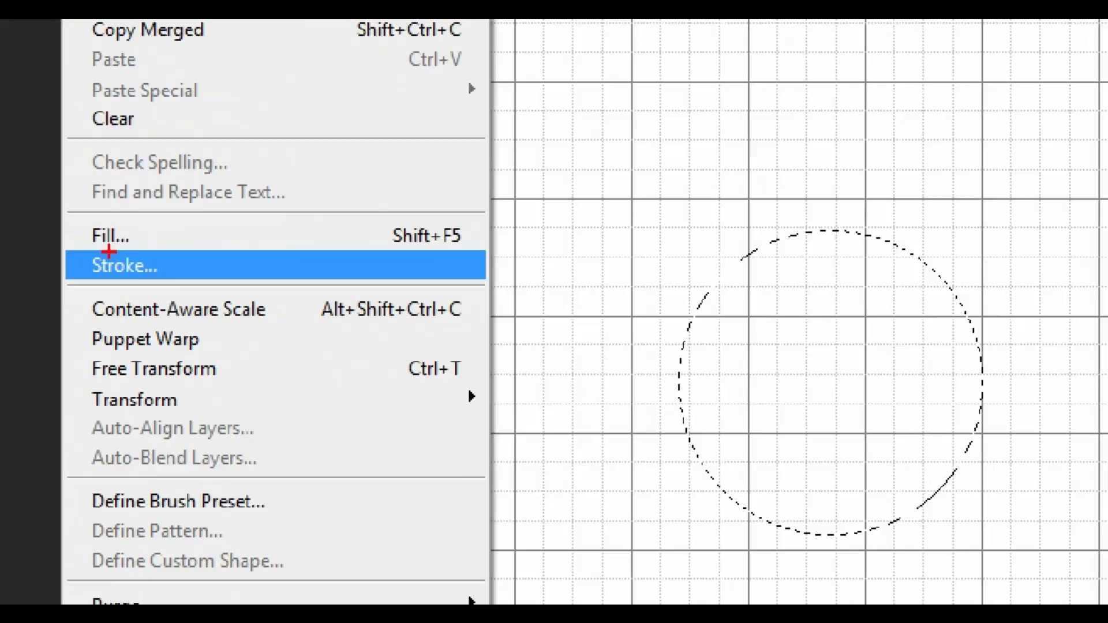
click(17, 269)
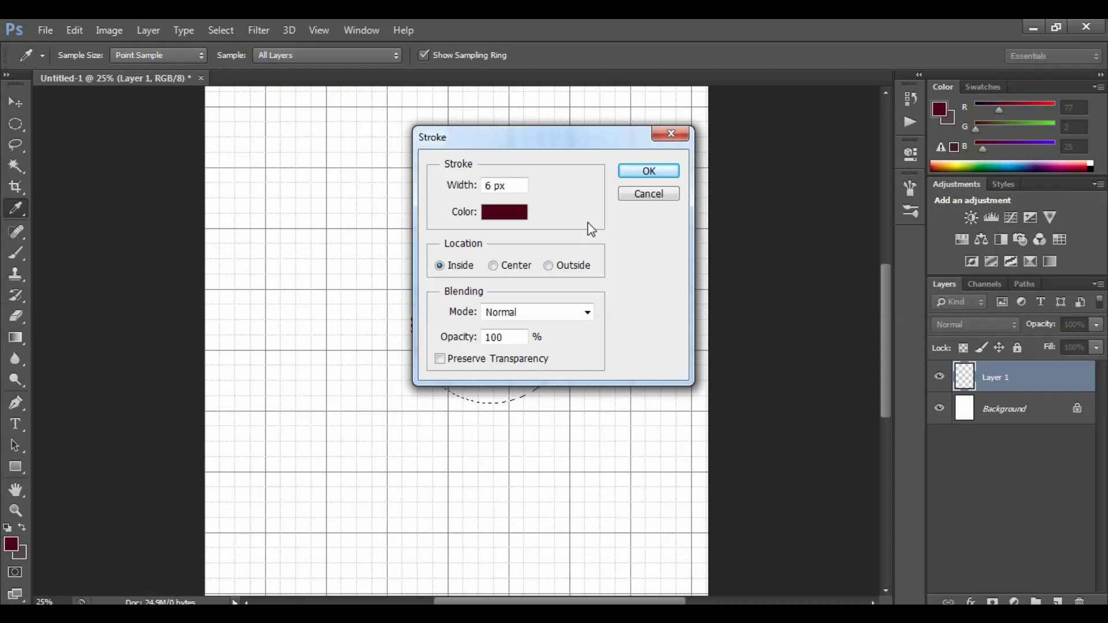
drag(578, 142, 404, 142)
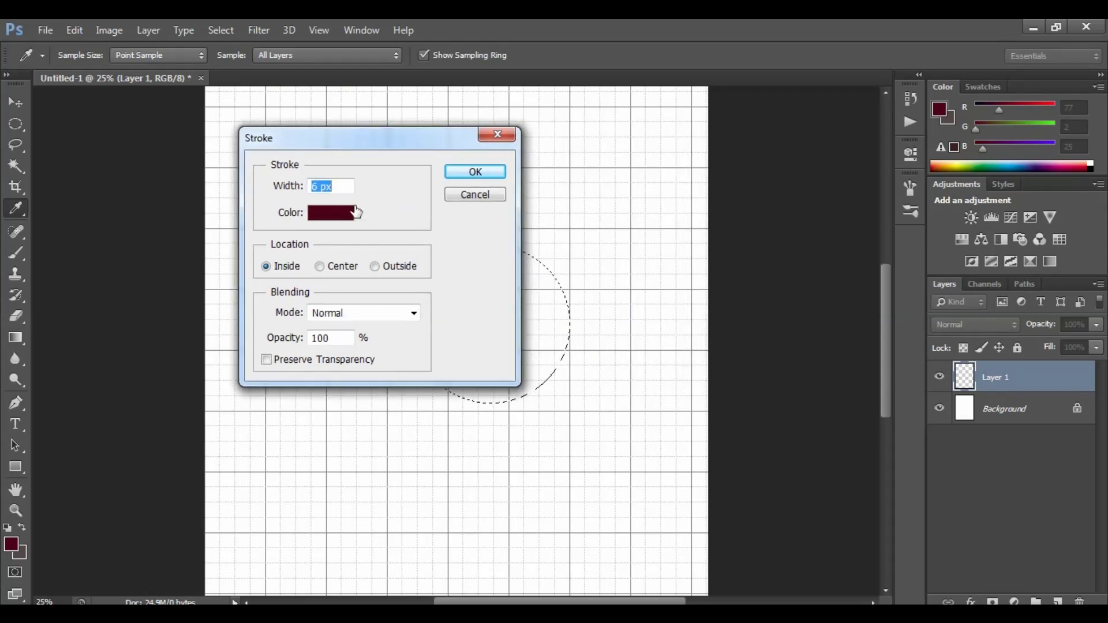
key(ctrl+1)
click(340, 218)
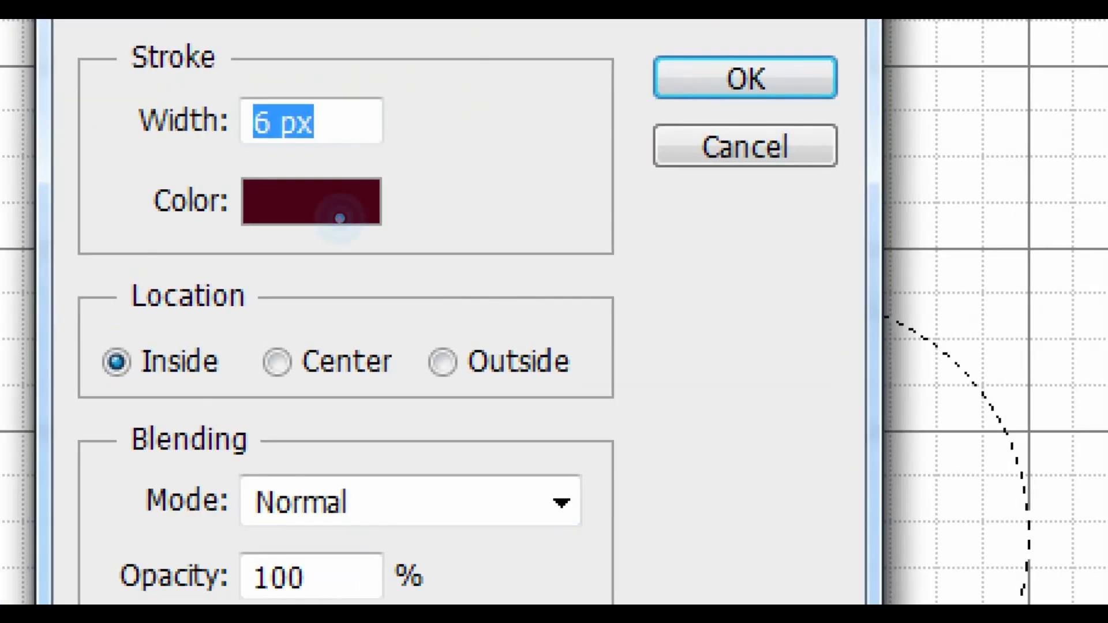
drag(343, 218, 473, 326)
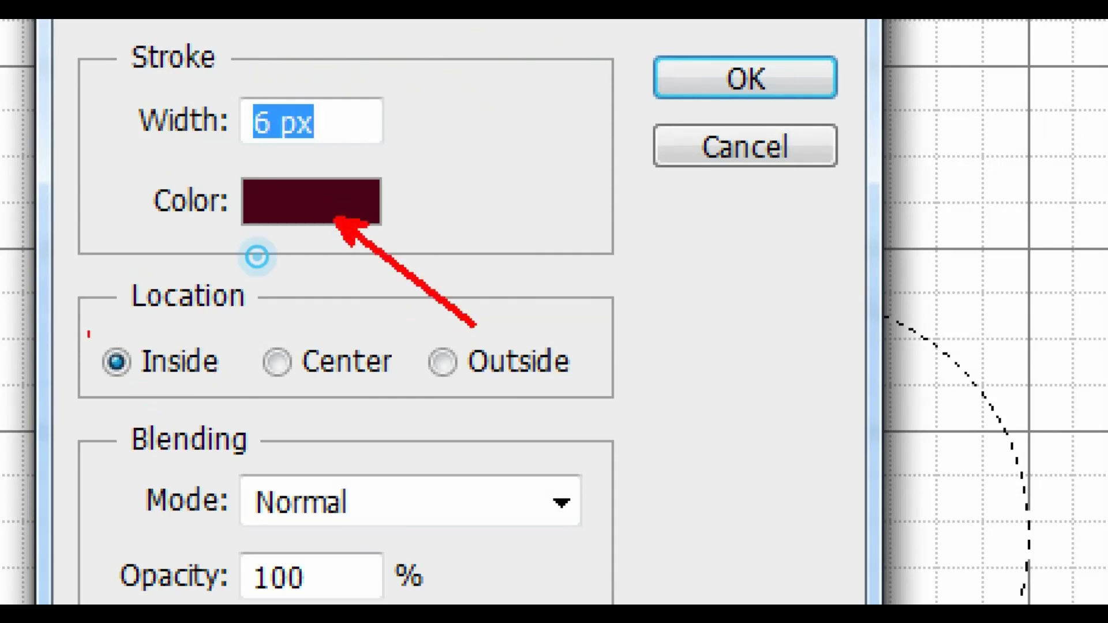
drag(87, 333, 157, 402)
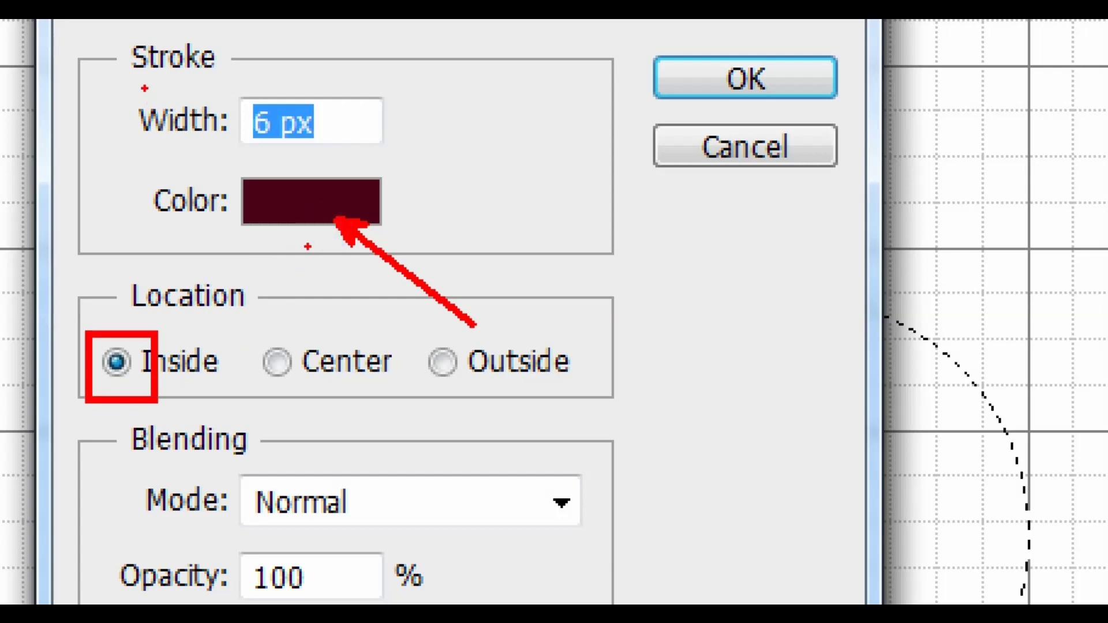
mouse_move(144, 104)
mouse_down()
mouse_move(283, 169)
mouse_move(391, 173)
mouse_up()
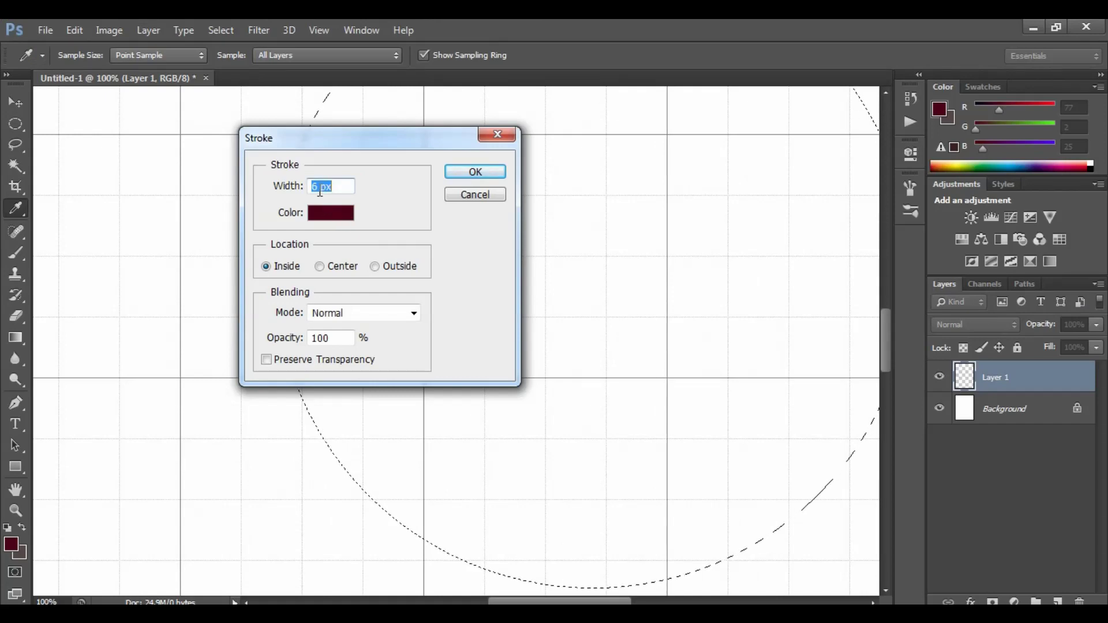
drag(319, 190, 310, 192)
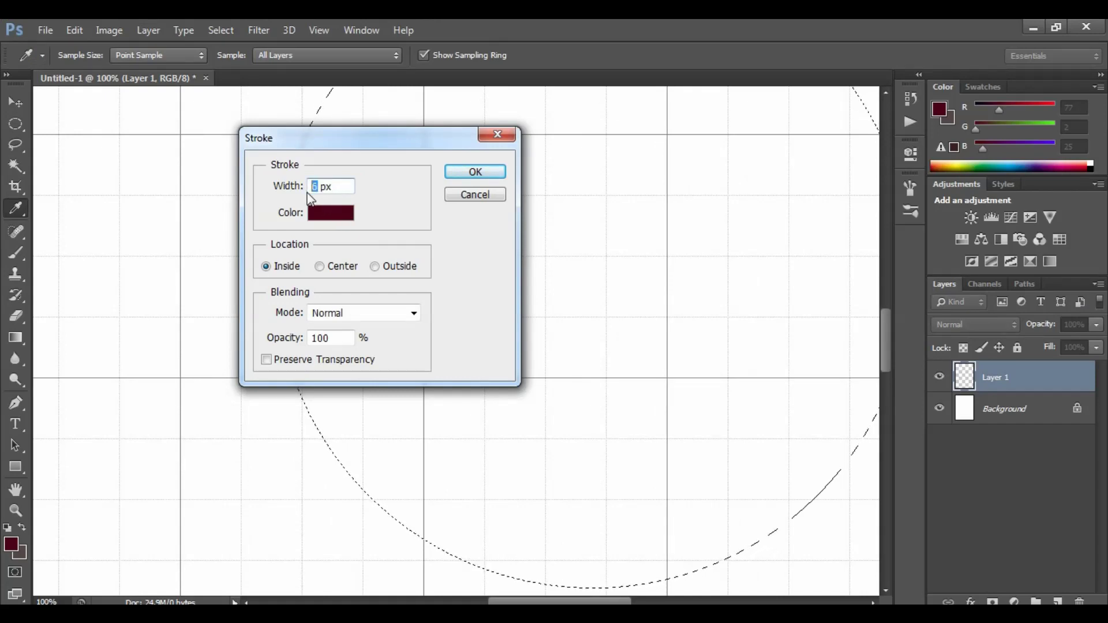
text(10)
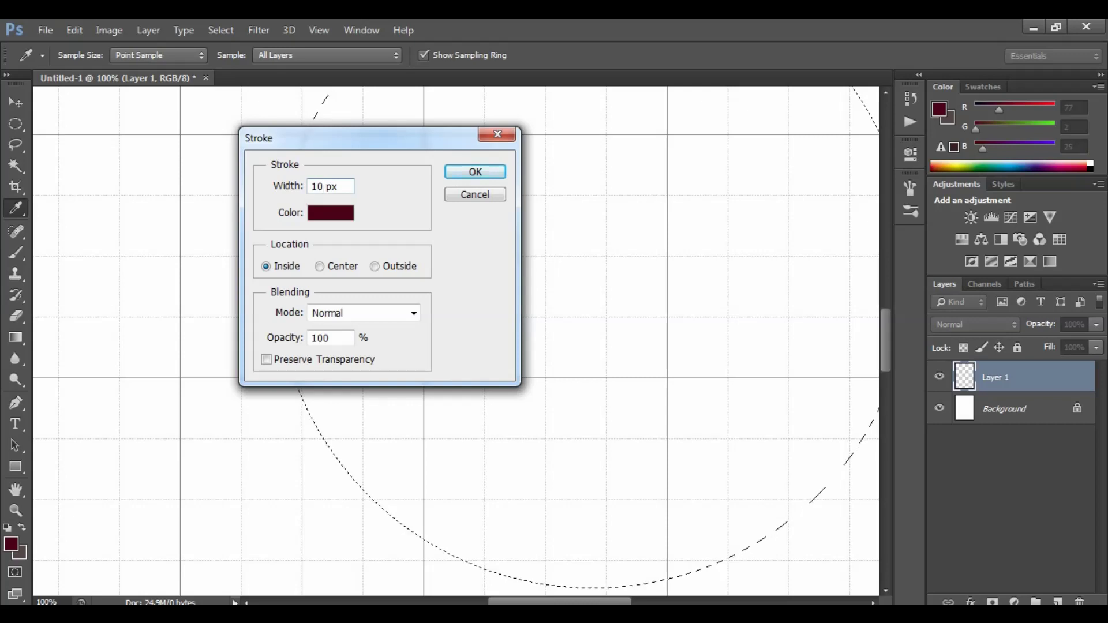
click(475, 171)
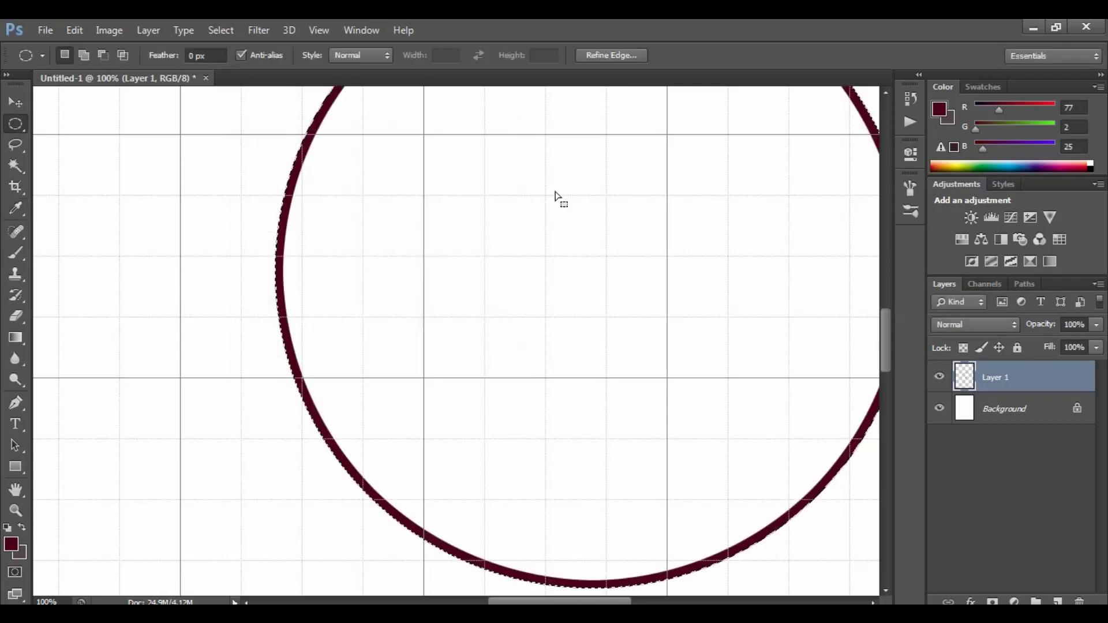
key(ctrl+d)
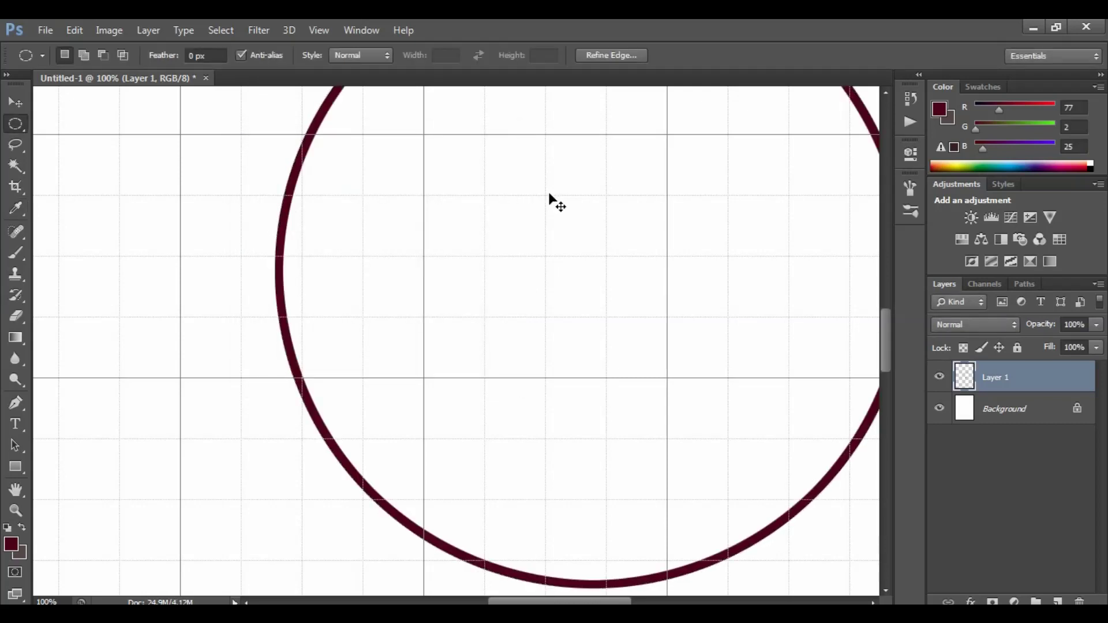
Move the stroked circle slightly down and to the left on the page.
key(ctrl+minus)
key(ctrl+minus)
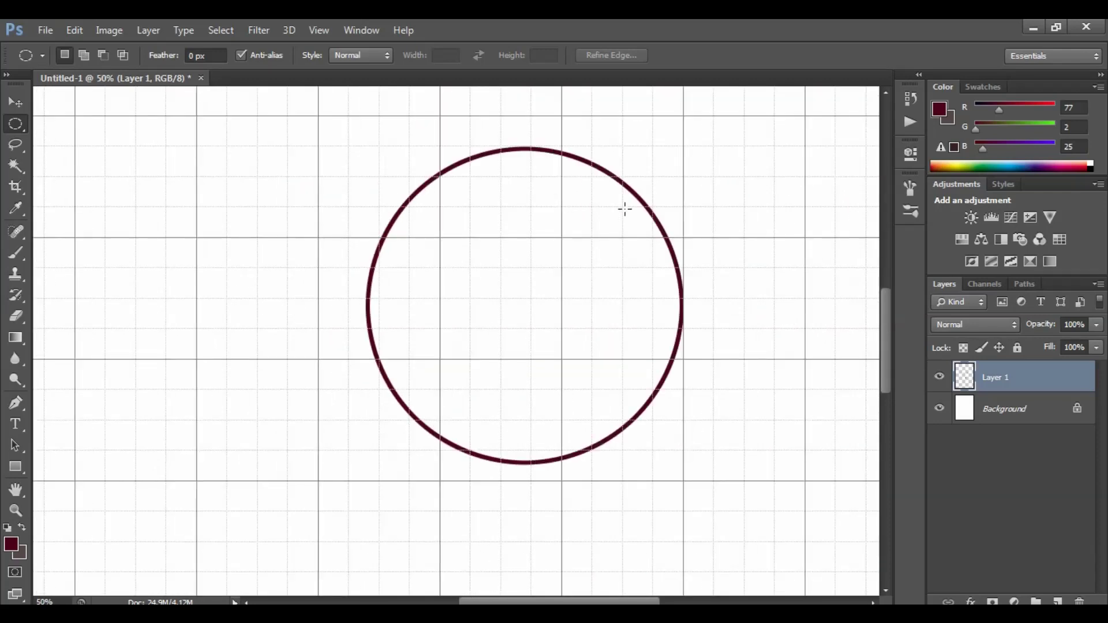
key(v)
drag(619, 243, 582, 271)
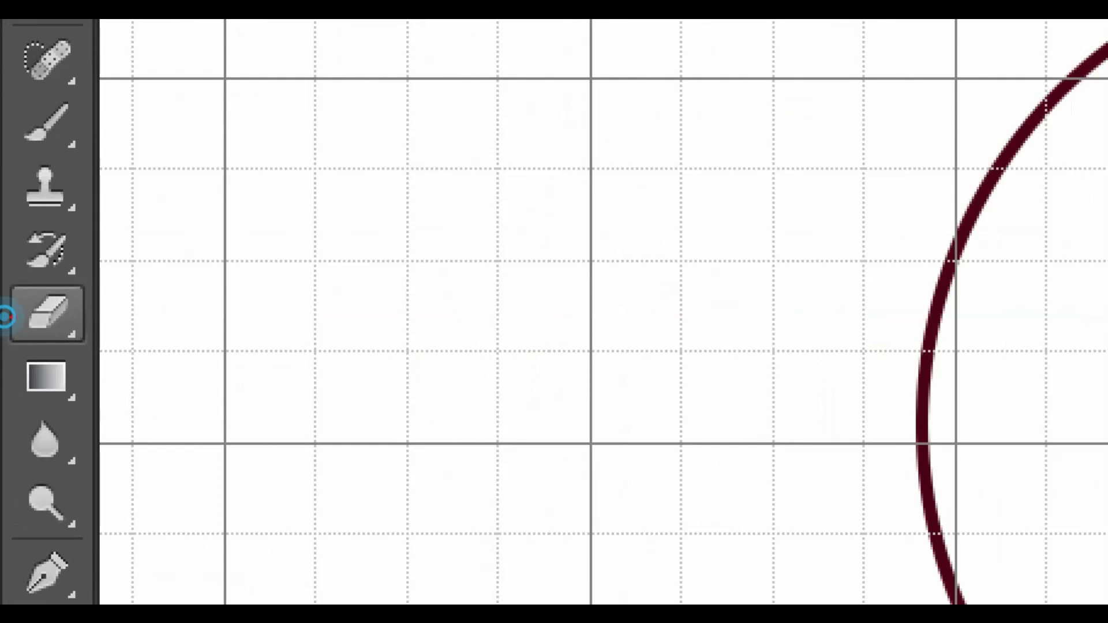
Erase the upper half of the circle with a 125 px eraser, leaving a bowl-shaped arc.
click(15, 315)
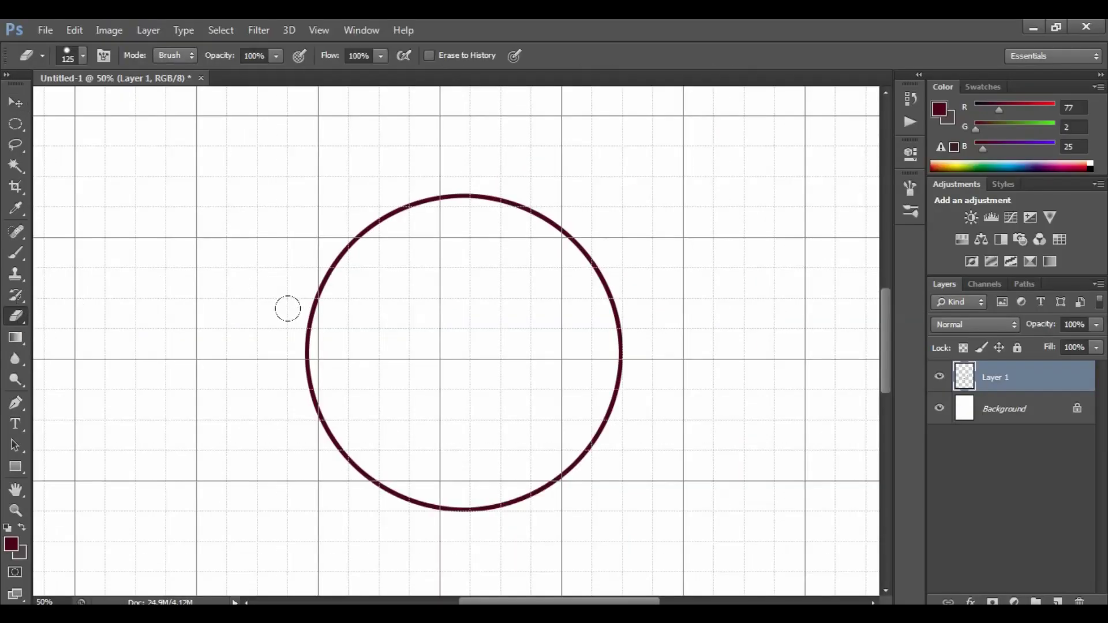
mouse_move(298, 345)
mouse_down()
mouse_move(292, 302)
mouse_move(347, 247)
mouse_up()
mouse_move(425, 194)
mouse_down()
mouse_move(525, 206)
mouse_move(606, 284)
mouse_move(606, 300)
mouse_up()
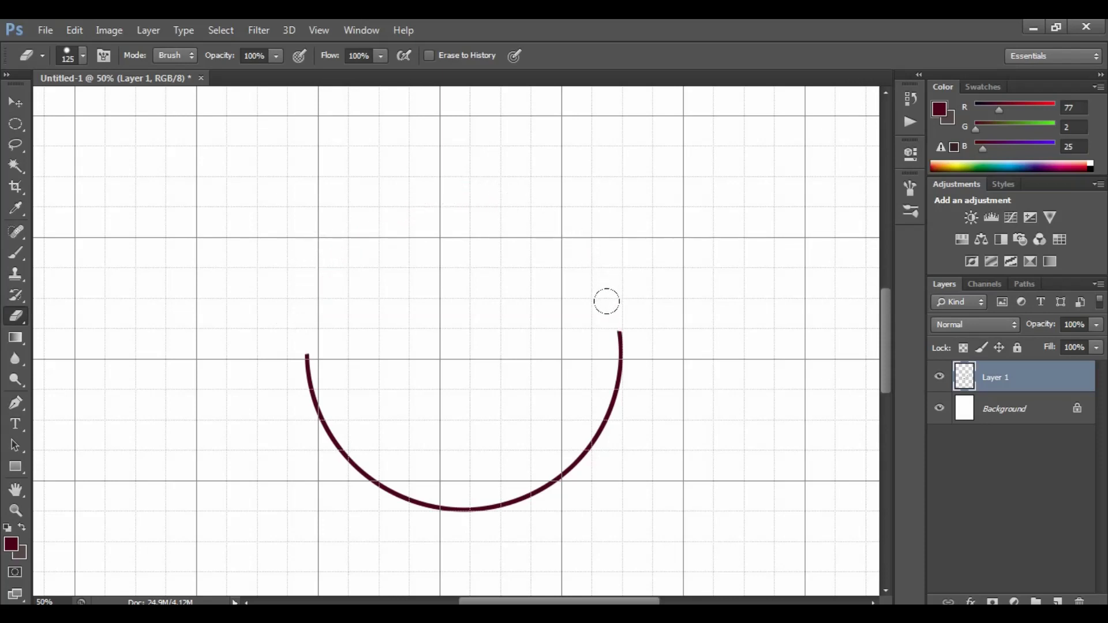
Reduce the eraser to 70 px and trim both ends of the arc to the same height.
key(bracketleft)
key(bracketleft)
key(bracketleft)
key(bracketleft)
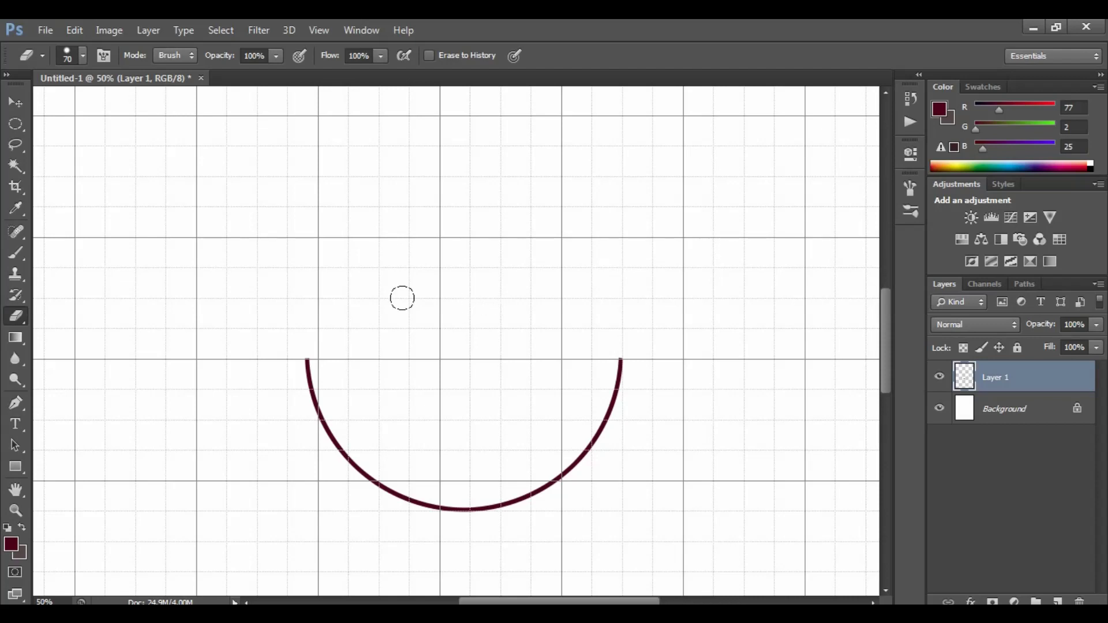
Draw a wide, flat elliptical selection as wide as the bowl just above its open ends.
click(15, 145)
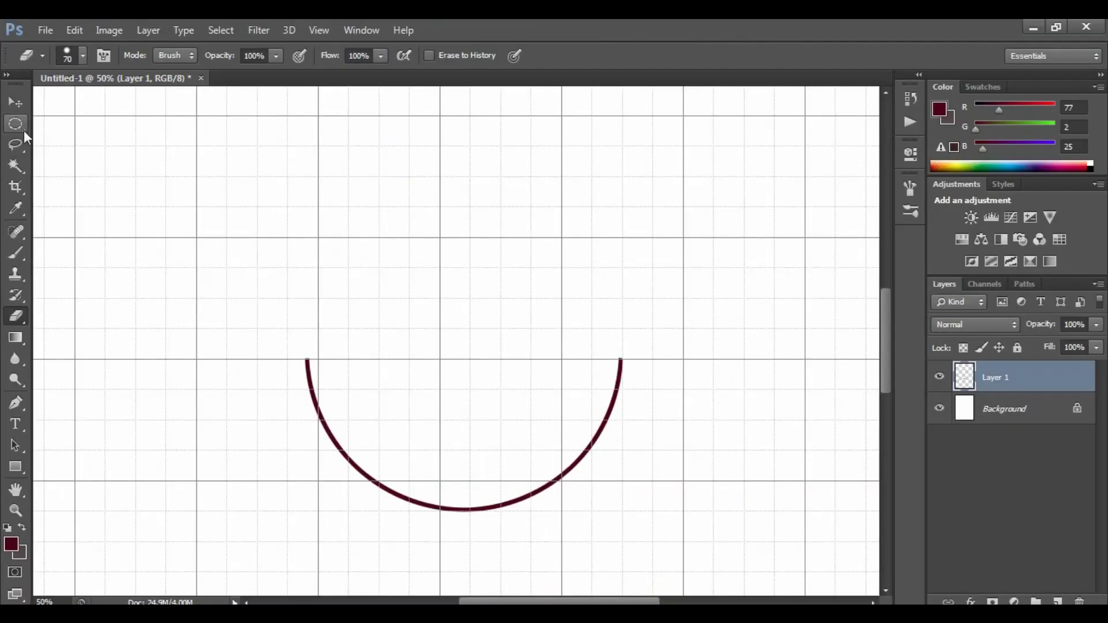
click(45, 114)
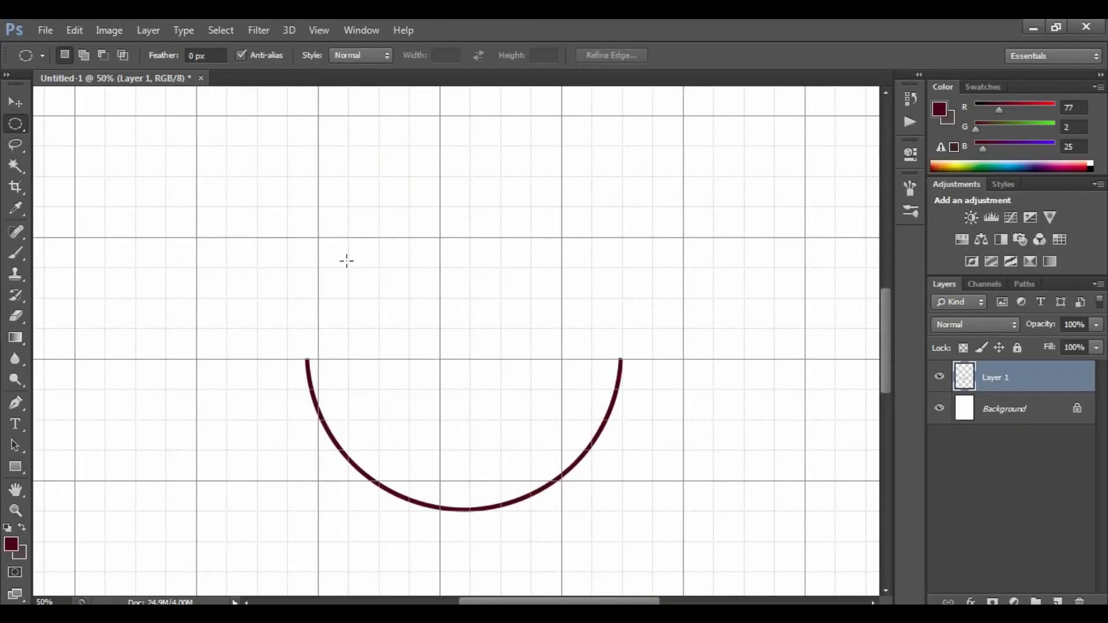
drag(309, 299, 619, 347)
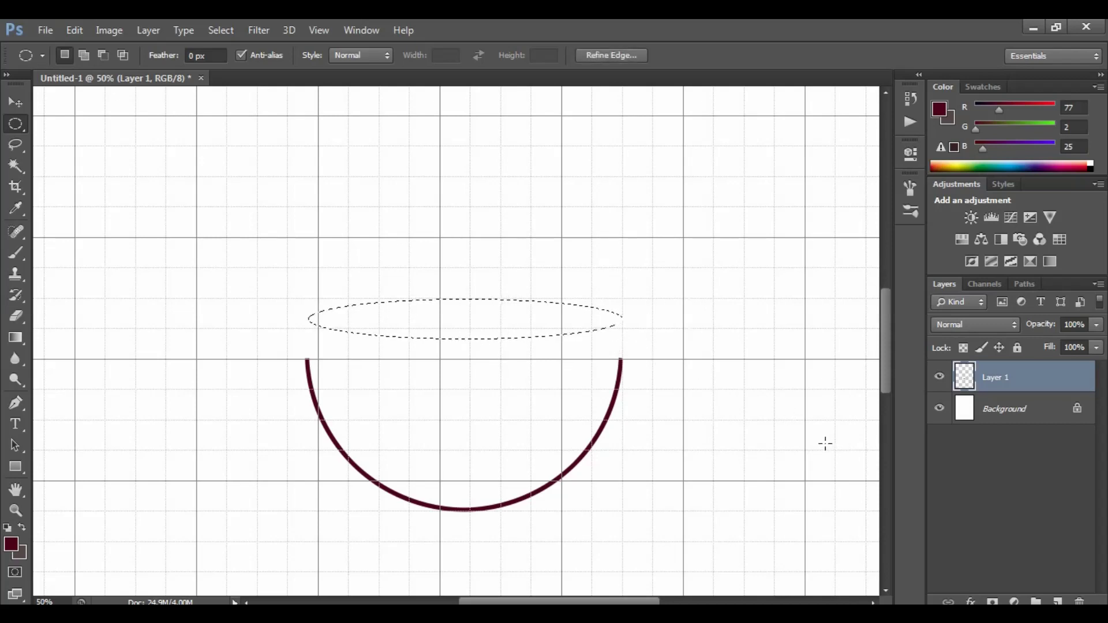
Add a new layer, stroke the elliptical selection with a 10 px dark maroon line located inside, and clear the selection.
click(1057, 600)
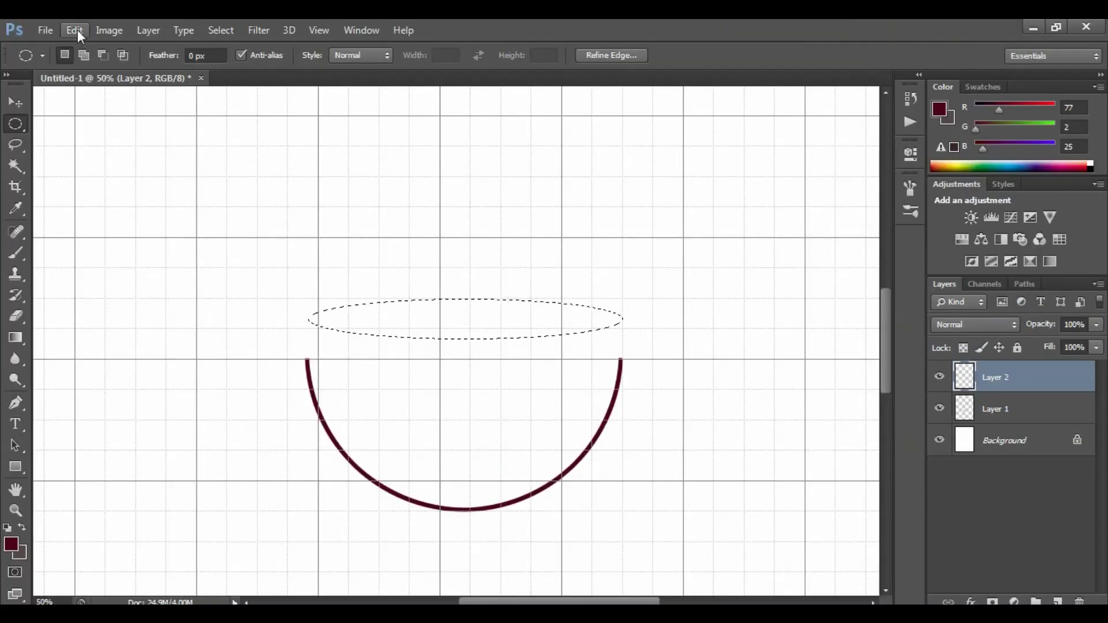
click(75, 30)
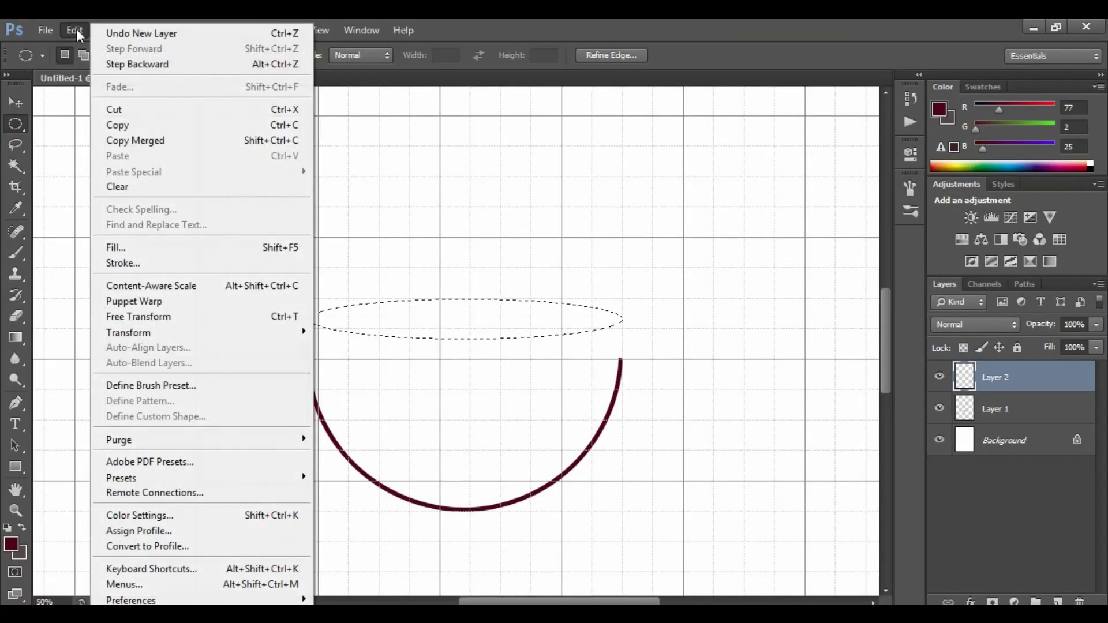
click(173, 264)
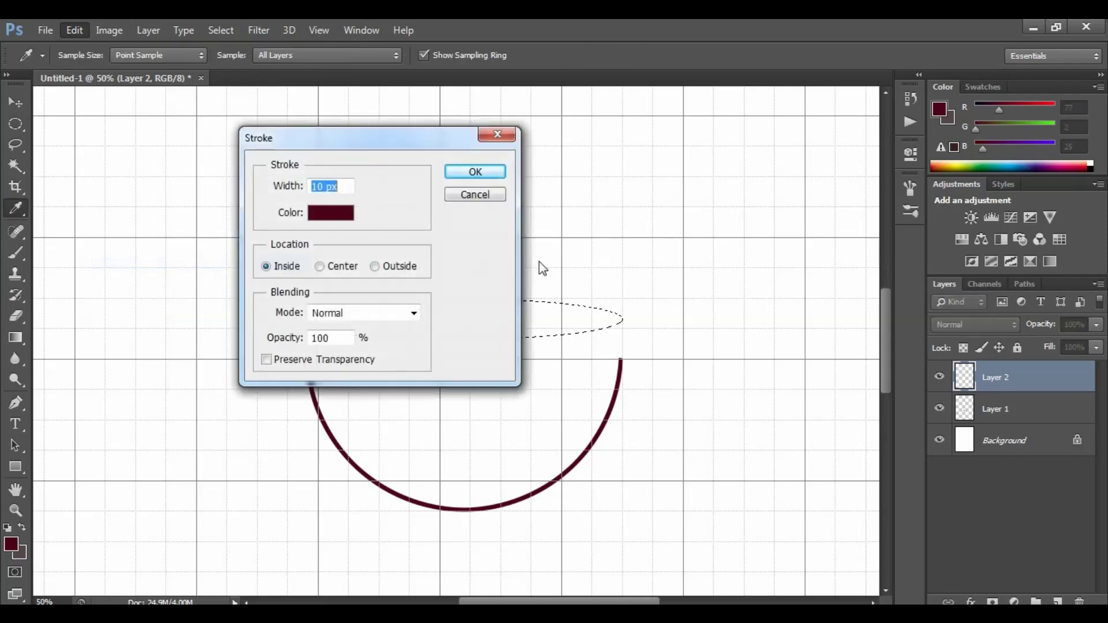
click(474, 172)
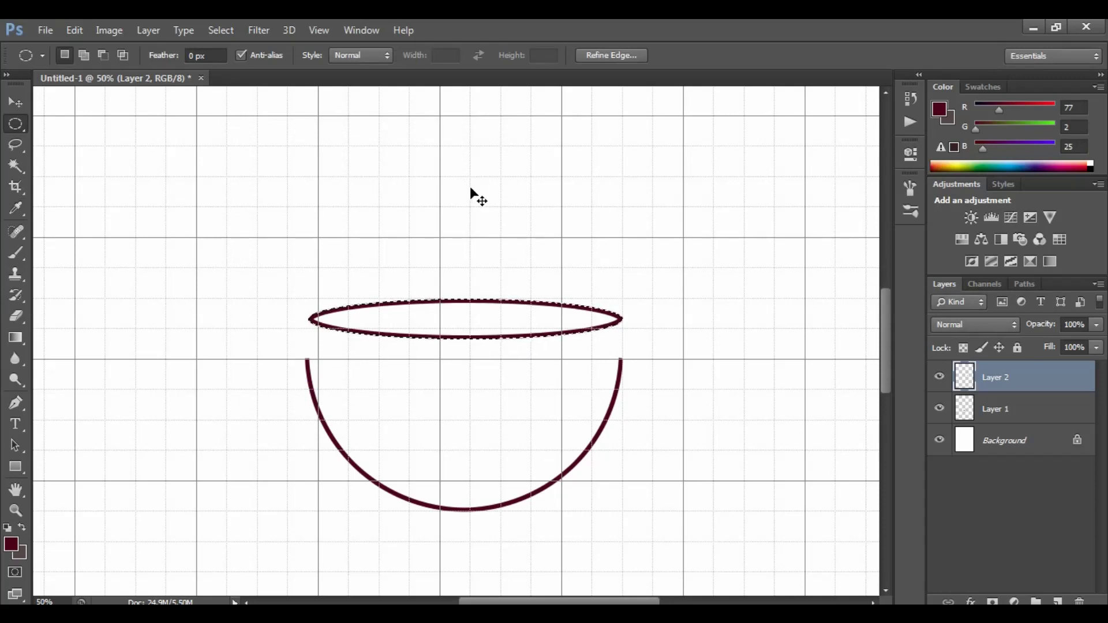
click(500, 234)
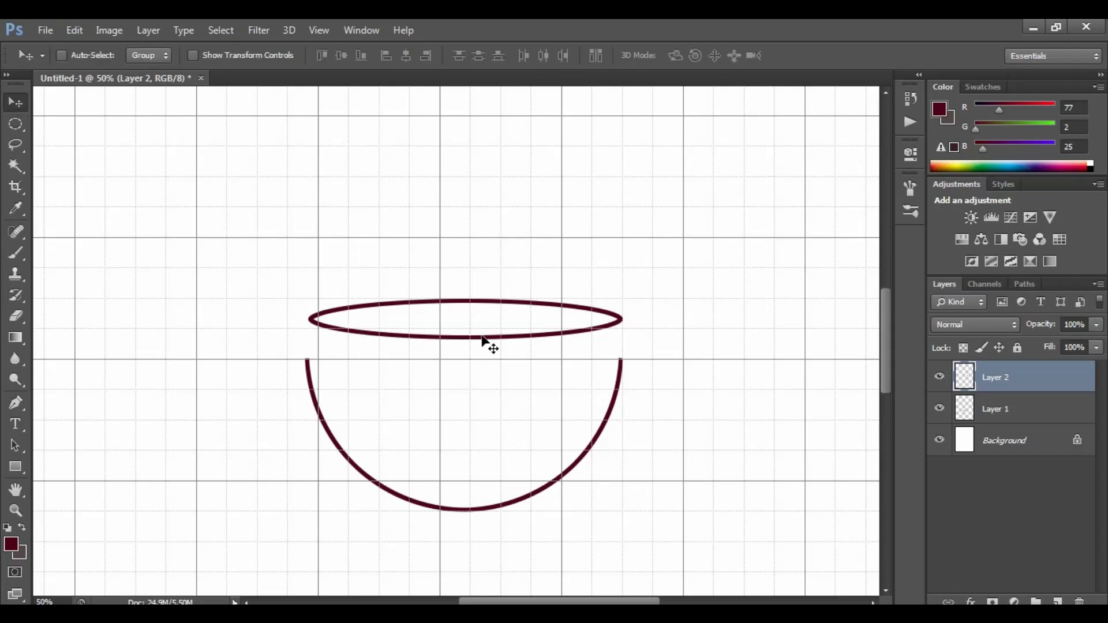
Move the ellipse down onto the bowl's open ends and stretch its right side to 101.03% width to meet the bowl's edge.
drag(485, 339, 475, 376)
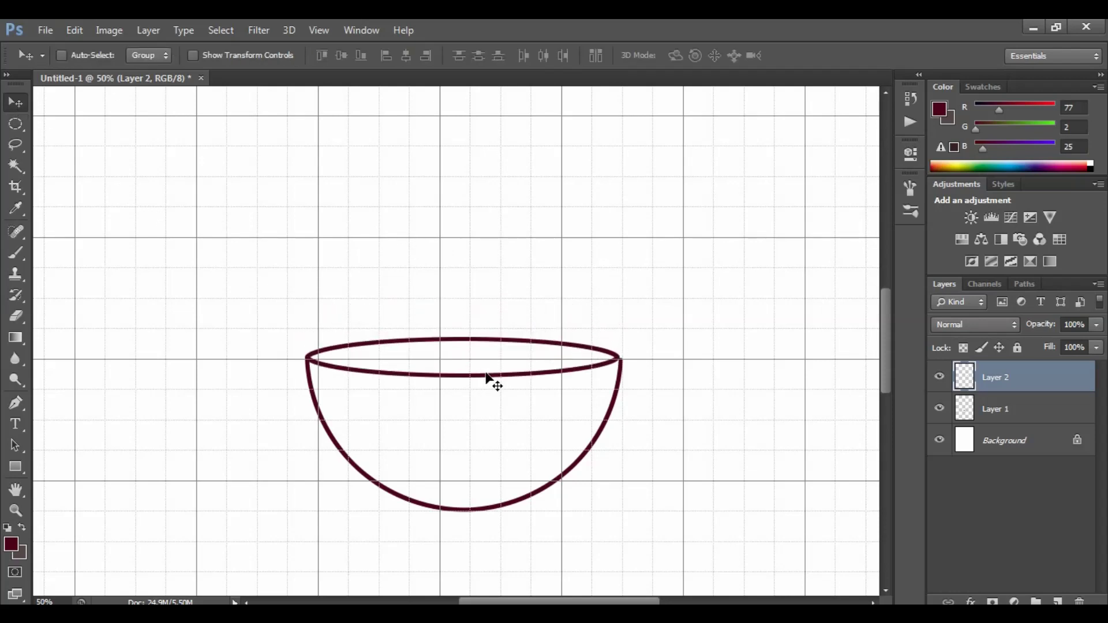
key(ctrl+plus)
key(ctrl+plus)
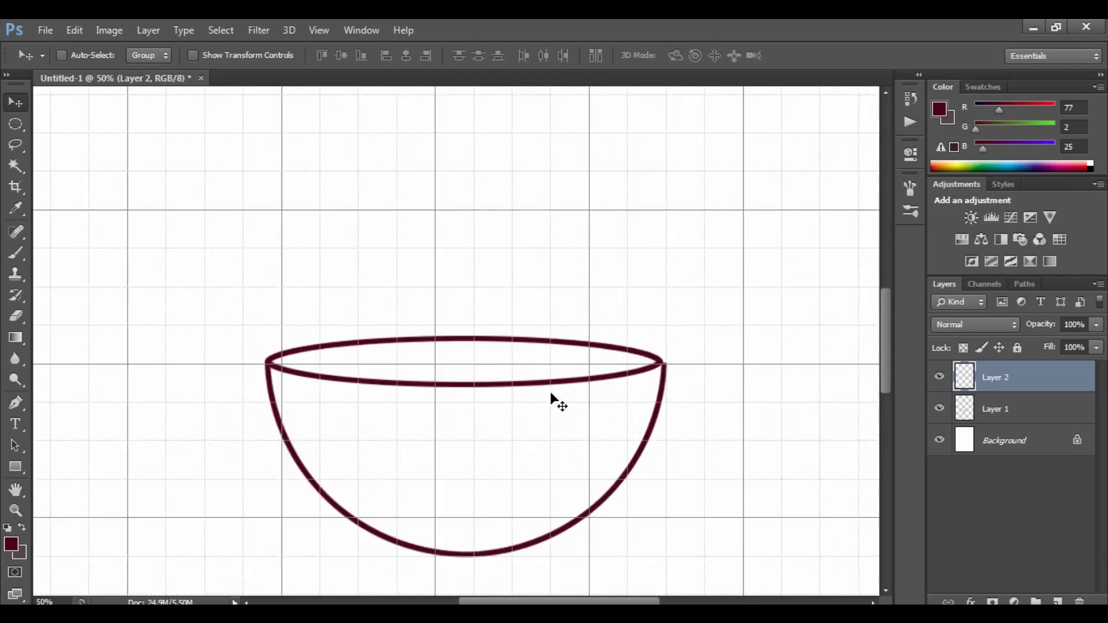
drag(631, 381, 470, 312)
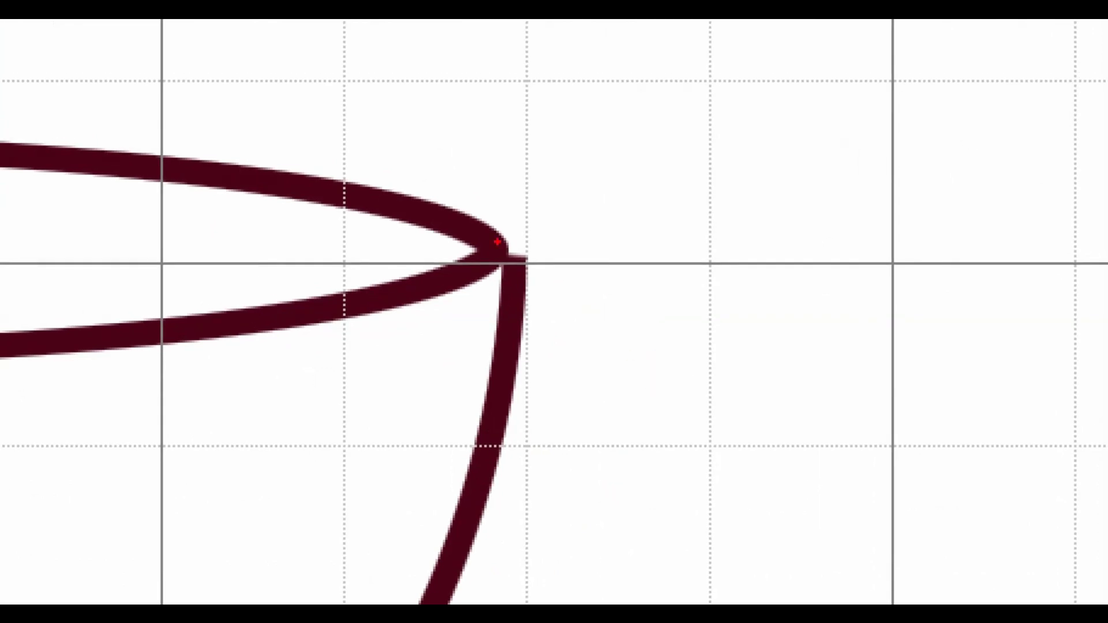
drag(498, 237, 594, 200)
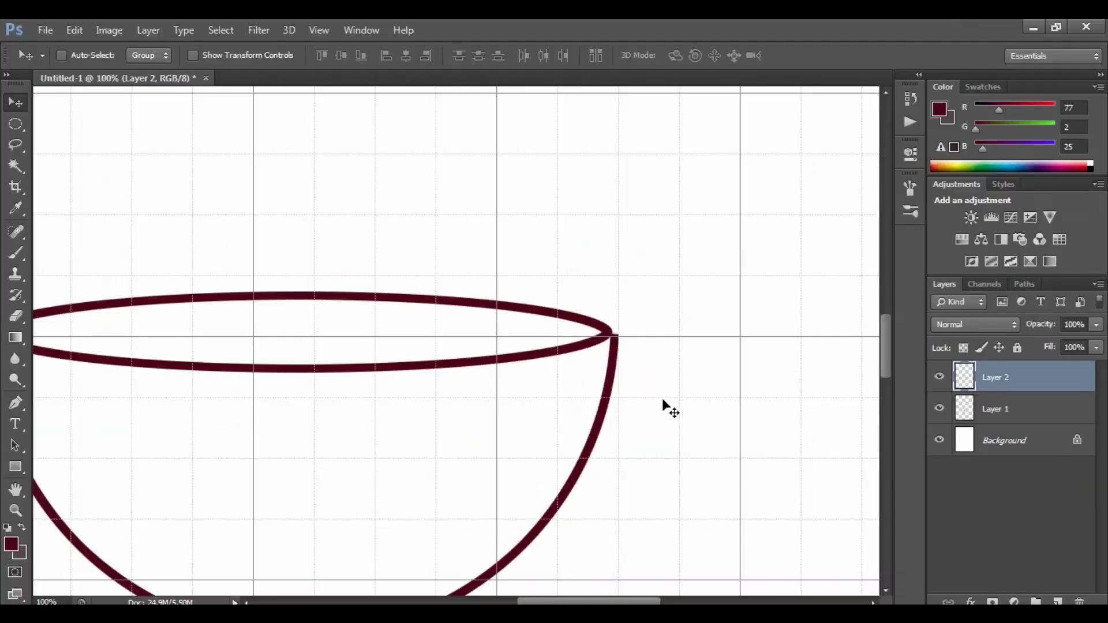
drag(558, 376, 644, 367)
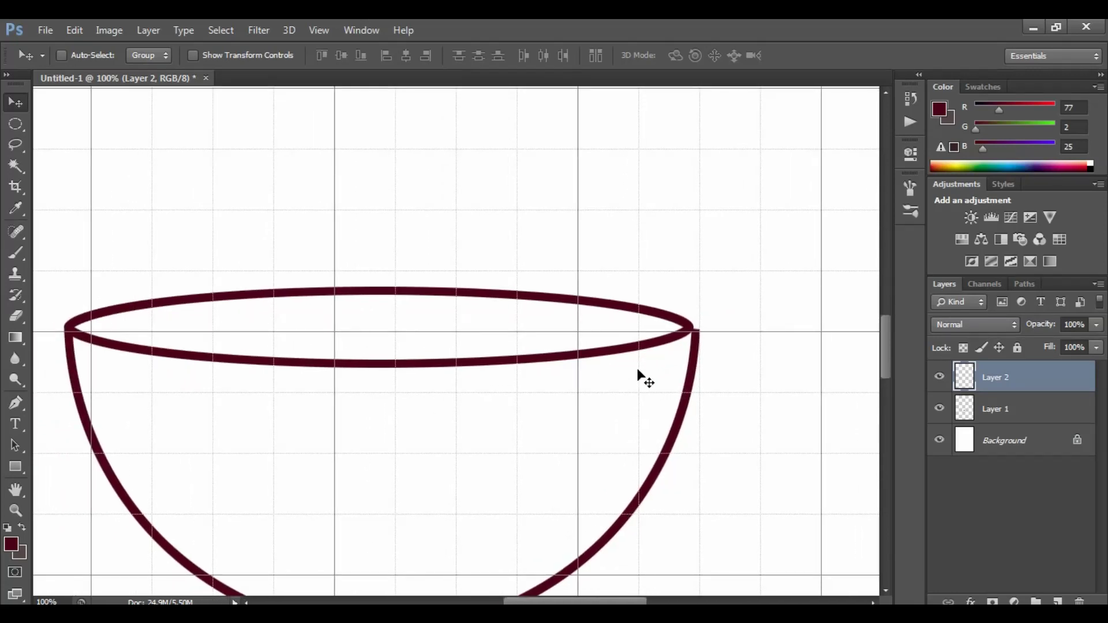
key(ctrl+t)
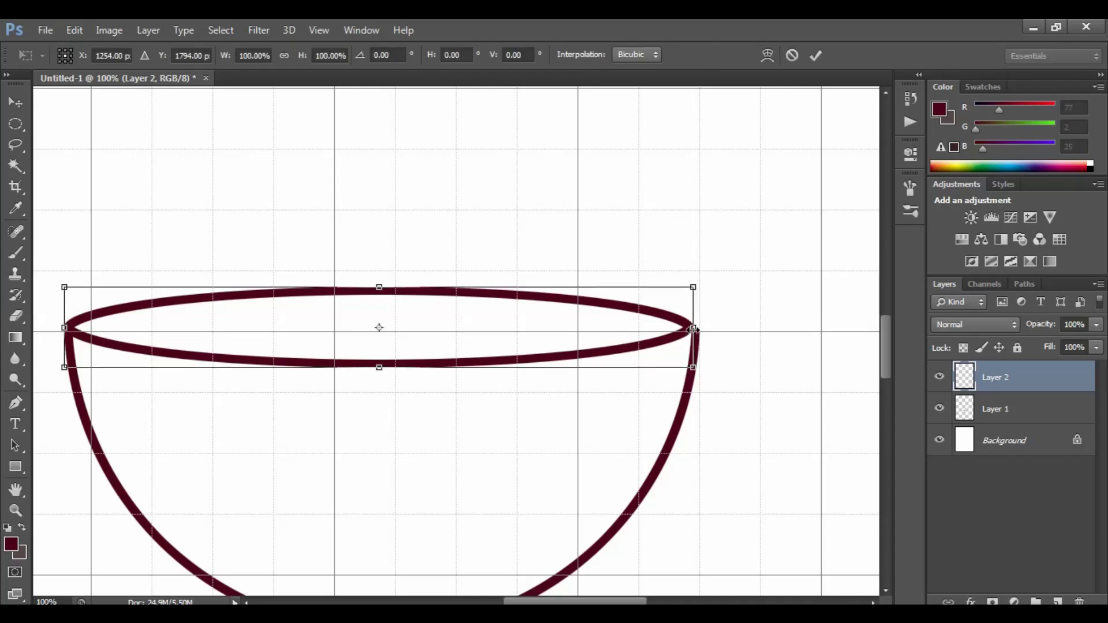
drag(698, 327, 702, 328)
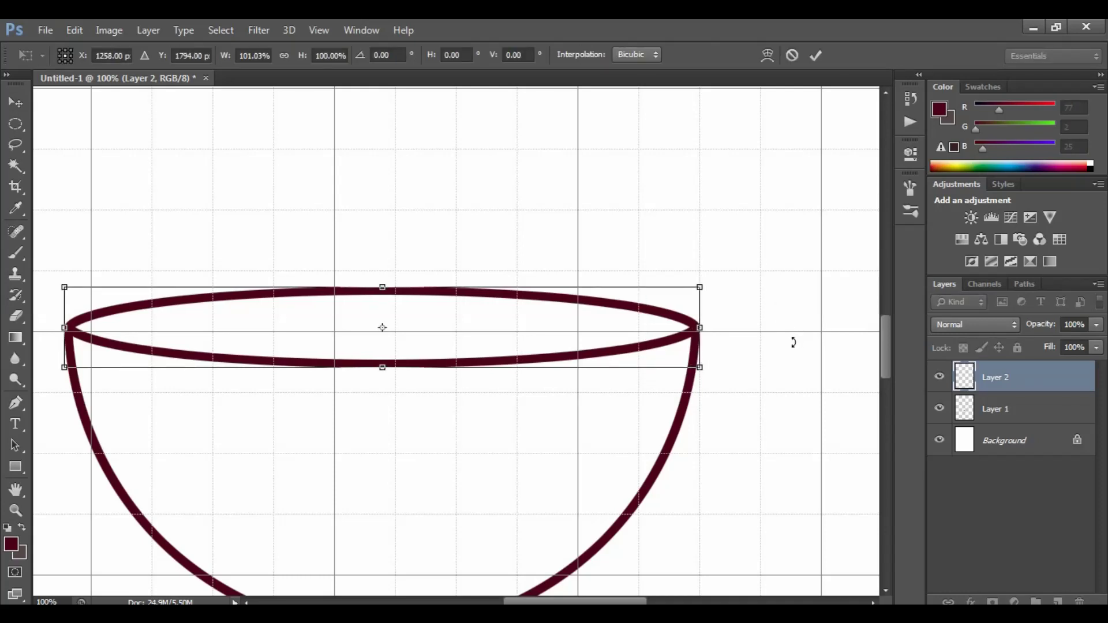
key(Return)
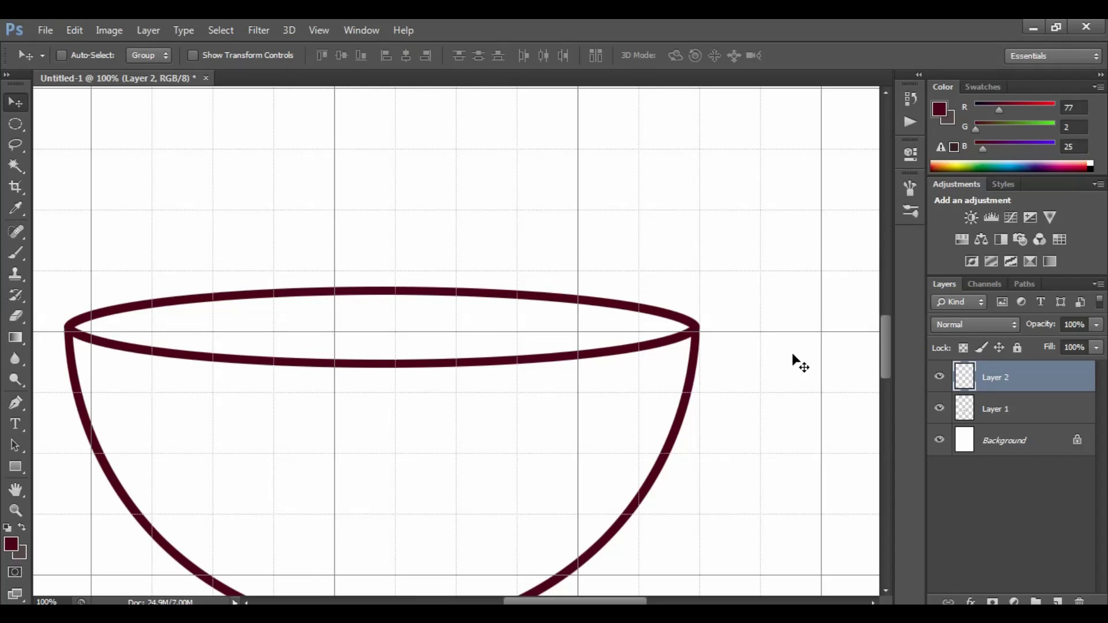
Draw a curved handle path with the Pen tool from the cup's right rim corner to its lower right side.
drag(664, 391, 662, 308)
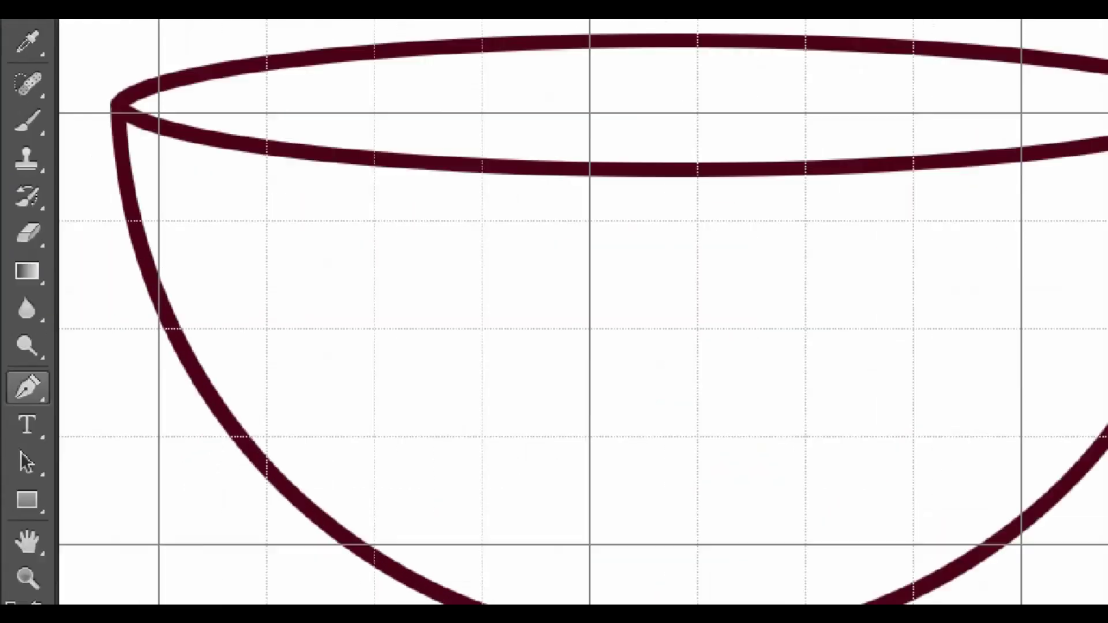
click(15, 424)
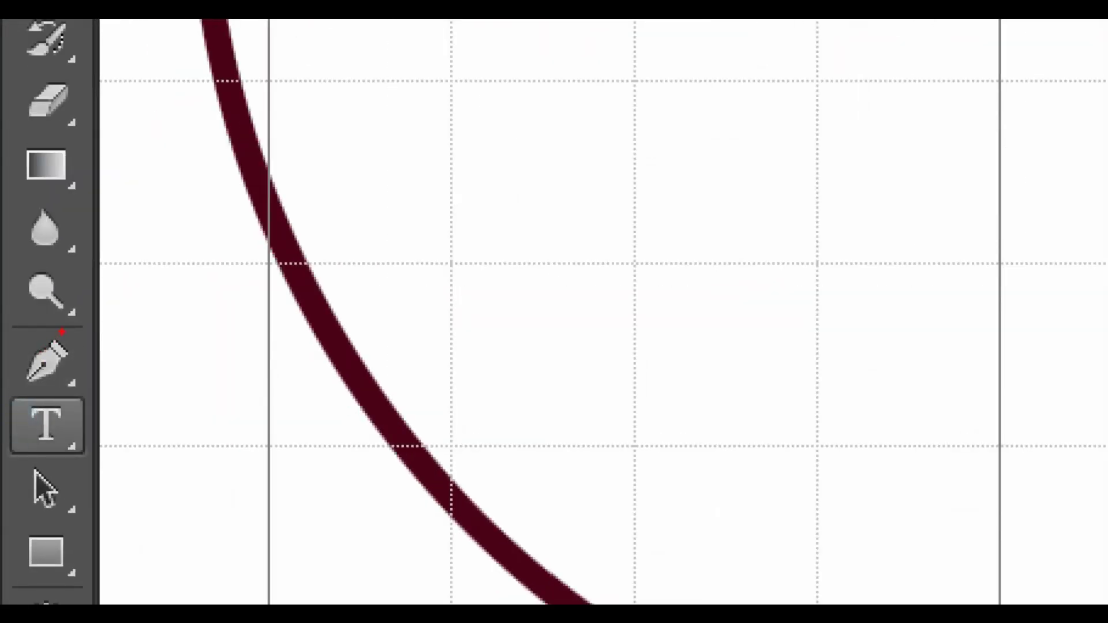
drag(84, 370, 198, 417)
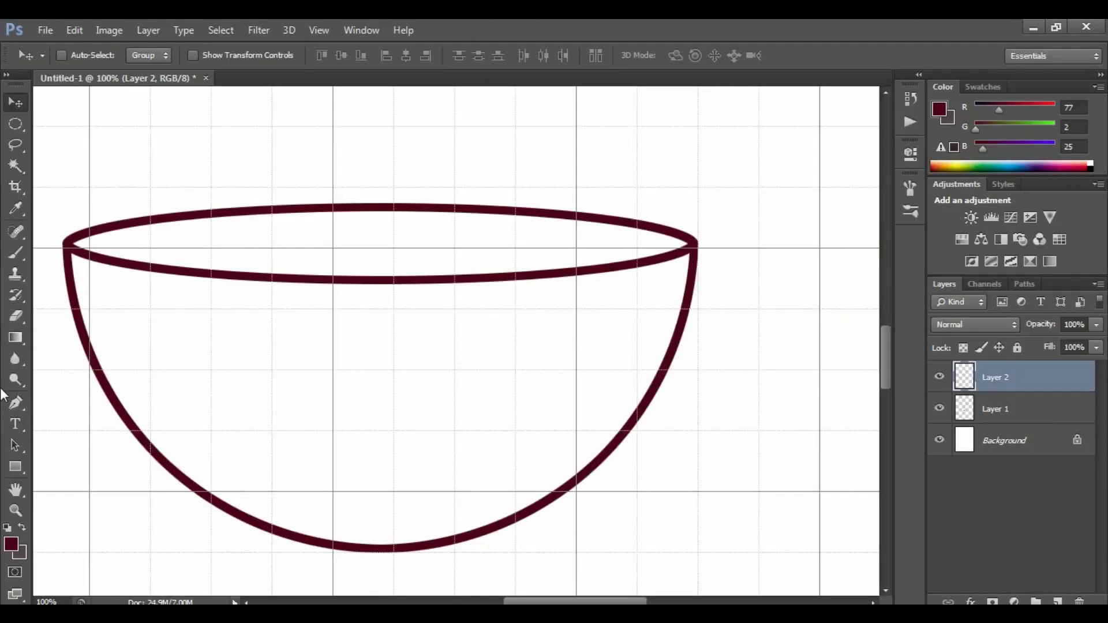
click(46, 361)
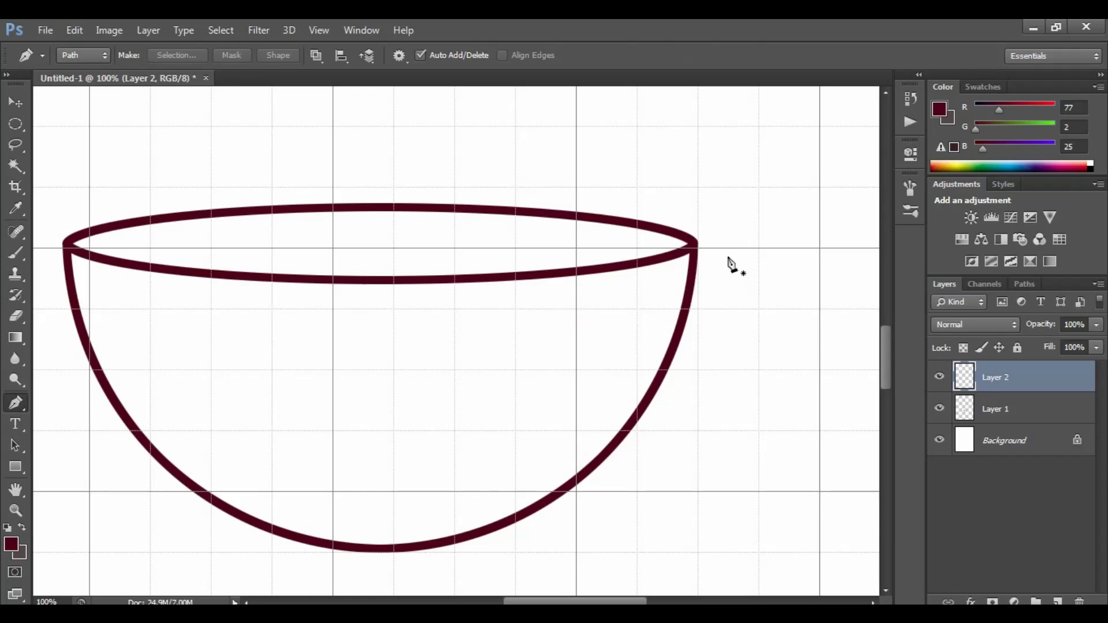
click(699, 249)
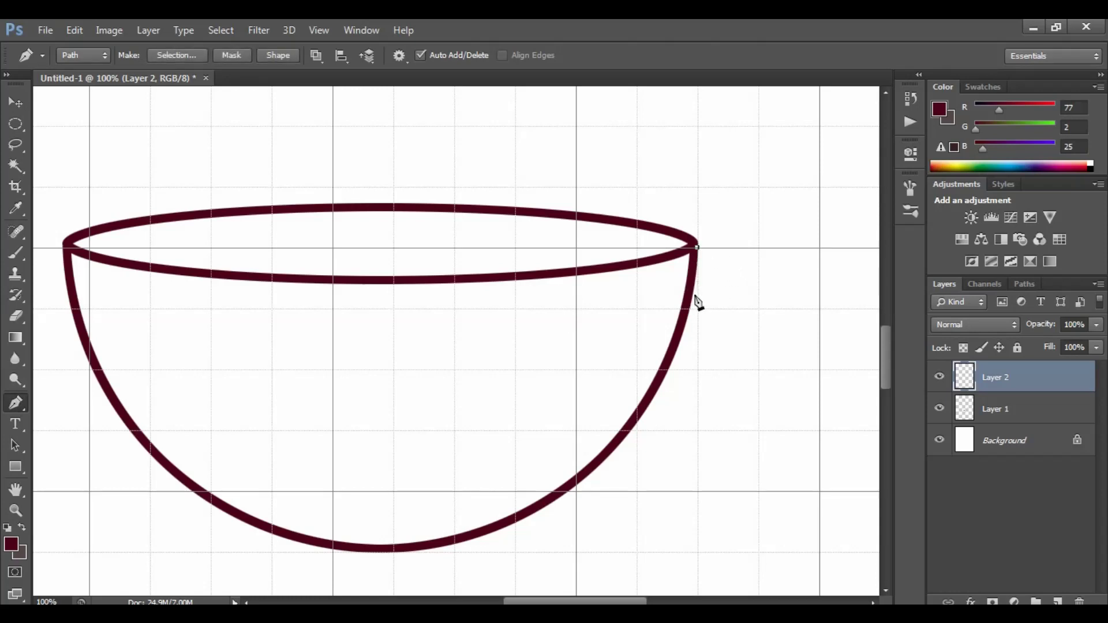
drag(618, 443, 342, 560)
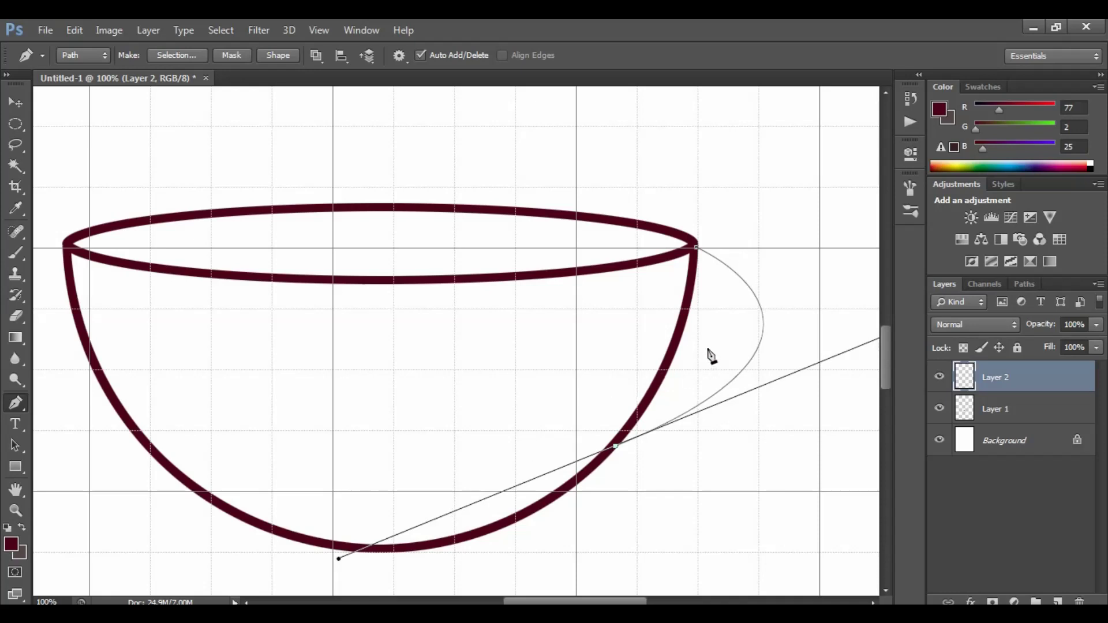
Stroke the handle path using the Brush with Simulate Pressure enabled, and dismiss the path.
right_click(698, 313)
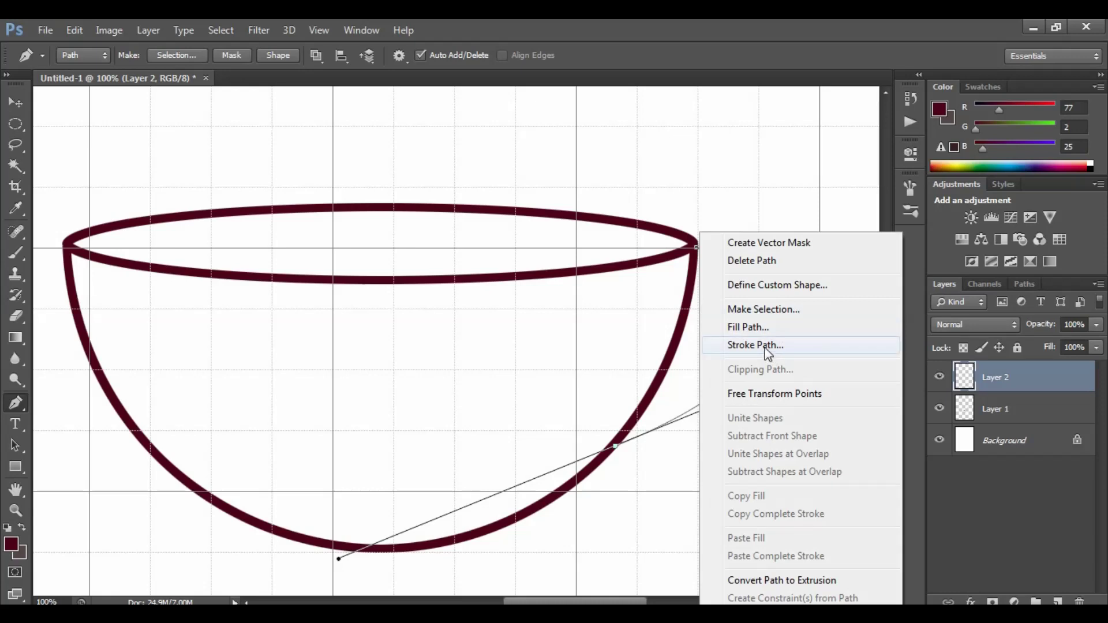
click(768, 346)
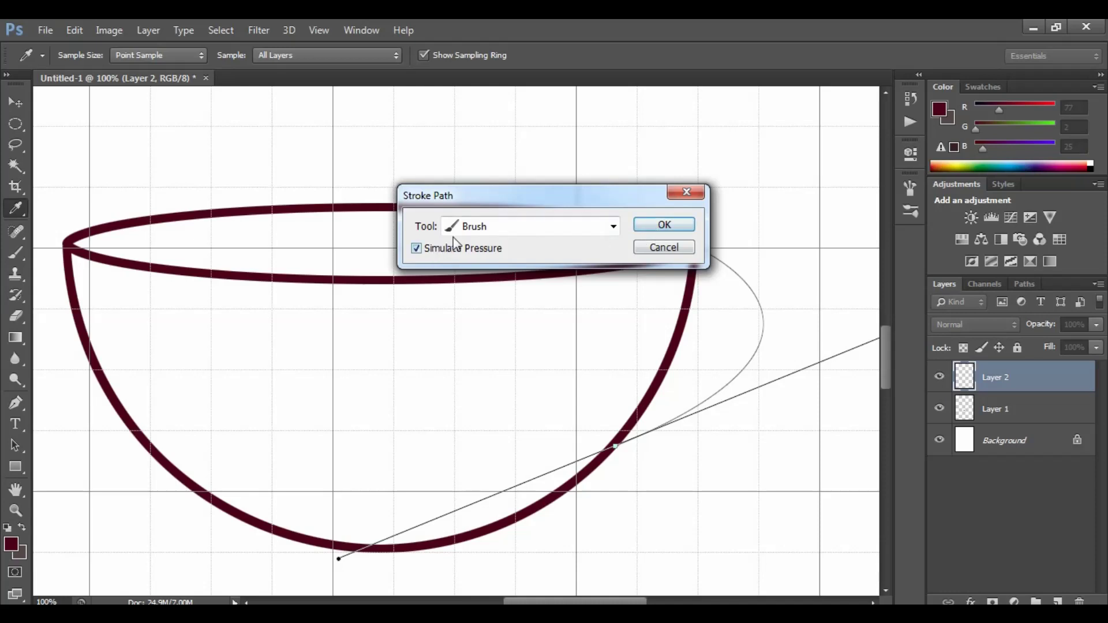
click(497, 228)
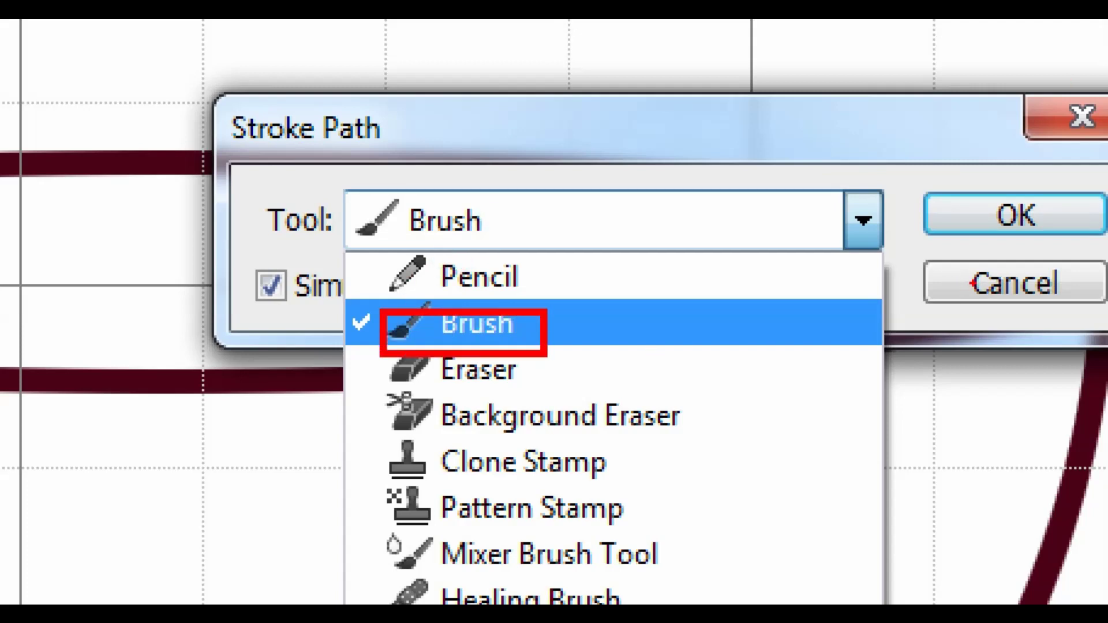
key(Escape)
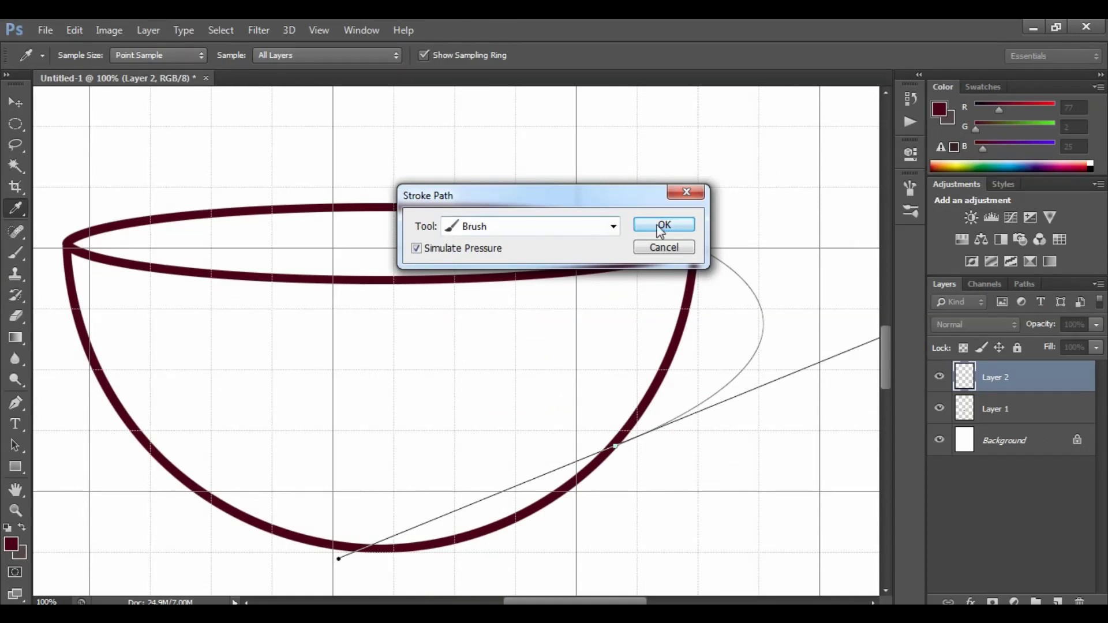
click(994, 215)
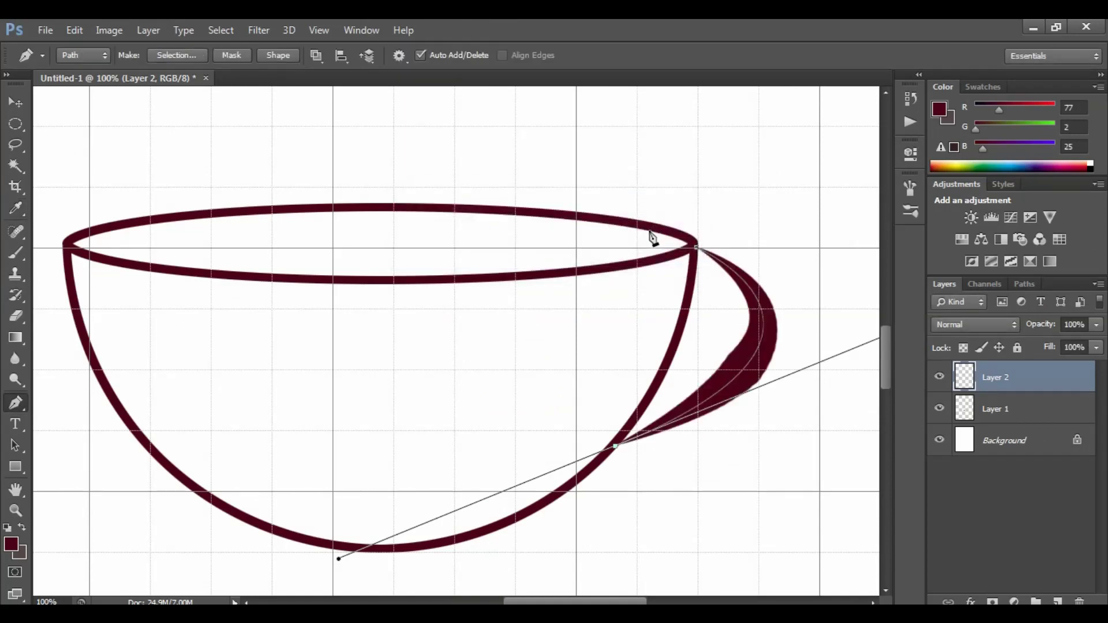
key(Return)
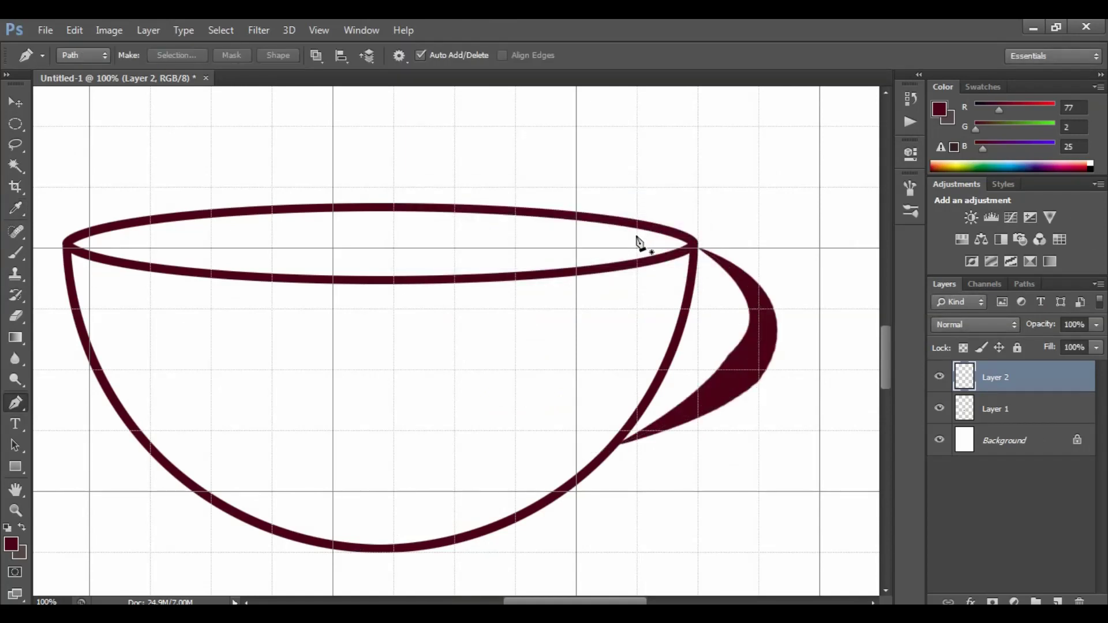
Undo the handle's brush stroke and bring back its curved path.
key(ctrl+minus)
key(ctrl+minus)
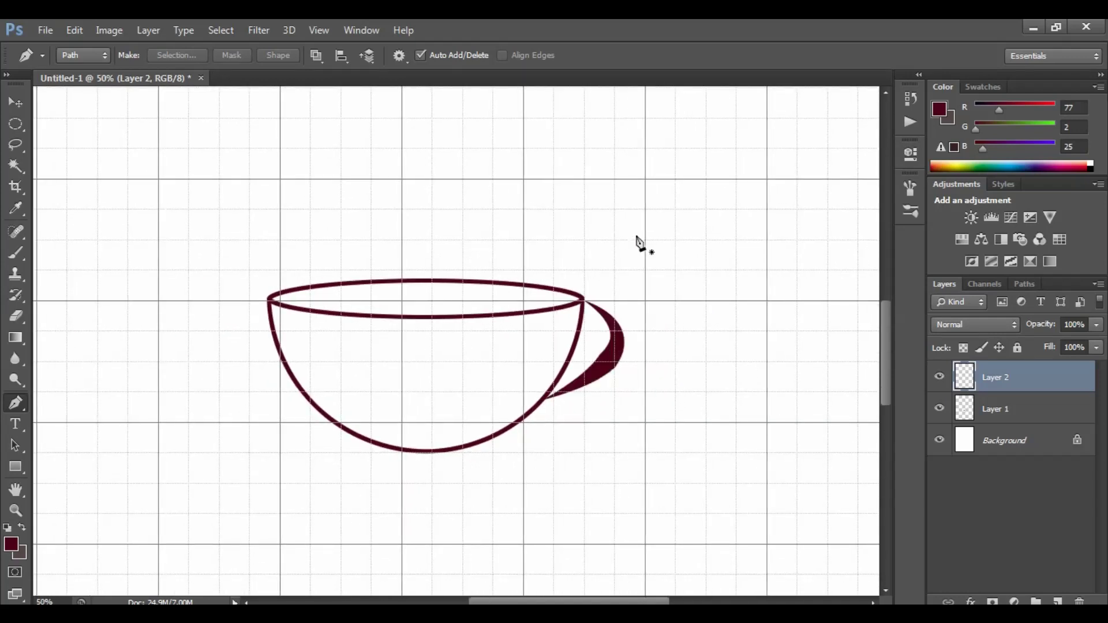
key(ctrl+z)
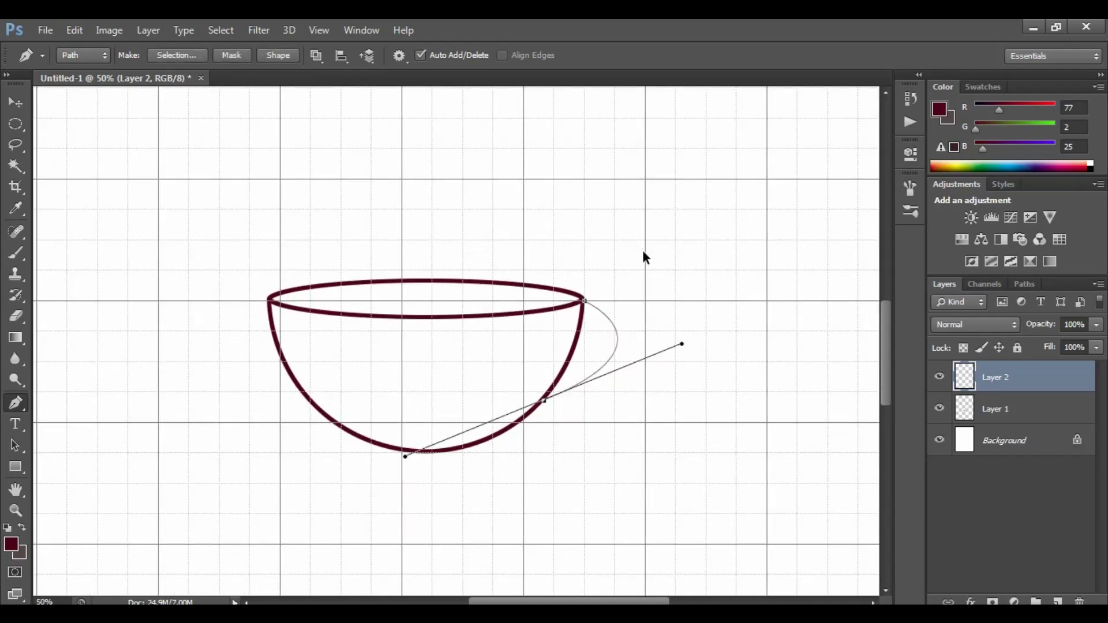
Turn off Shape Dynamics in the Brush tool's settings.
key(ctrl+plus)
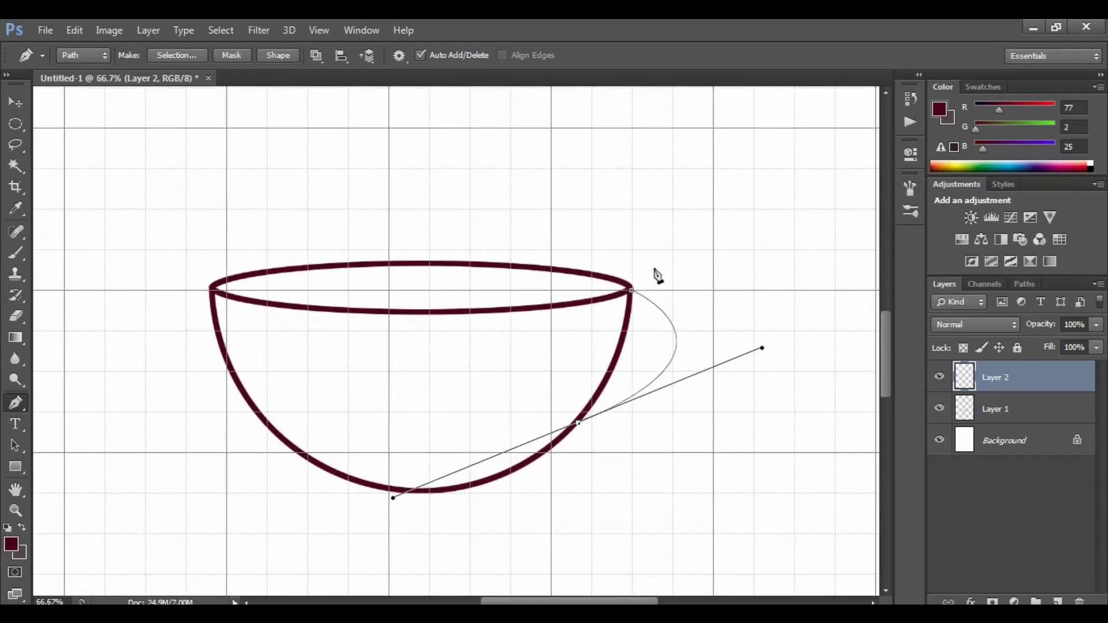
key(ctrl+plus)
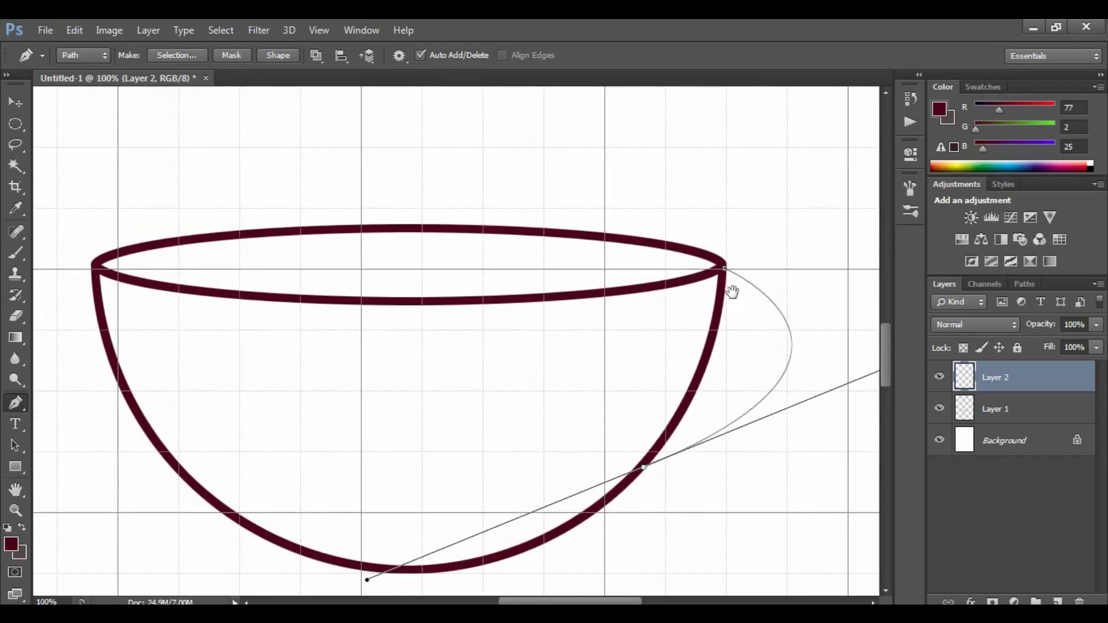
drag(706, 300, 562, 236)
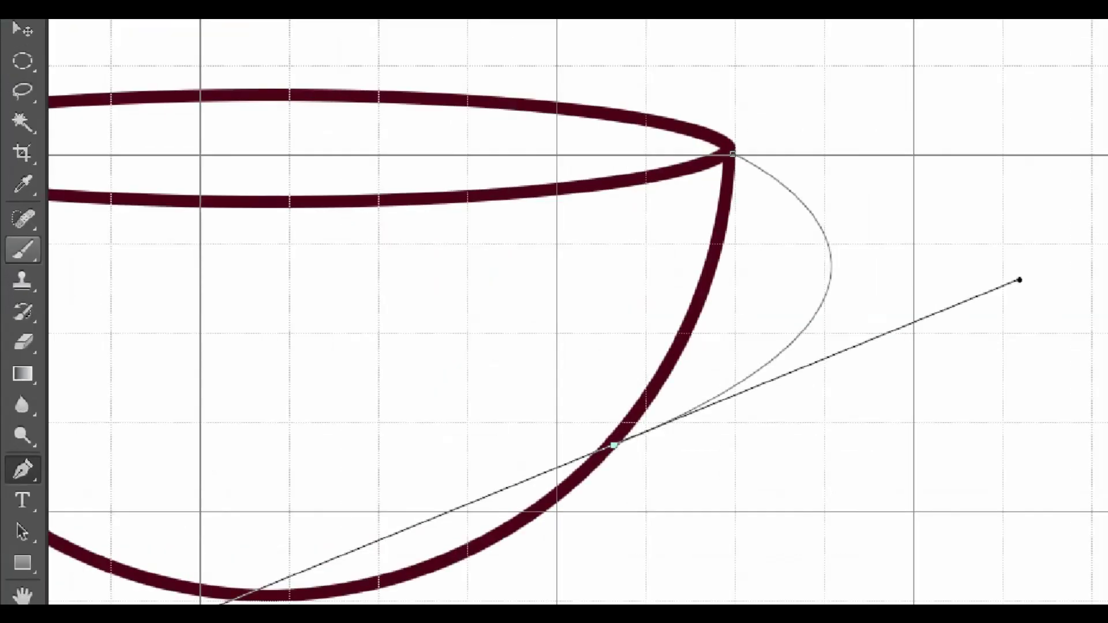
click(20, 258)
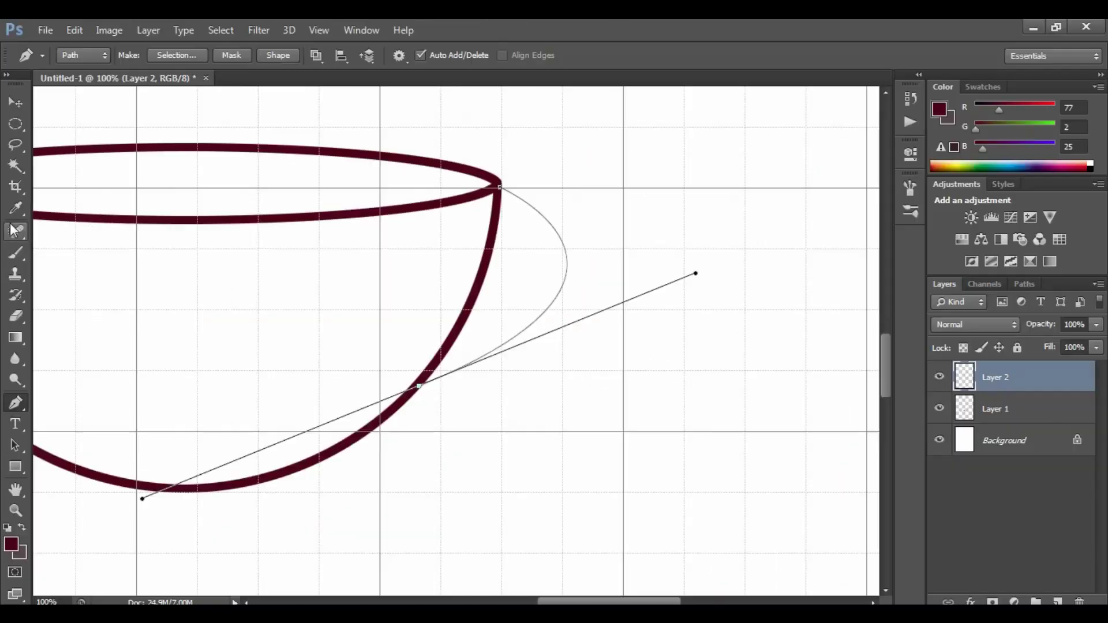
click(15, 252)
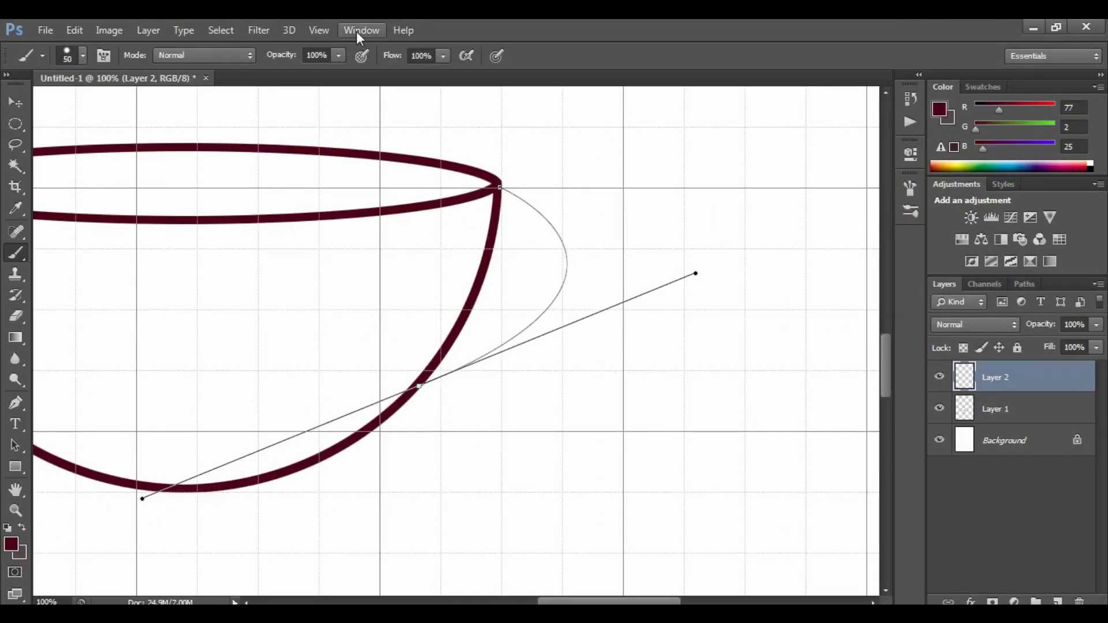
click(357, 31)
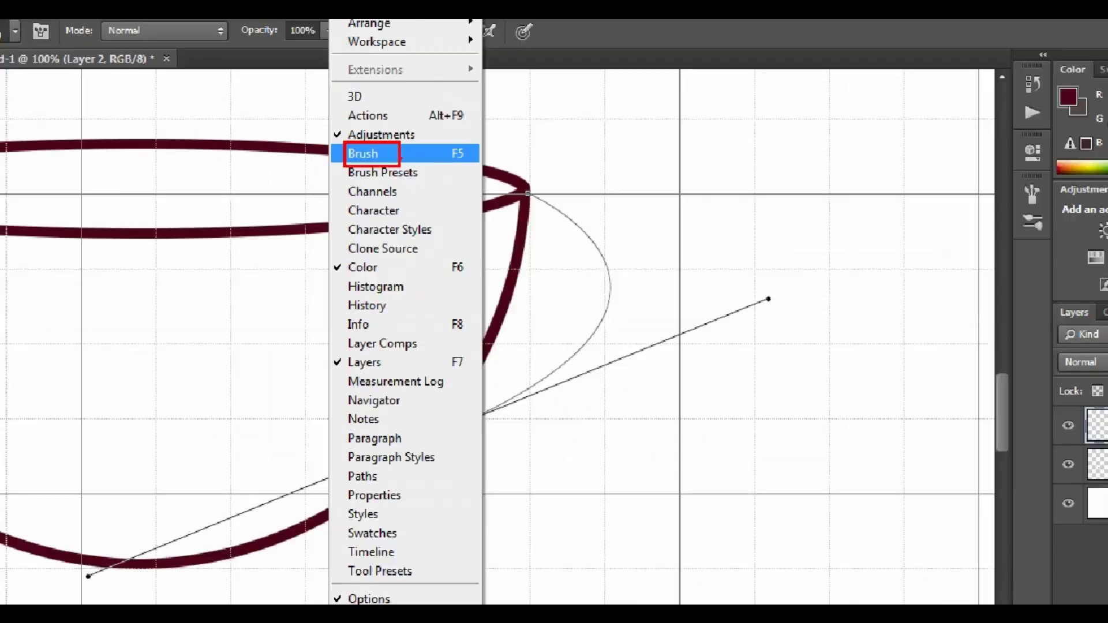
click(432, 169)
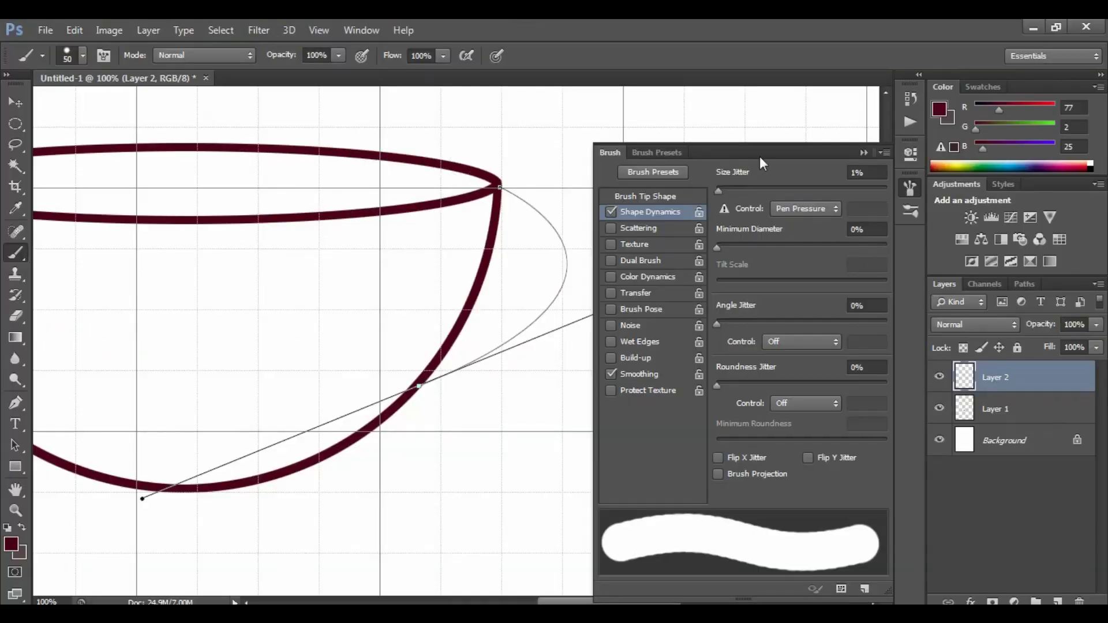
mouse_move(759, 157)
mouse_down()
mouse_move(632, 135)
mouse_move(673, 136)
mouse_move(666, 126)
mouse_move(735, 110)
mouse_up()
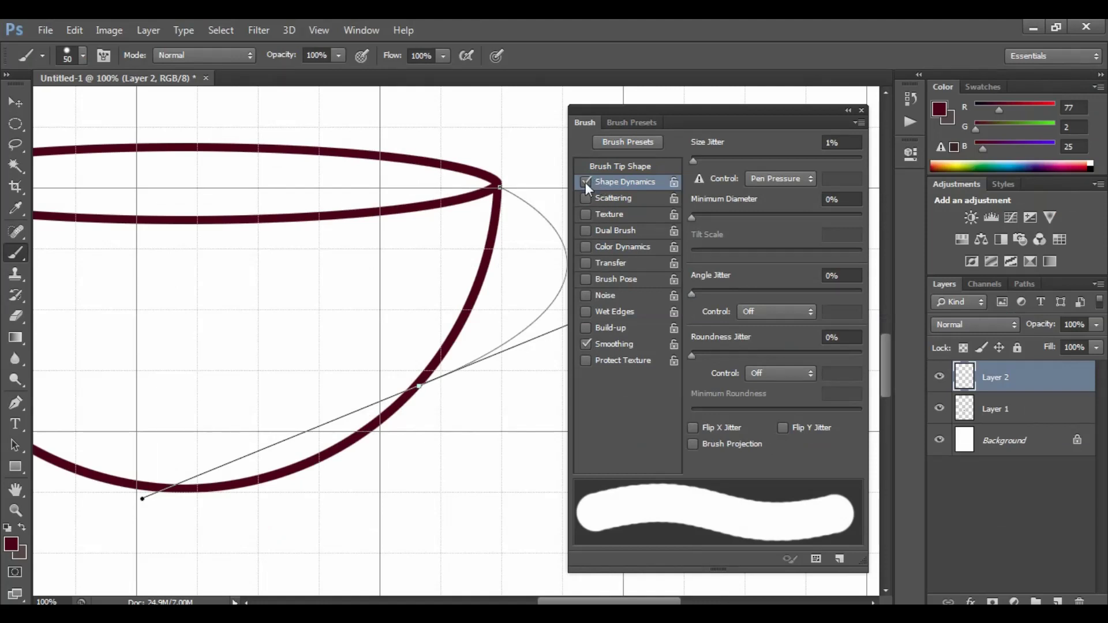
click(507, 196)
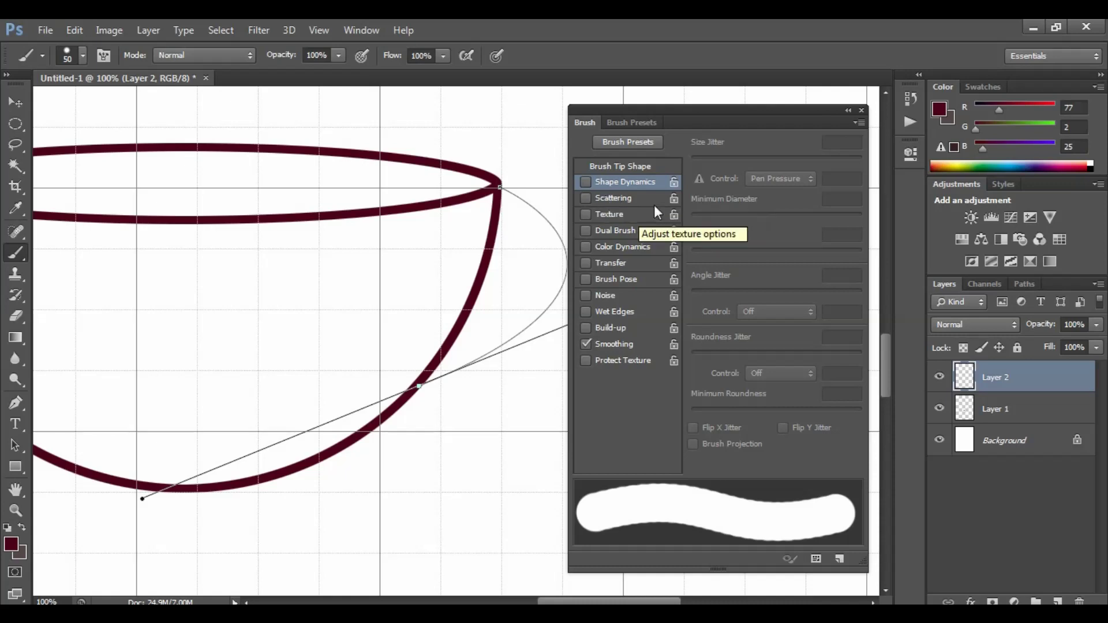
click(848, 111)
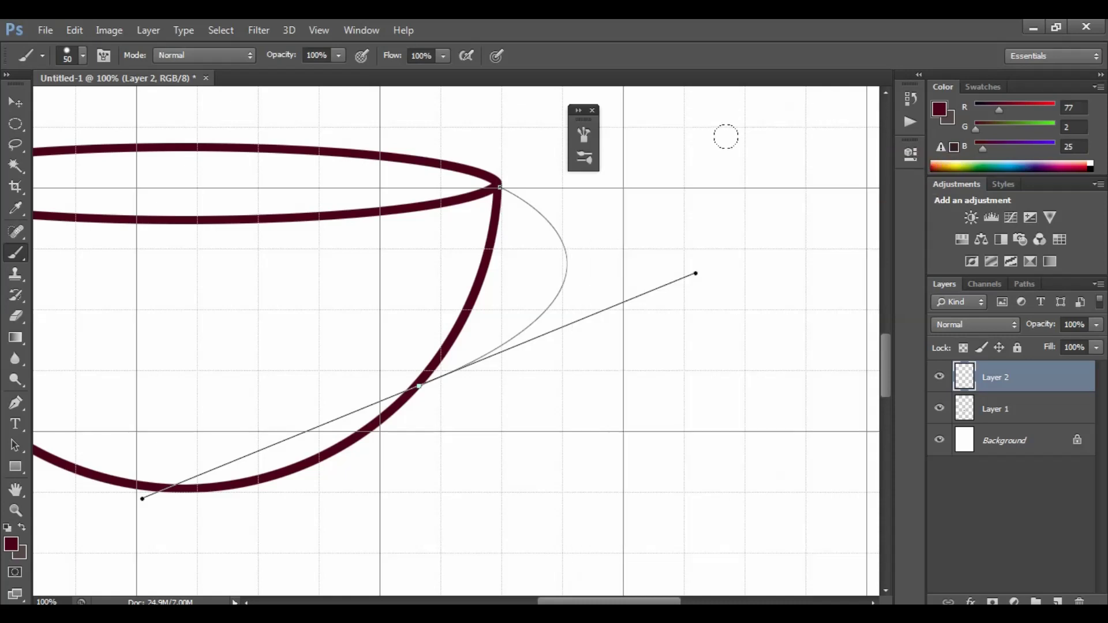
click(594, 111)
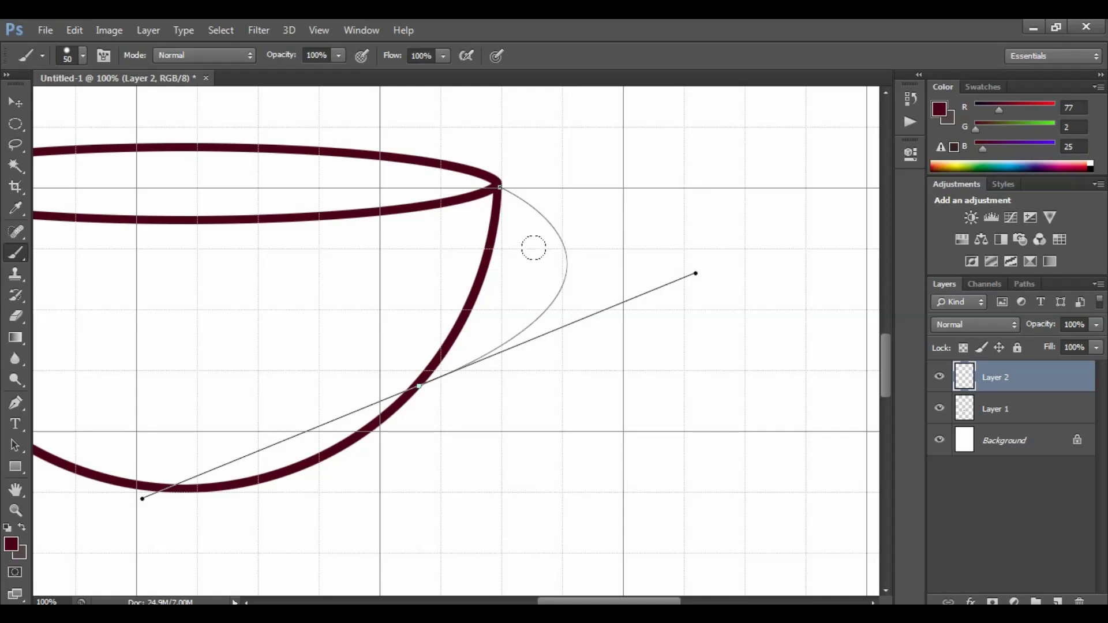
Try stroking the handle path using the 50 px Brush with Simulate Pressure enabled, and undo the stroke.
click(16, 403)
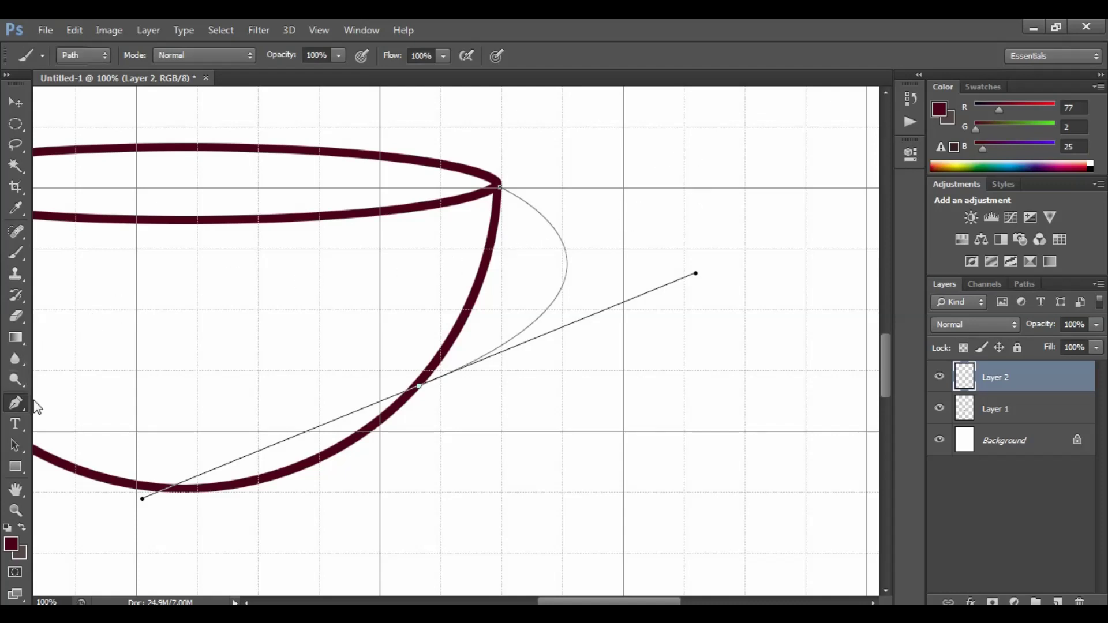
right_click(482, 230)
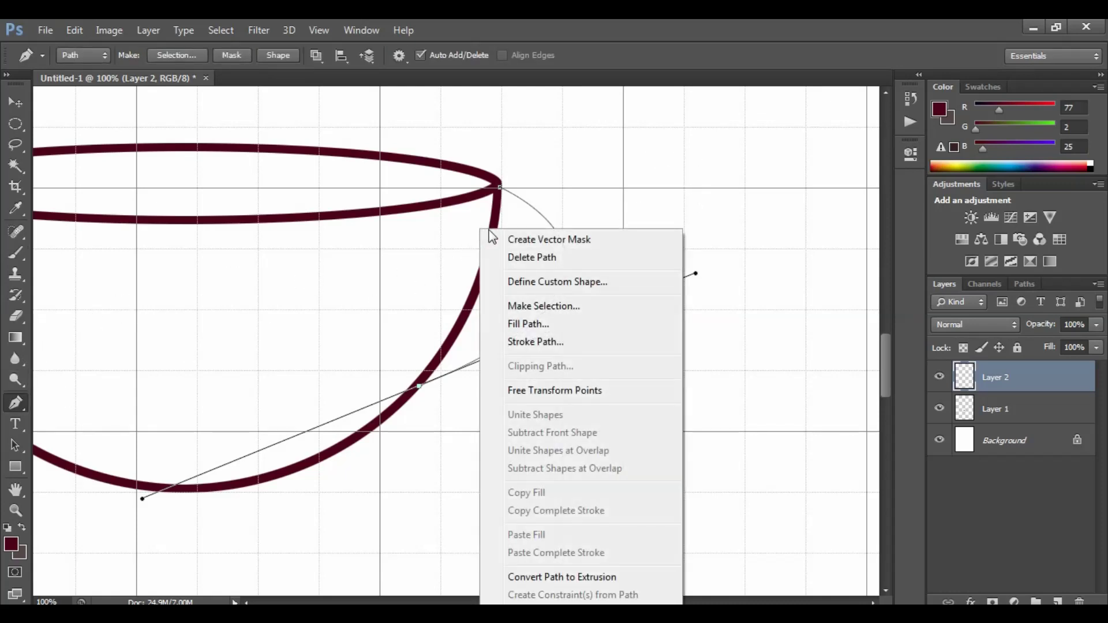
click(536, 342)
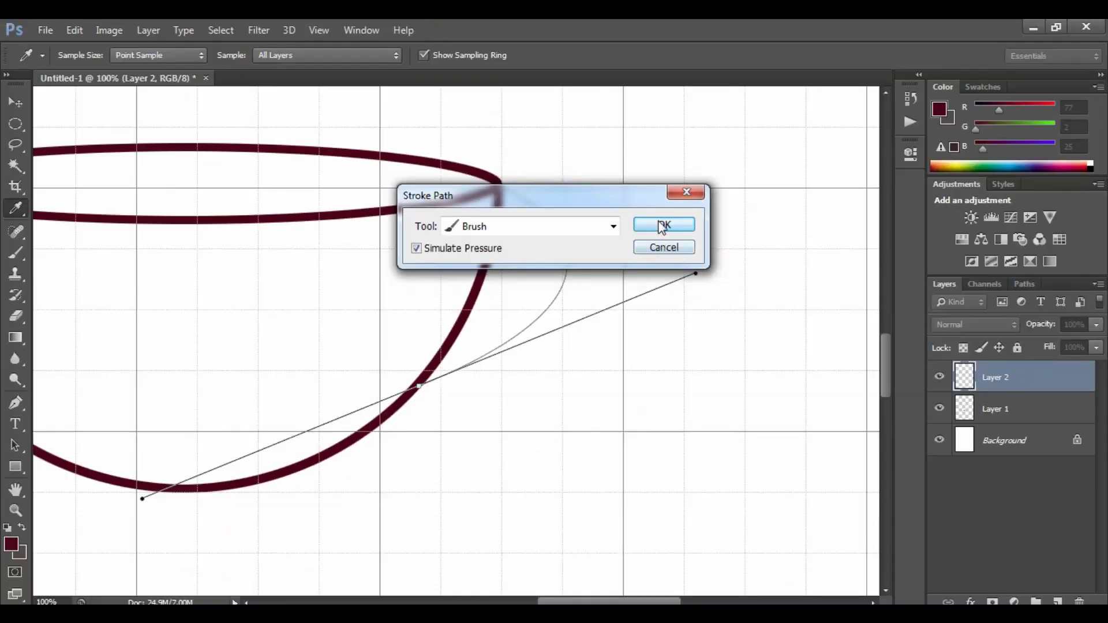
click(923, 136)
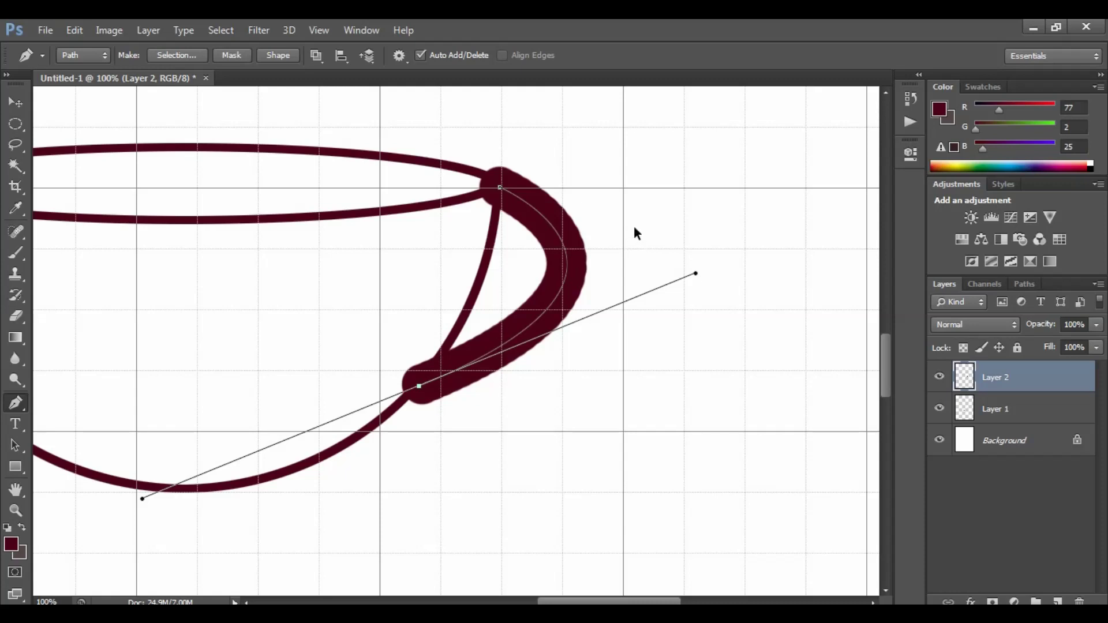
key(ctrl+z)
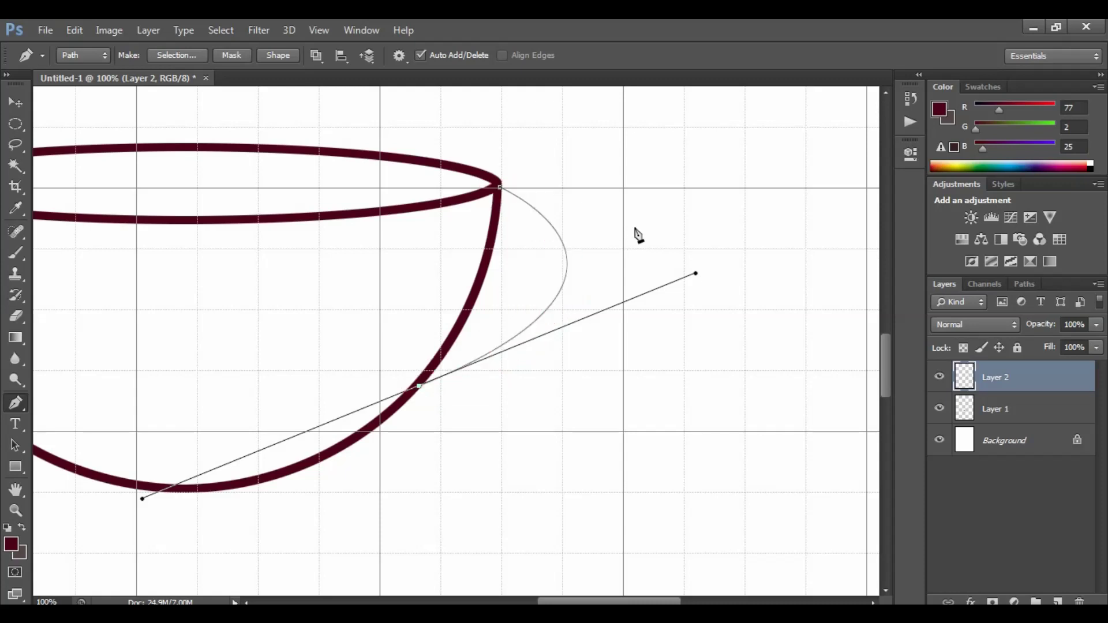
Reduce the brush size to about the cup outline's thickness, stroke the handle path with Simulate Pressure enabled, and dismiss the path.
click(18, 253)
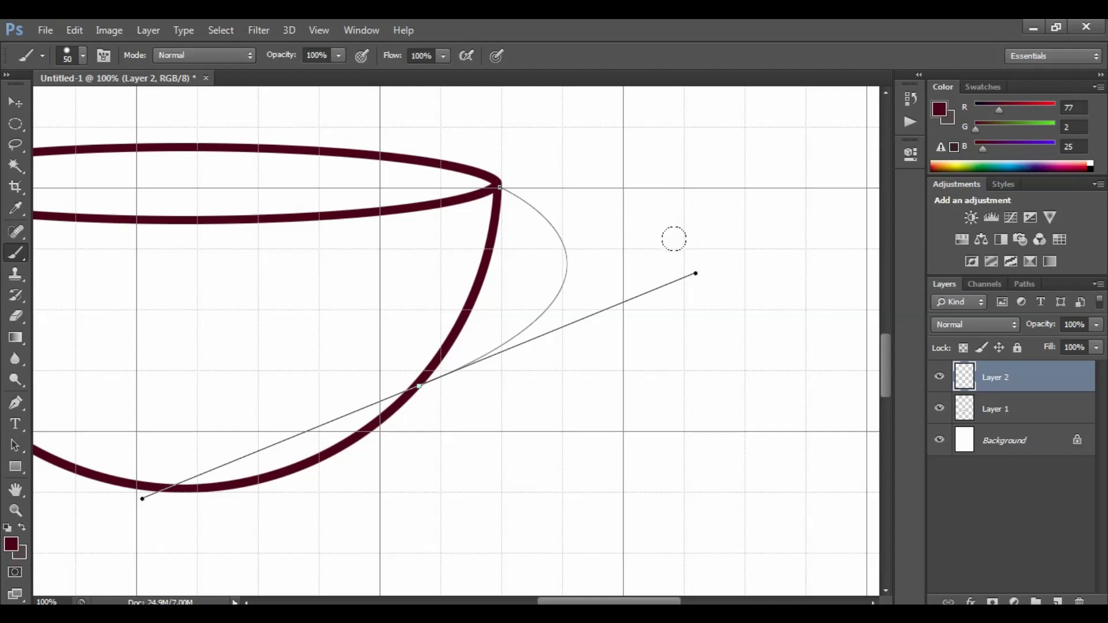
key(bracketleft)
key(bracketleft)
key(bracketleft)
key(bracketleft)
click(17, 404)
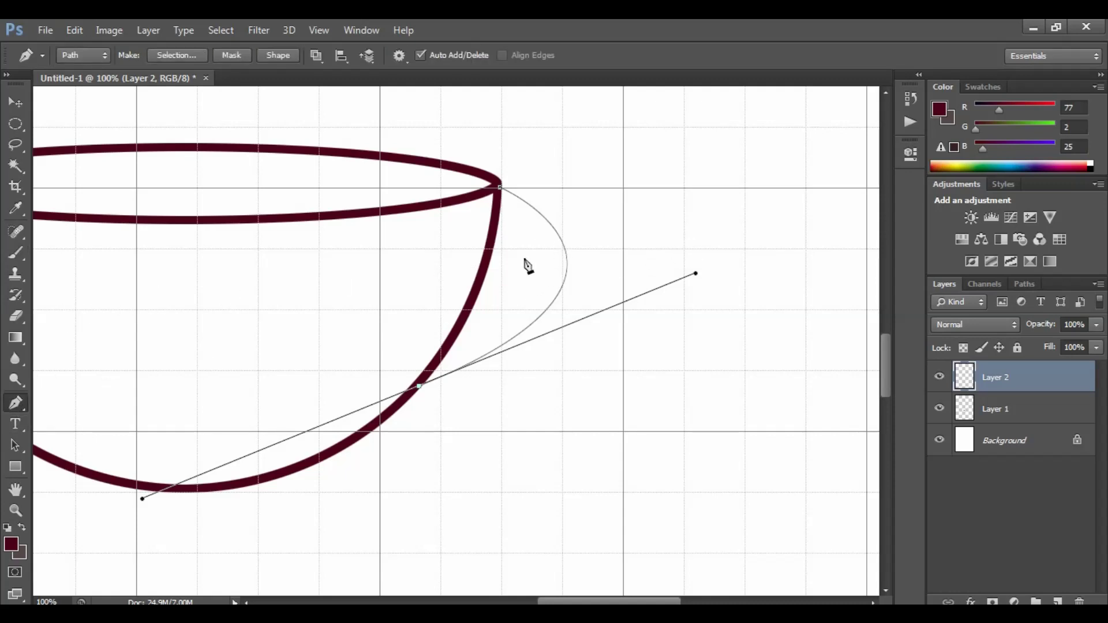
right_click(527, 266)
click(583, 345)
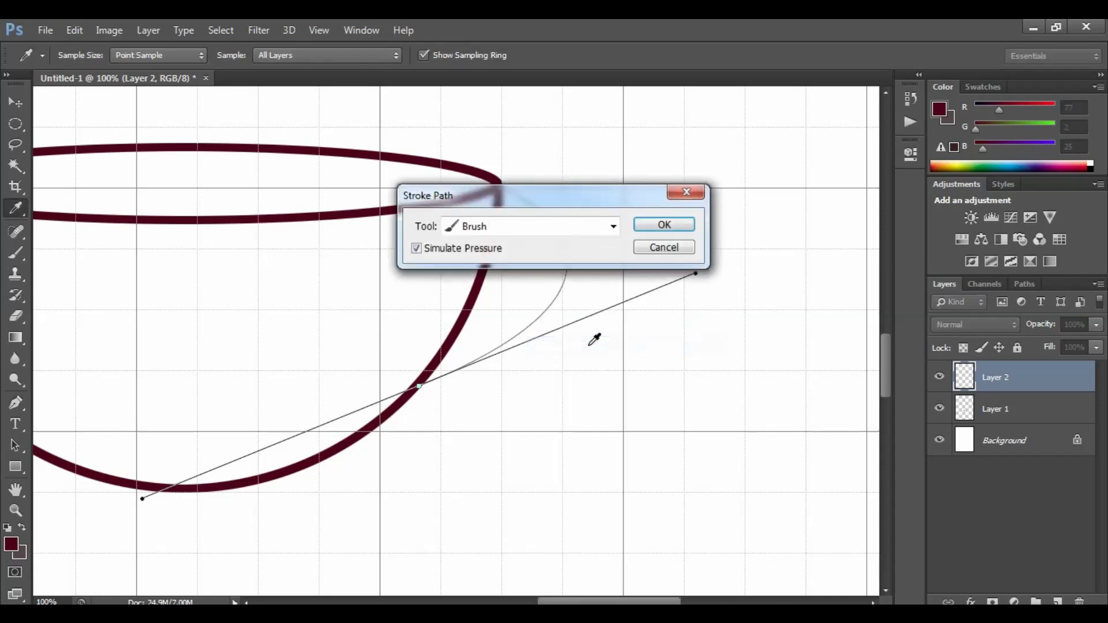
click(665, 225)
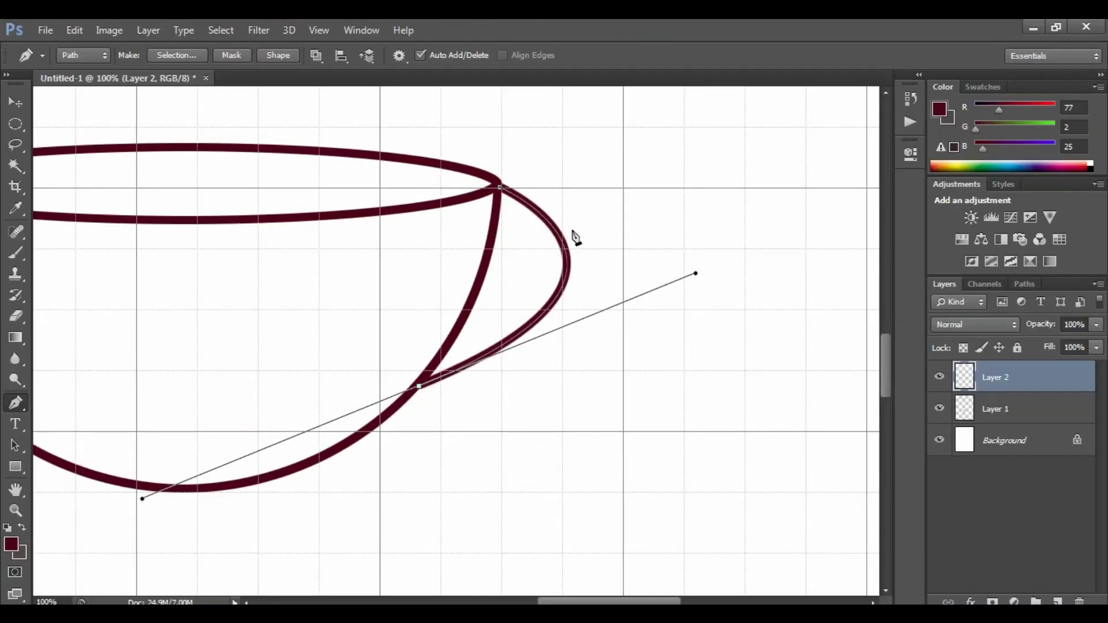
key(Return)
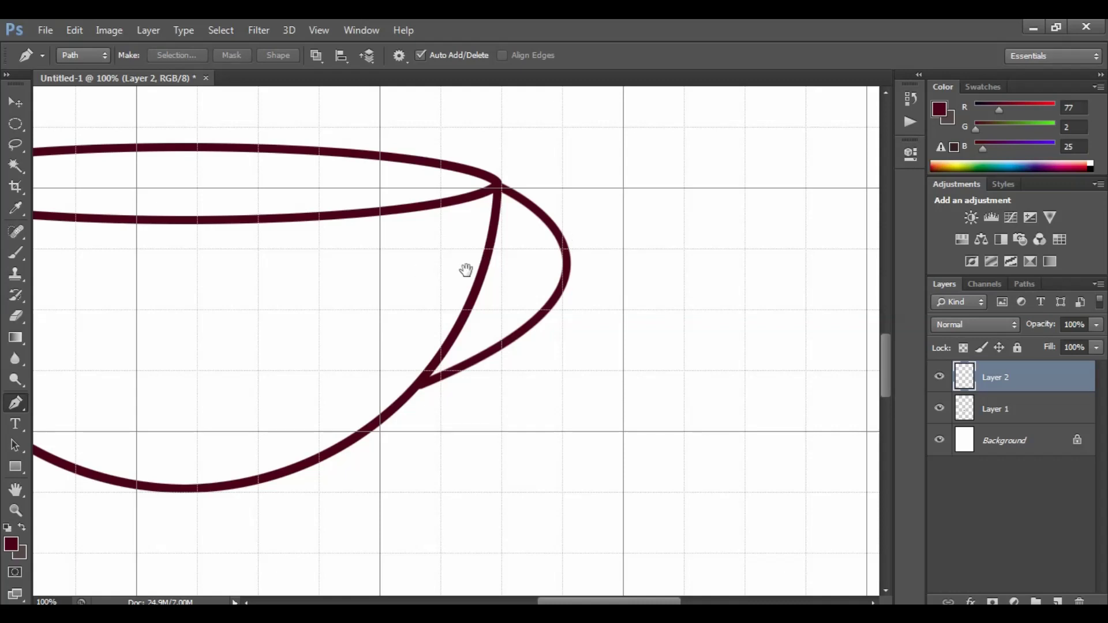
Create a new layer above Layer 2.
drag(417, 269, 618, 287)
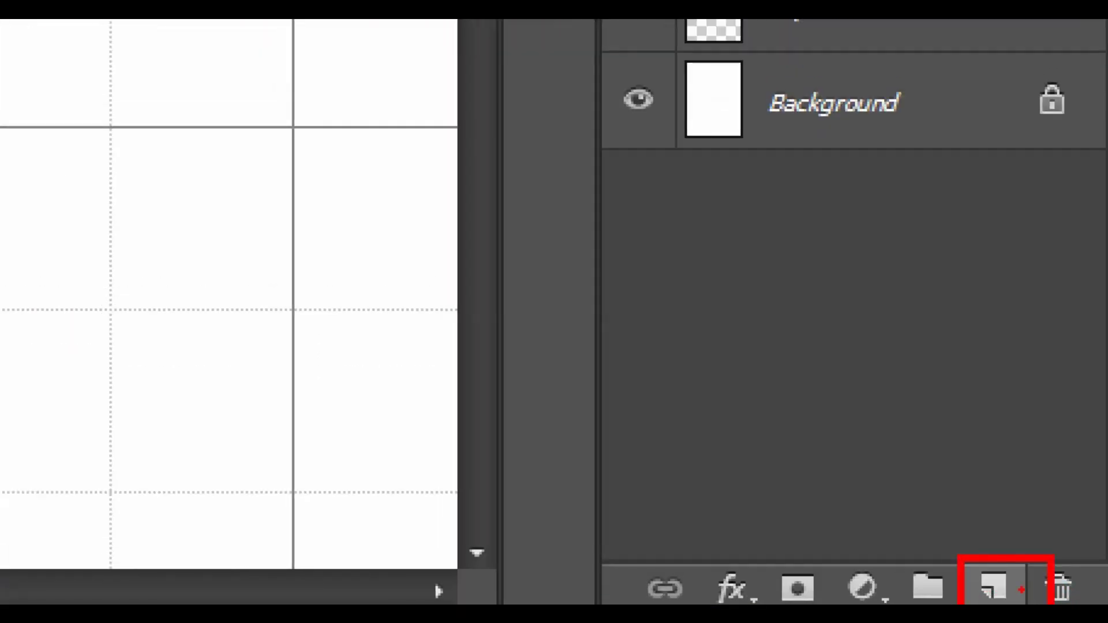
click(992, 587)
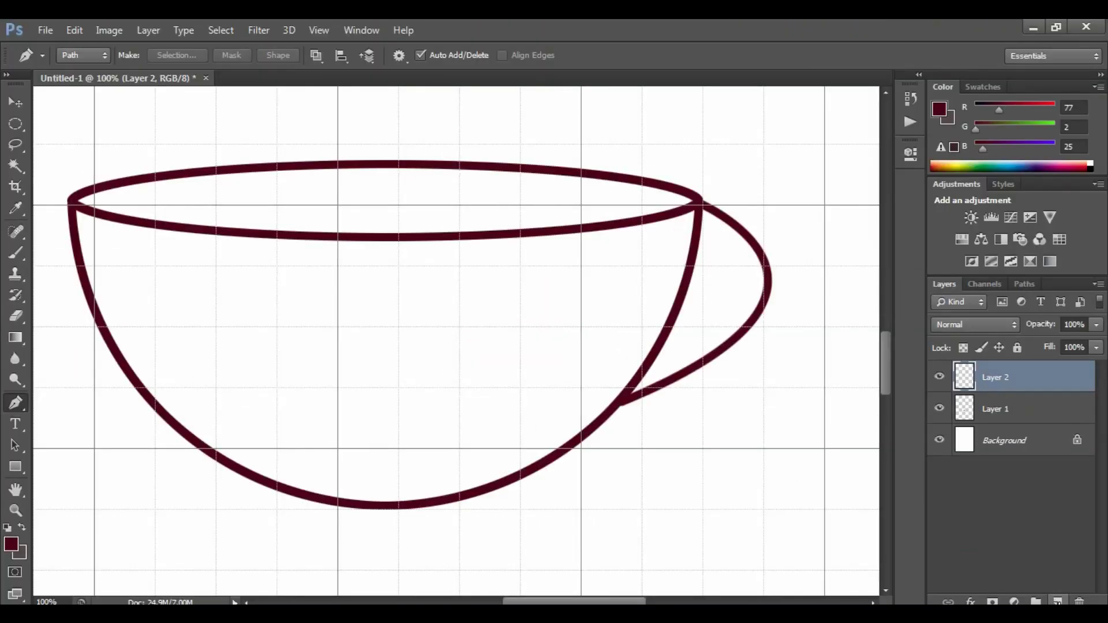
click(1057, 602)
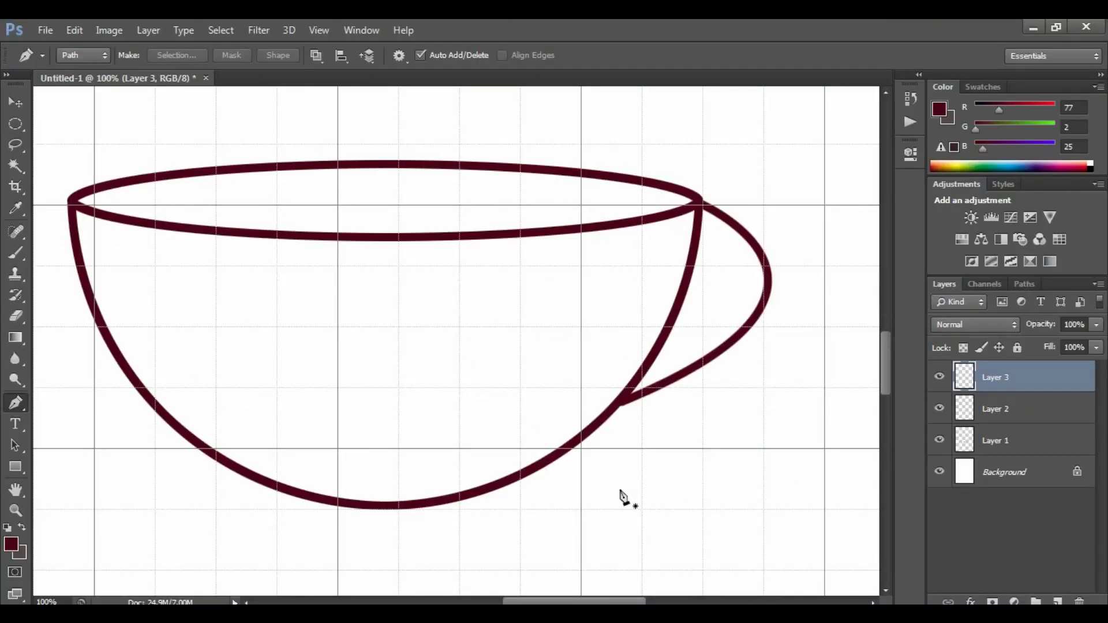
Draw a closed Pen path inside the bowl, following its curved sides slightly inset and bowing its upper edge parallel to the rim.
click(95, 241)
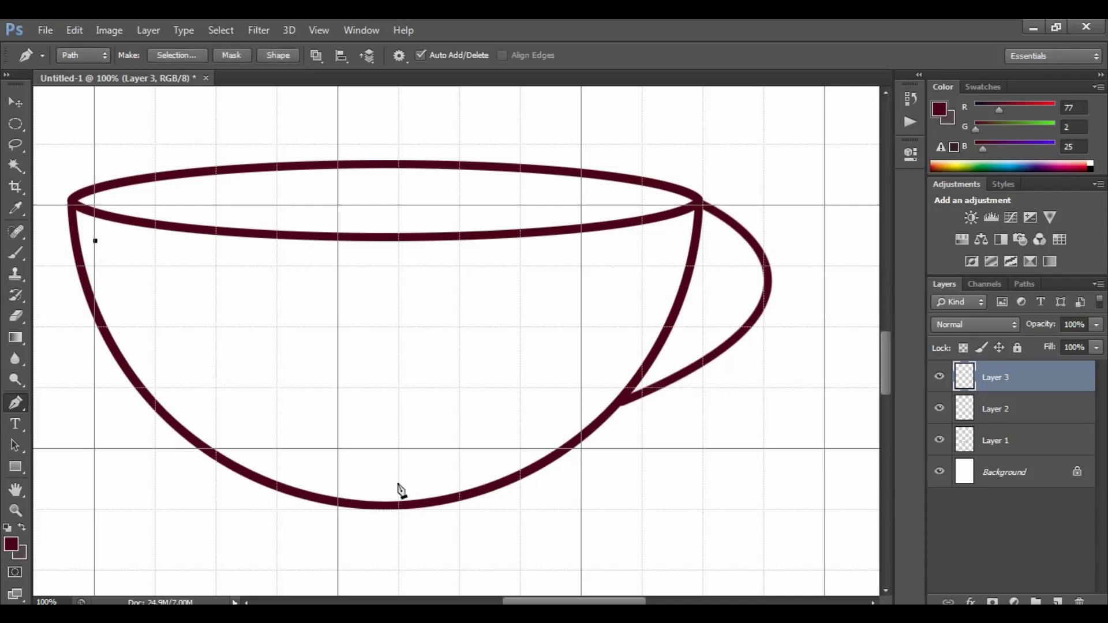
drag(399, 484, 656, 494)
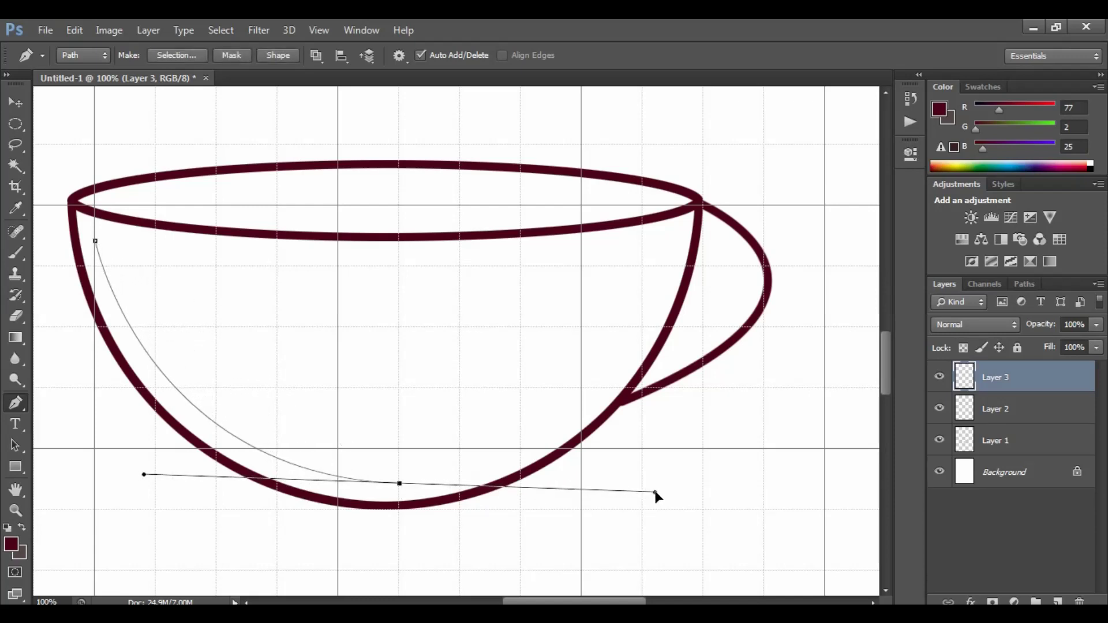
alt+click(399, 484)
drag(674, 239, 730, 93)
alt+click(674, 325)
drag(576, 338, 695, 324)
drag(508, 367, 571, 358)
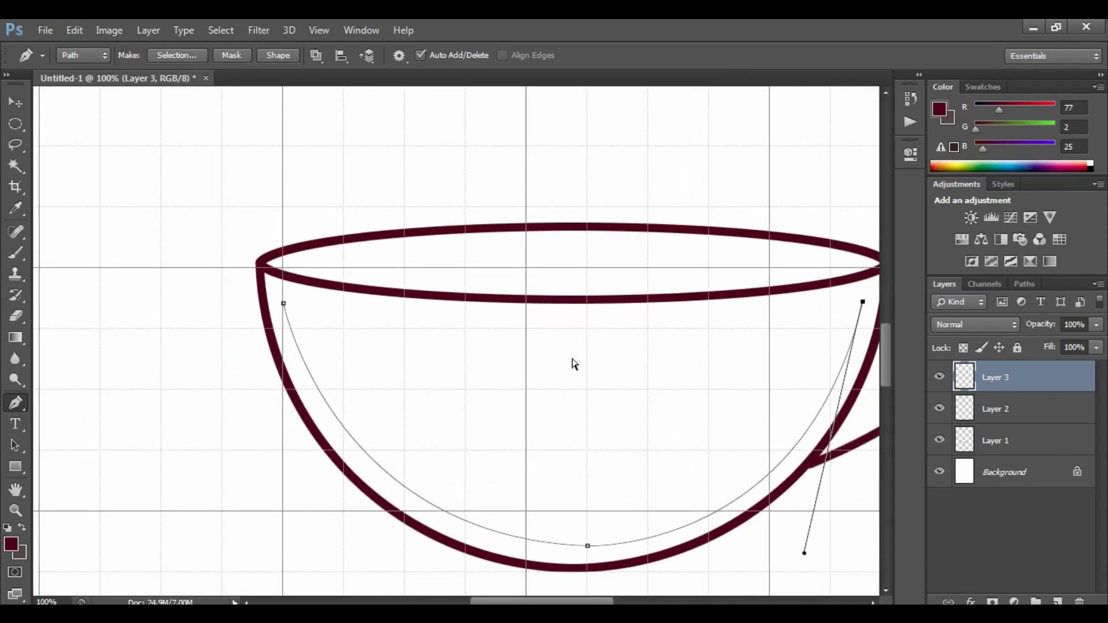
key(ctrl+minus)
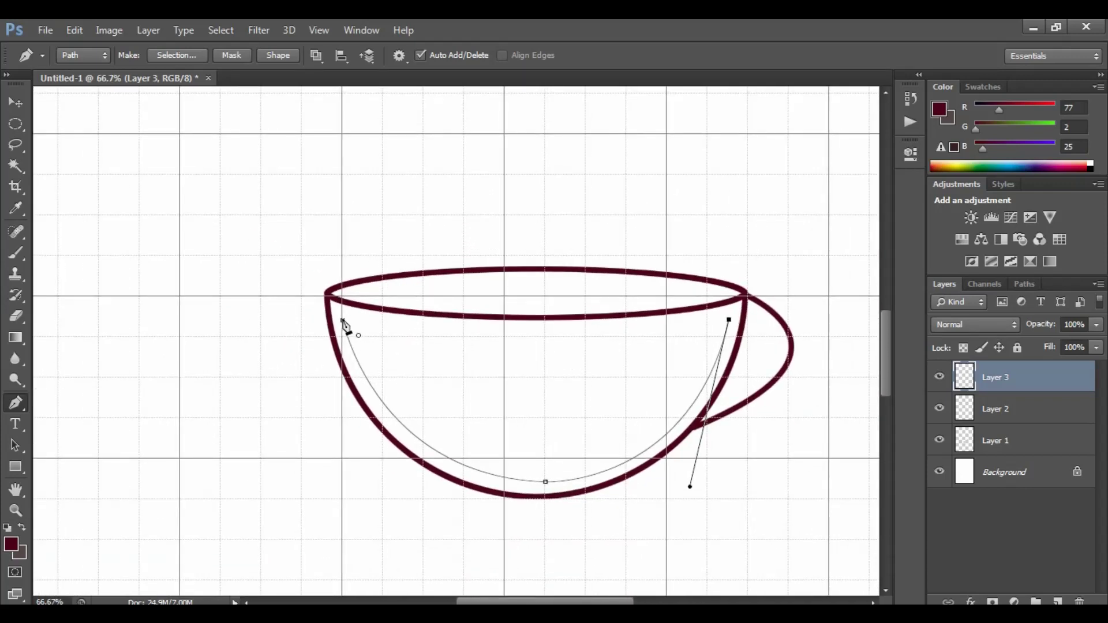
drag(343, 320, 97, 279)
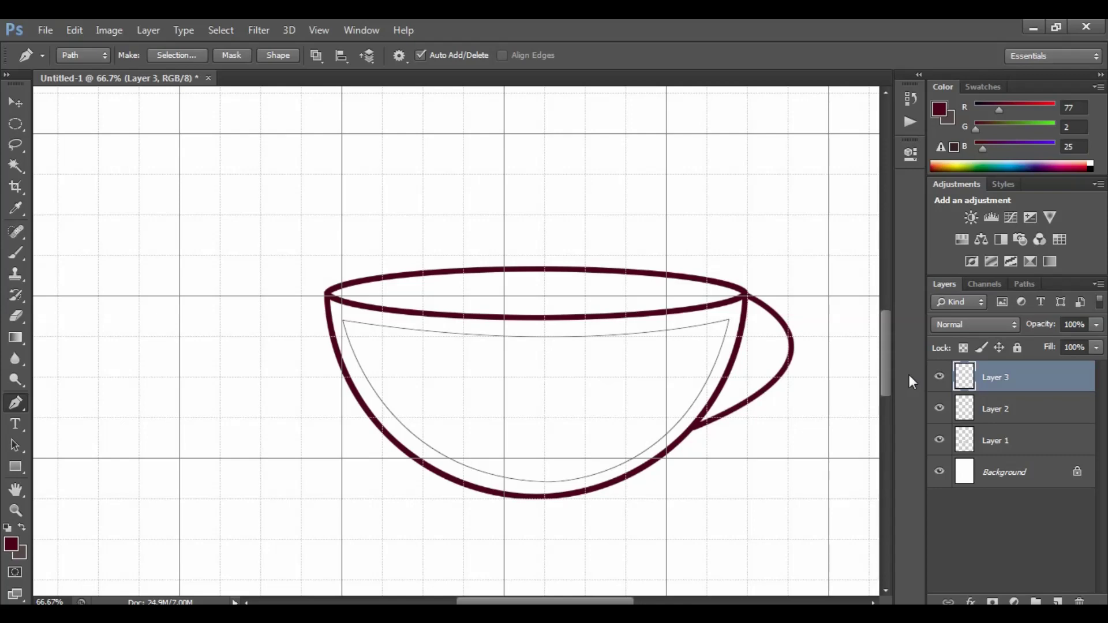
Convert the inner bowl path to a selection, fill it with the dark maroon foreground color, and deselect.
key(ctrl+Return)
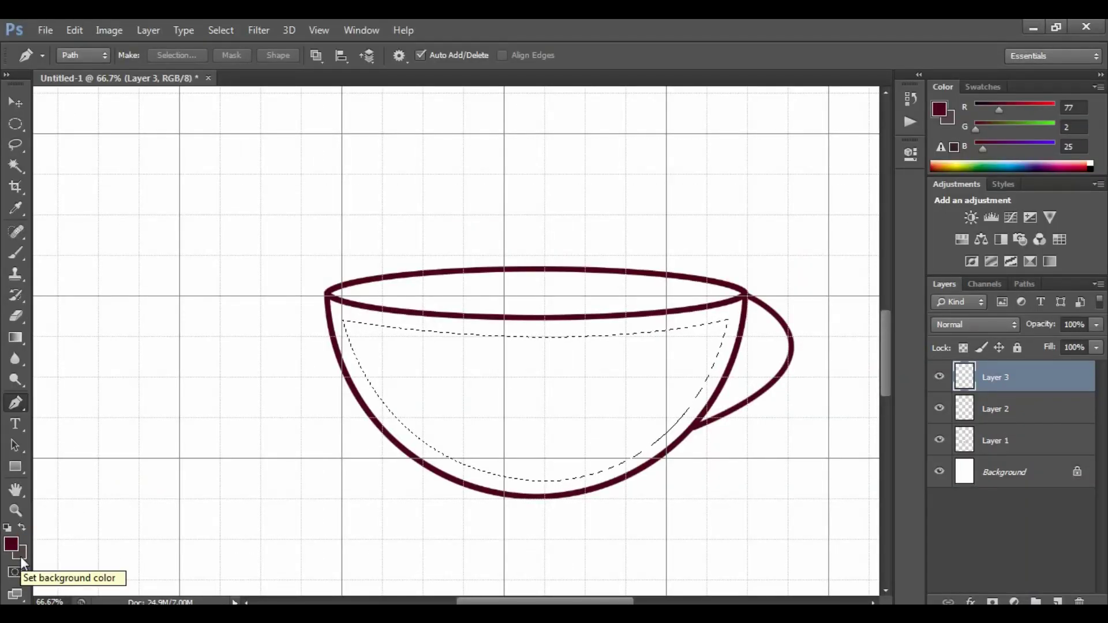
key(alt+BackSpace)
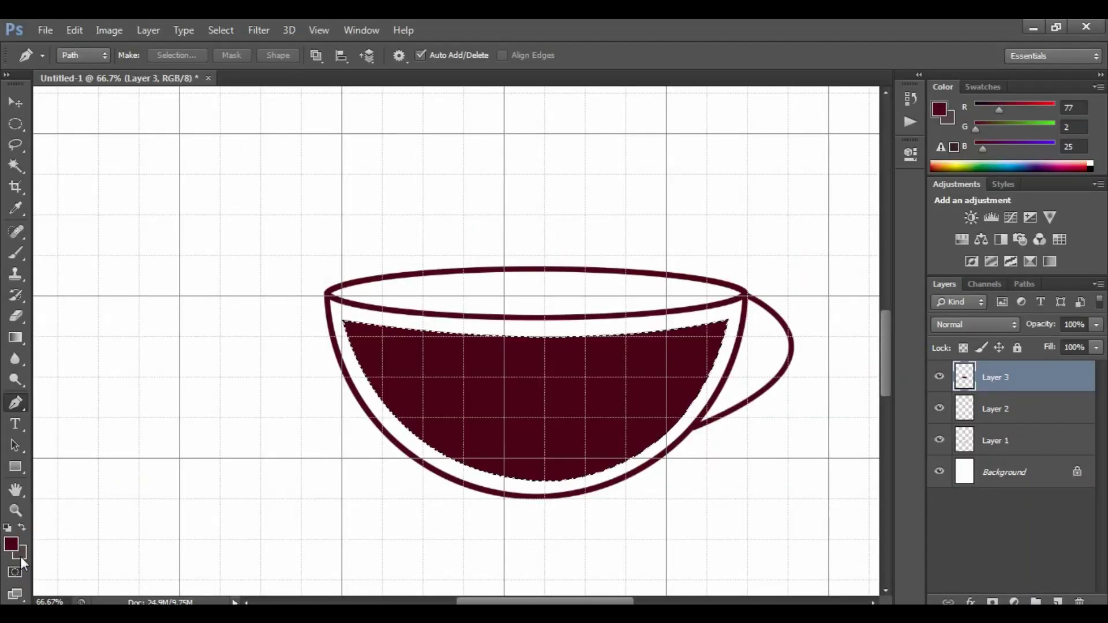
key(ctrl+d)
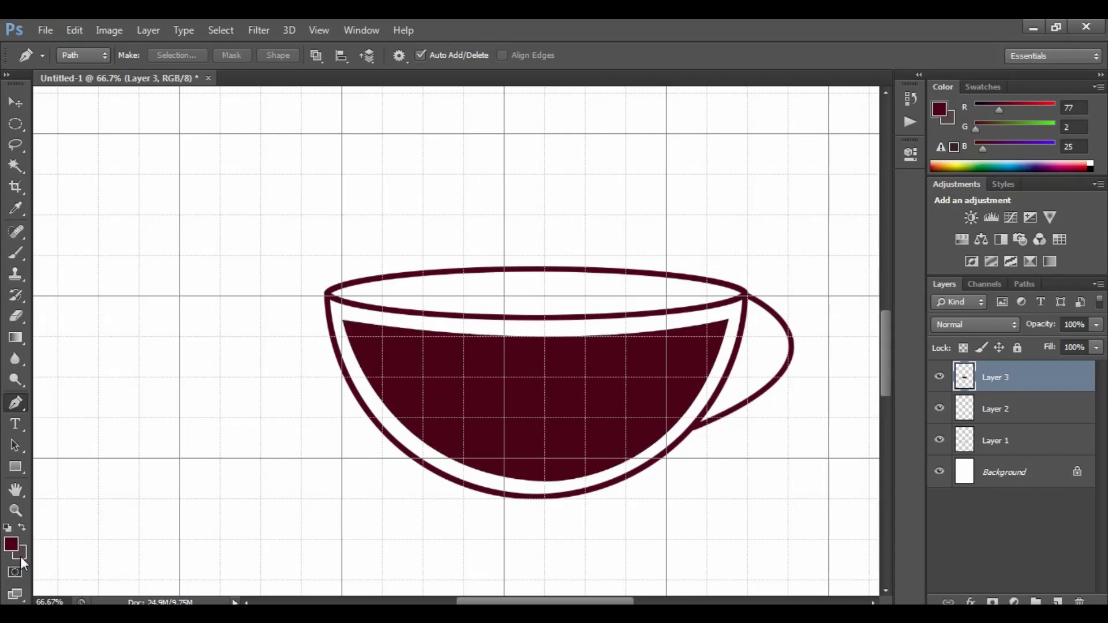
Hide the document grid.
key(ctrl+minus)
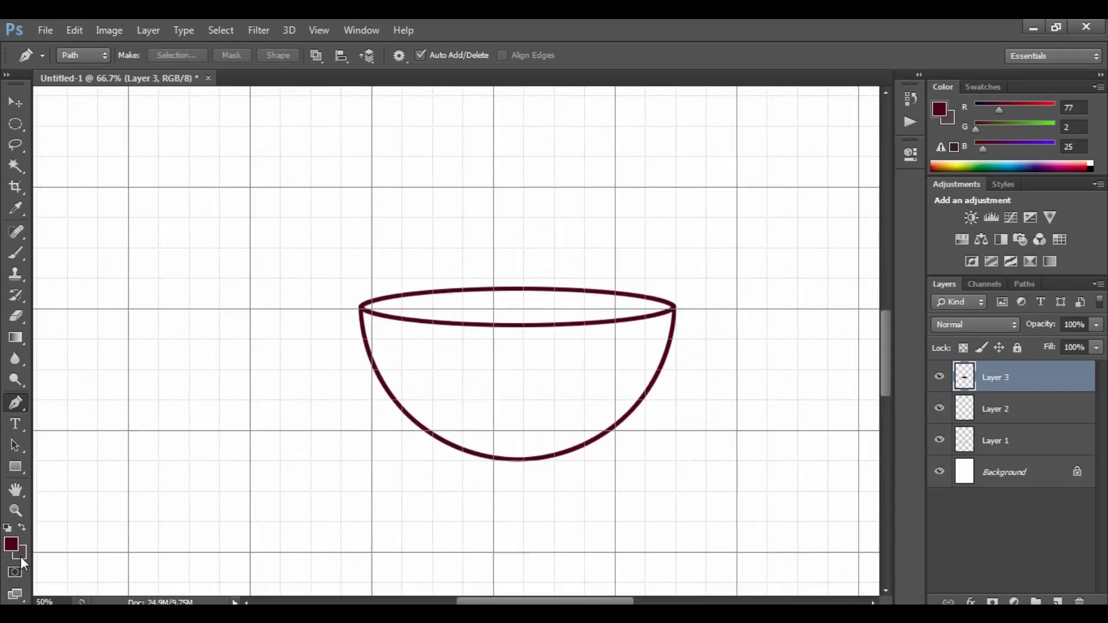
click(318, 29)
mouse_move(369, 272)
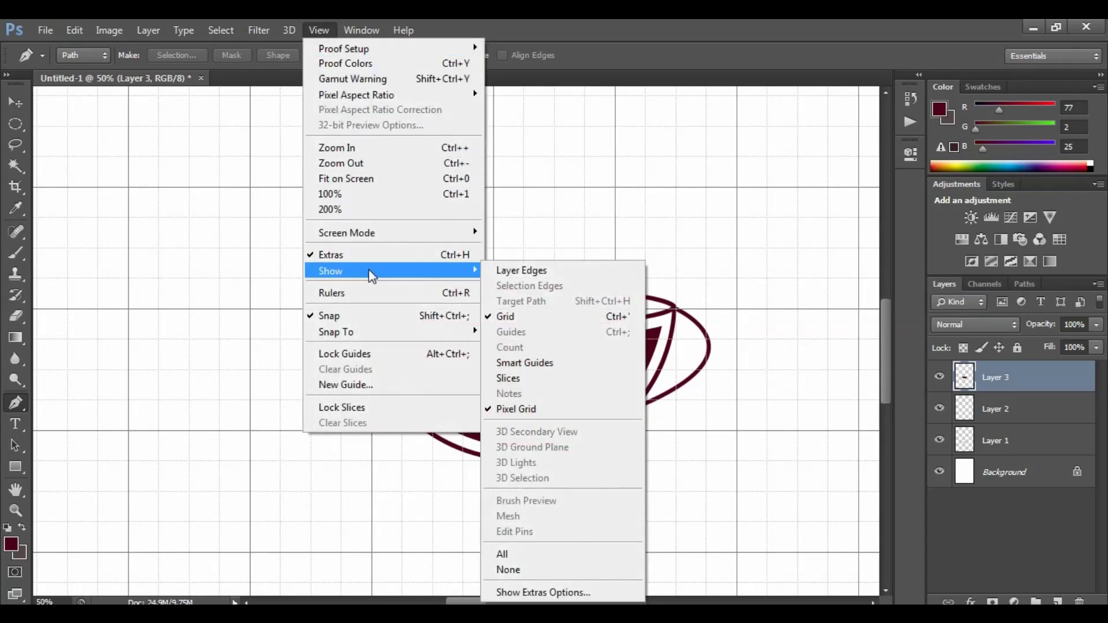
click(503, 319)
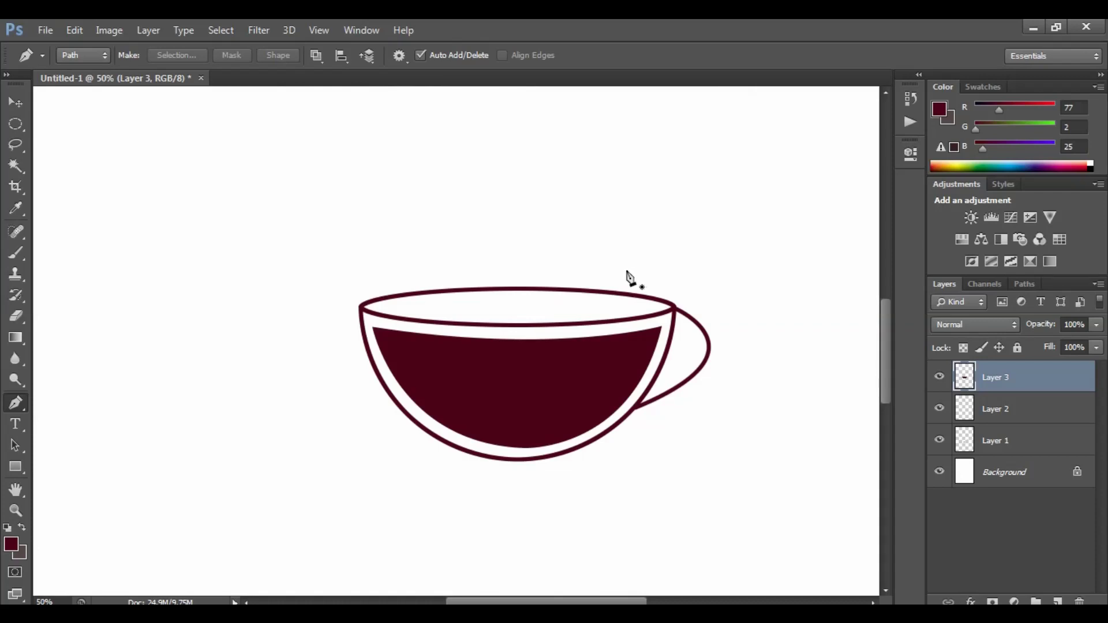
Draw a closed, lens-shaped Pen path inside the rim ellipse, curving its upper and lower edges parallel to the rim.
key(ctrl+plus)
key(ctrl+plus)
drag(618, 280, 498, 278)
click(165, 263)
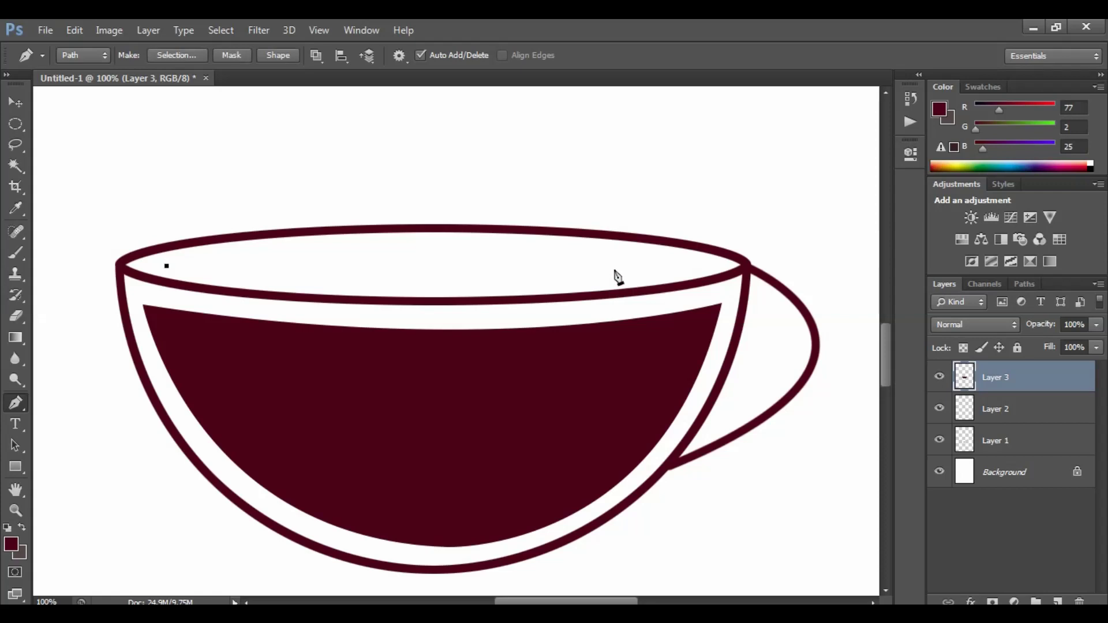
drag(672, 269, 882, 306)
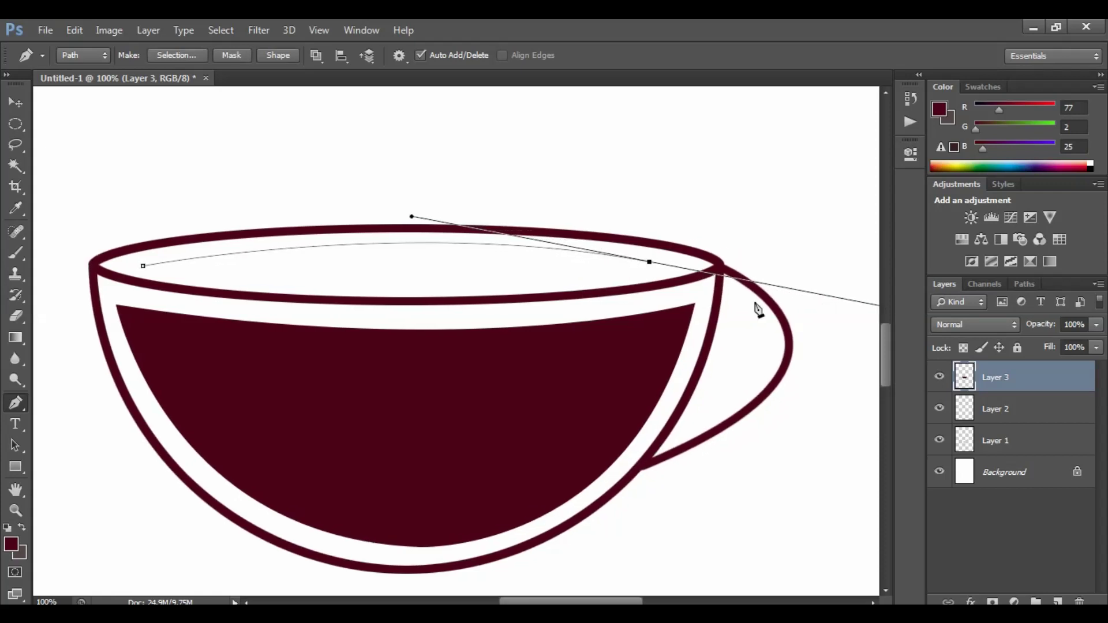
click(648, 268)
scroll(630, 290, left, 5)
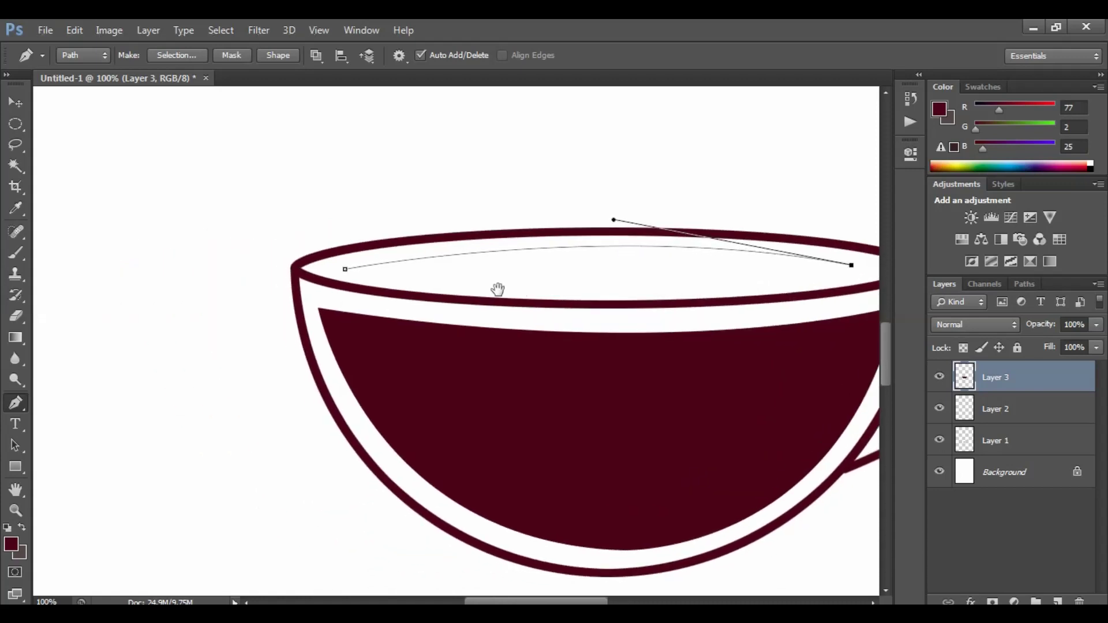
drag(345, 269, 39, 239)
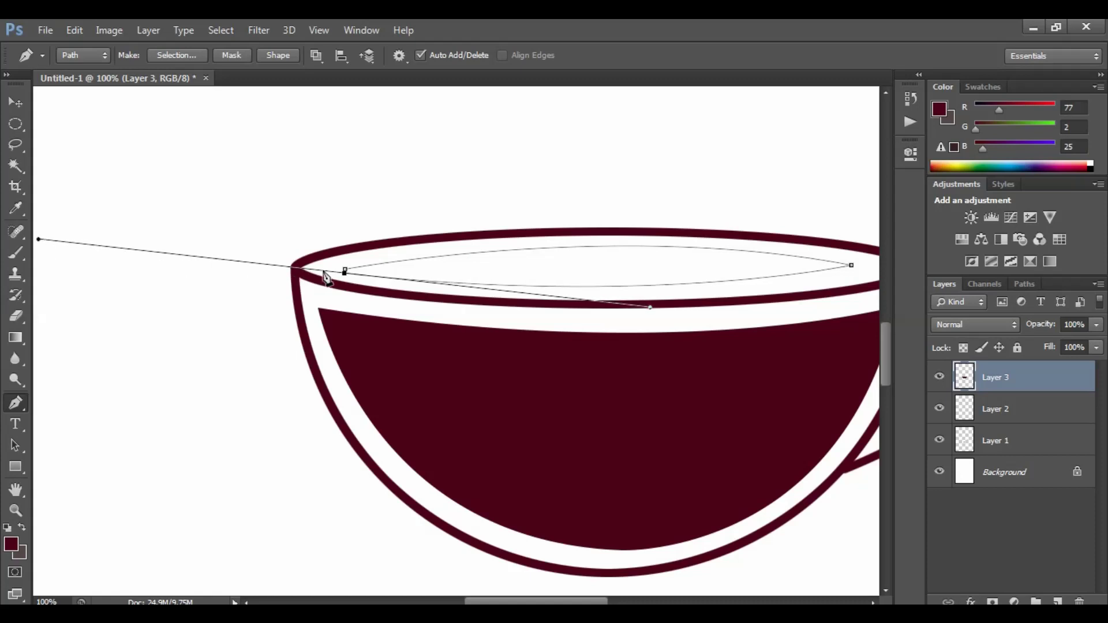
alt+click(345, 270)
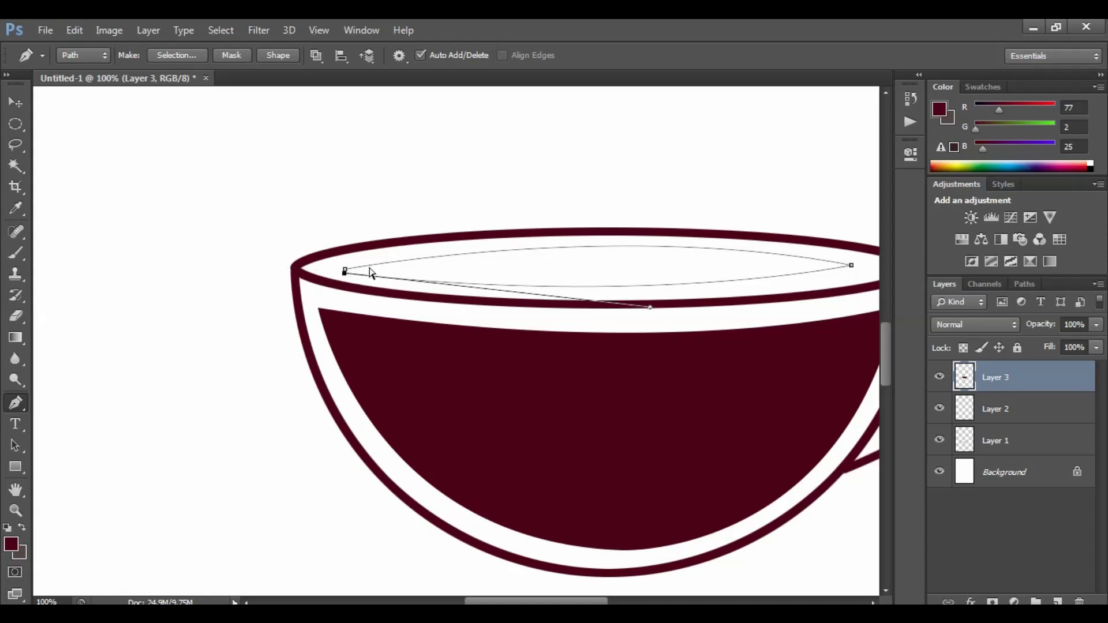
Convert the lens-shaped rim path to a selection, fill it with the dark maroon foreground color, and deselect.
key(ctrl+Return)
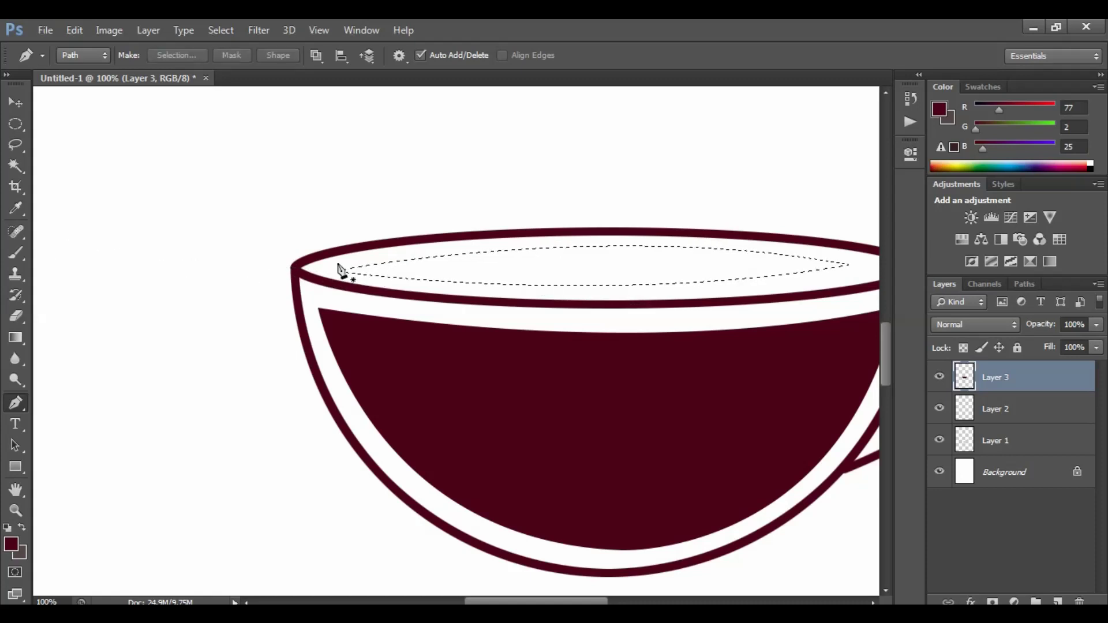
key(alt+BackSpace)
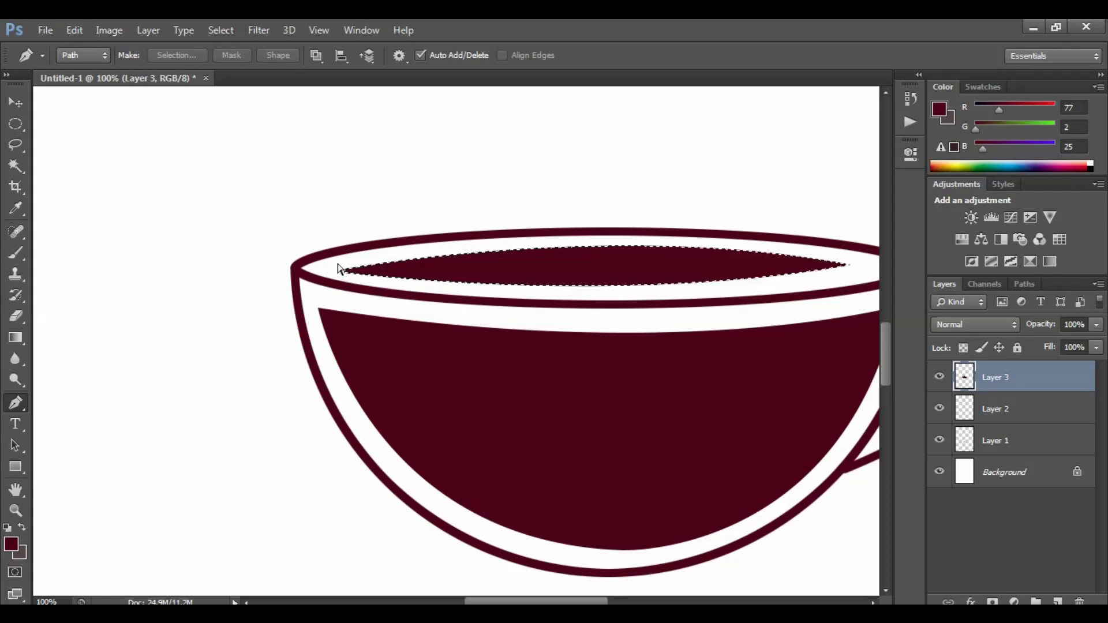
key(ctrl+d)
On a new layer above Layer 3, draw an open S-shaped Pen path for steam, running from above the cup down to its rim.
drag(568, 241, 406, 280)
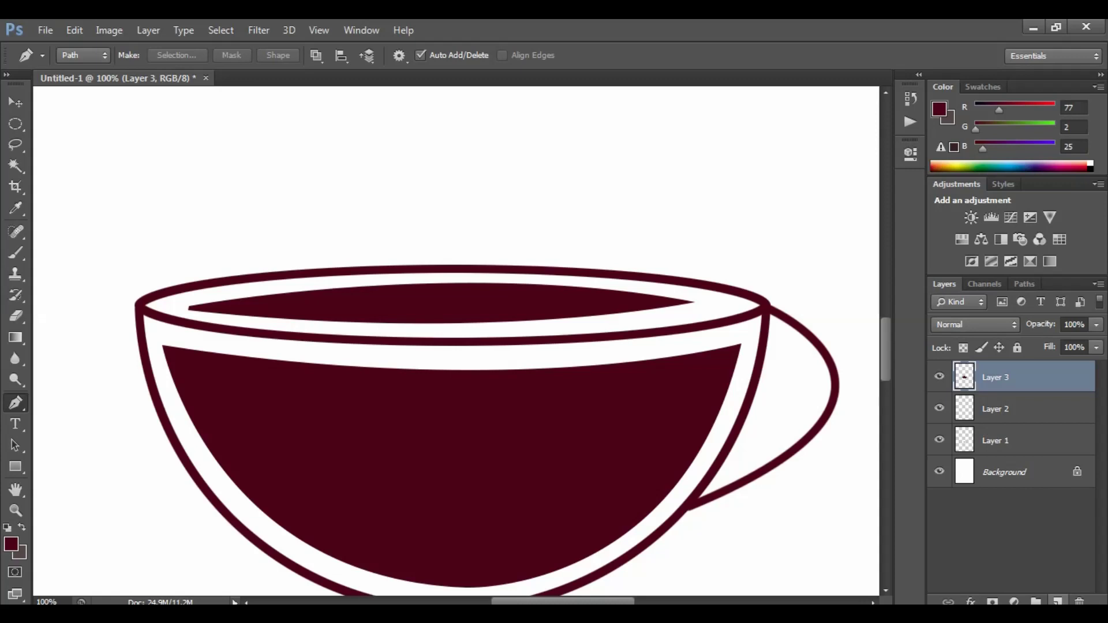
click(1057, 601)
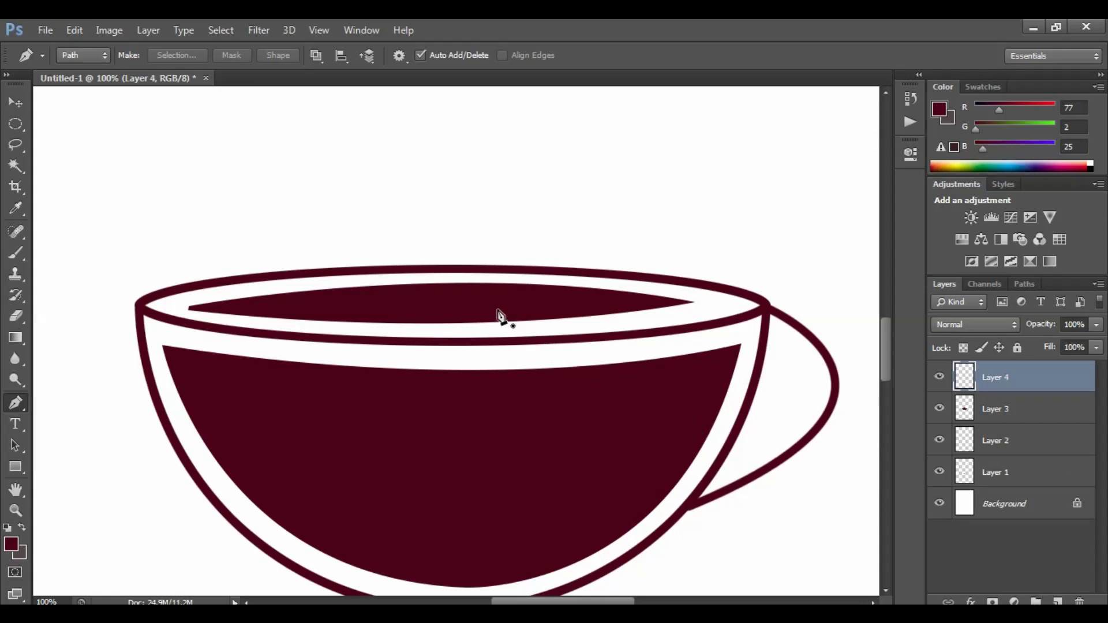
drag(497, 229, 499, 262)
key(ctrl+minus)
key(ctrl+minus)
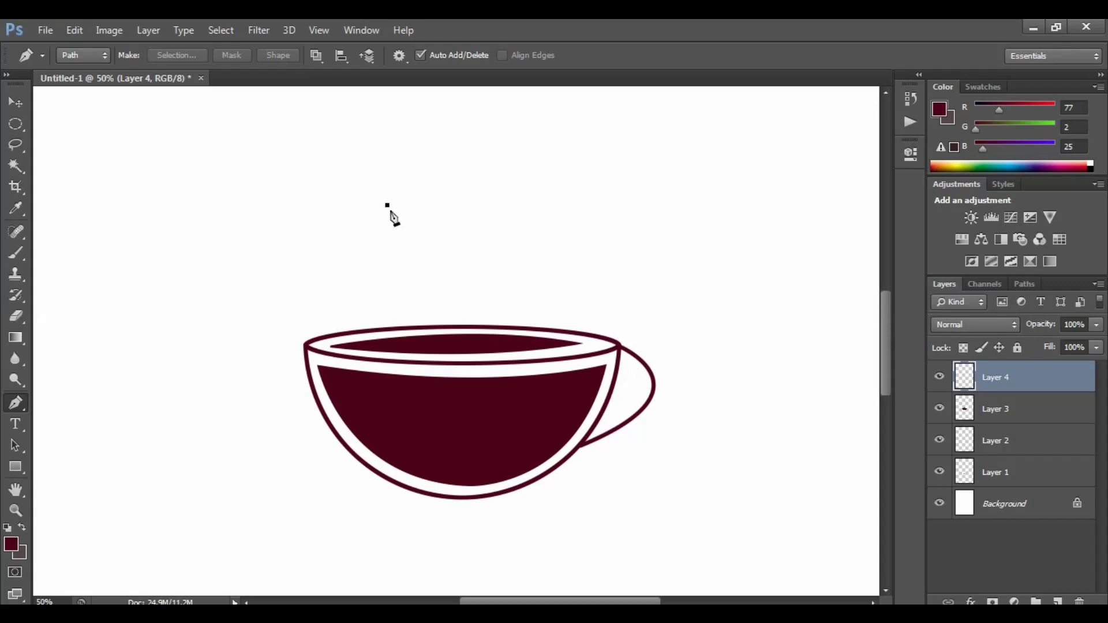
click(387, 206)
drag(428, 261, 480, 279)
click(440, 323)
drag(426, 327, 423, 329)
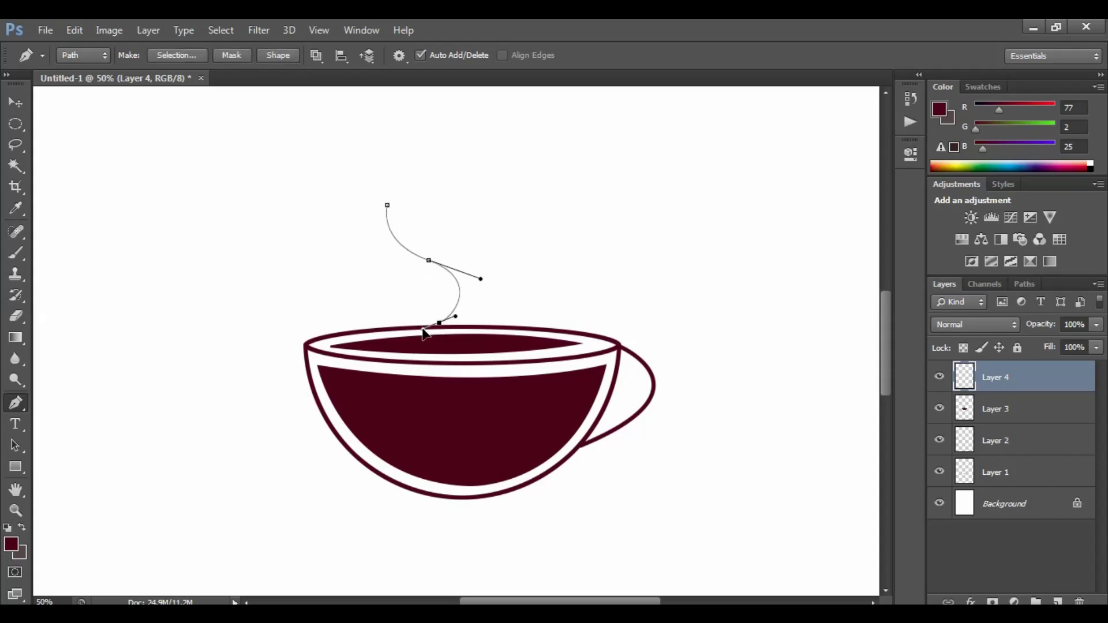
alt+click(440, 323)
Try stroking the steam path with the Brush and Simulate Pressure, and undo that stroke.
right_click(434, 240)
click(503, 347)
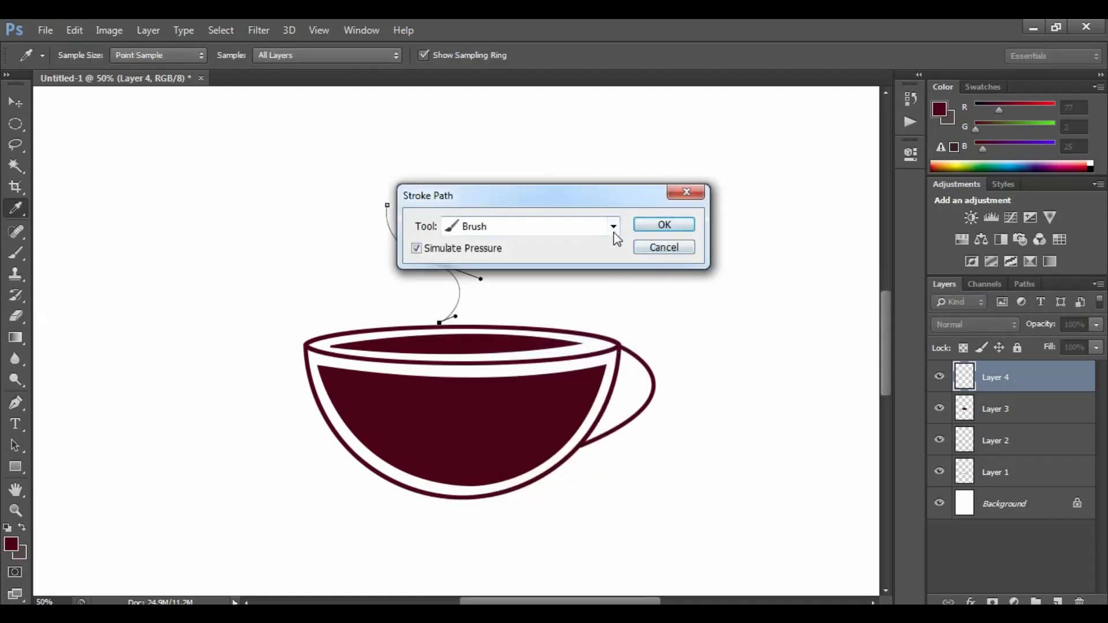
click(658, 228)
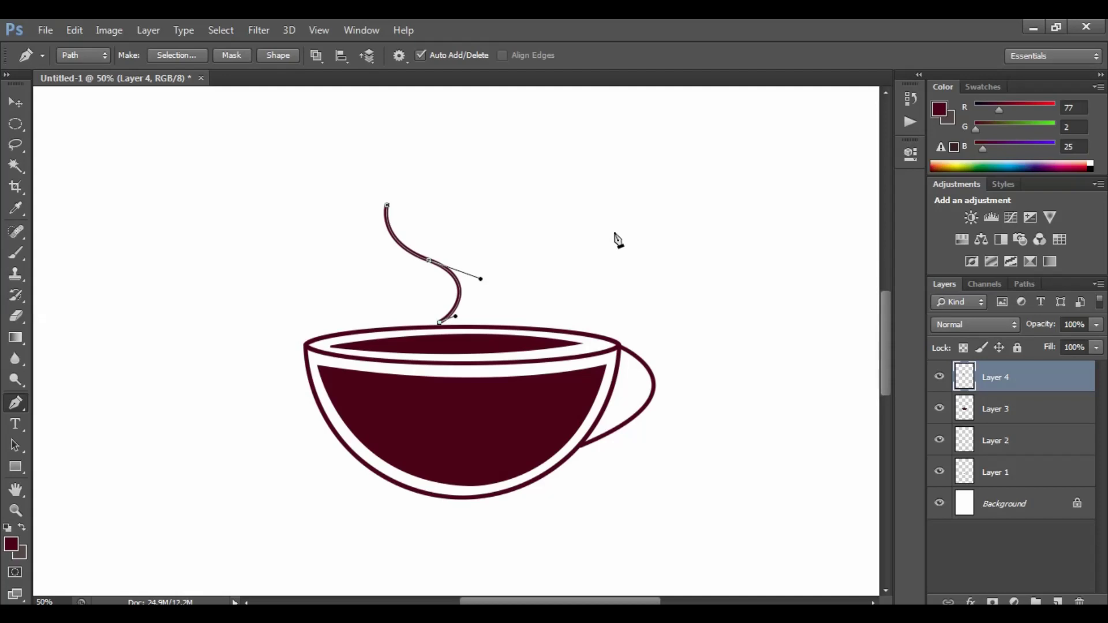
key(ctrl+plus)
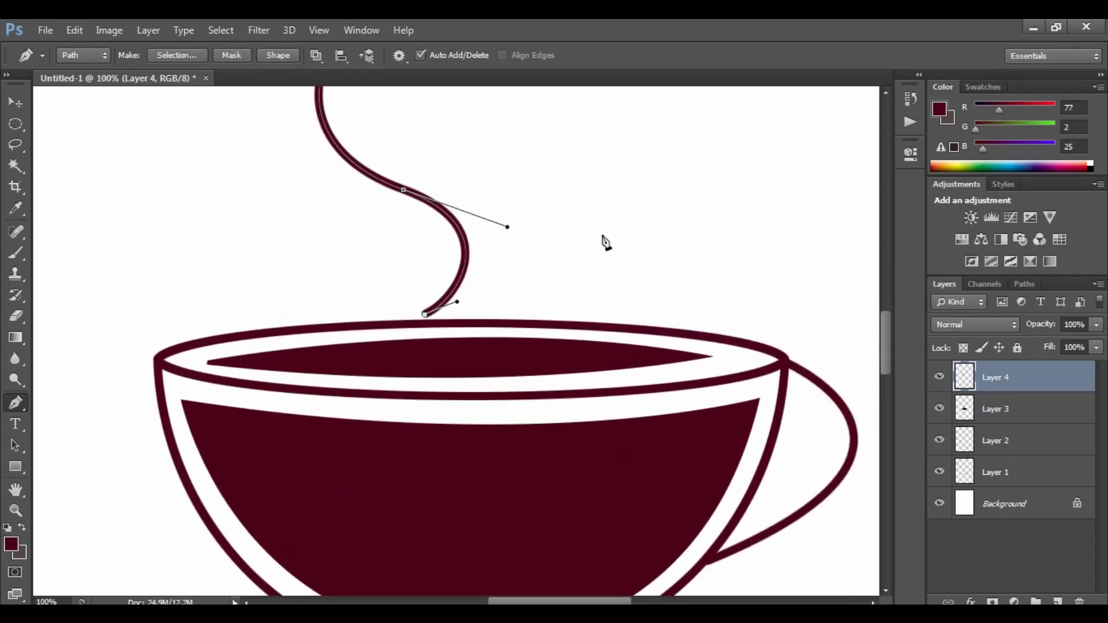
drag(549, 206, 568, 272)
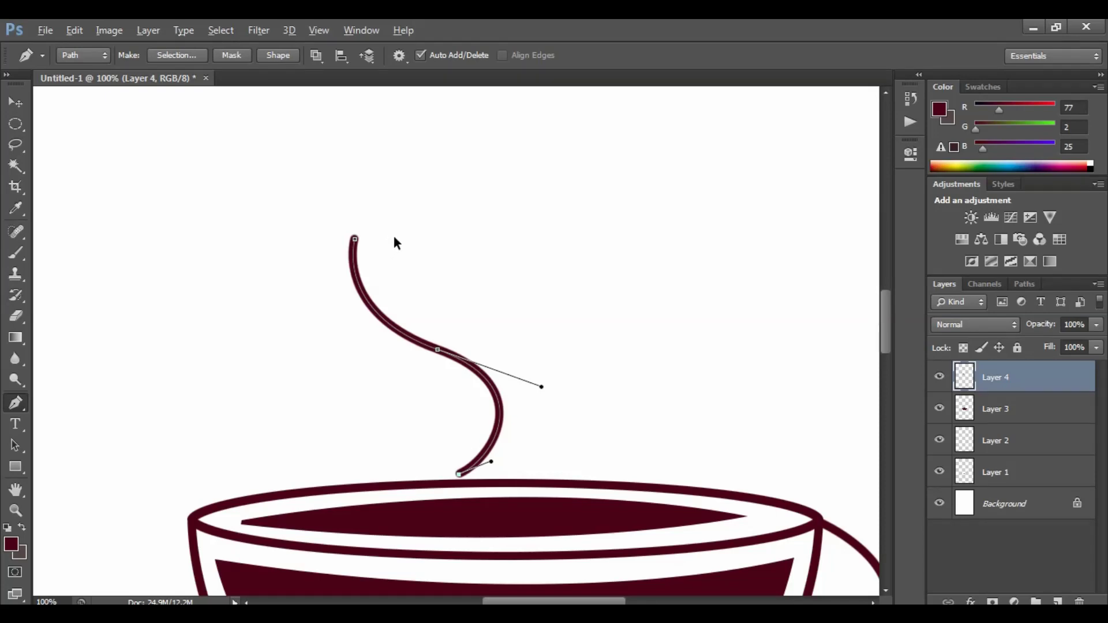
key(ctrl+z)
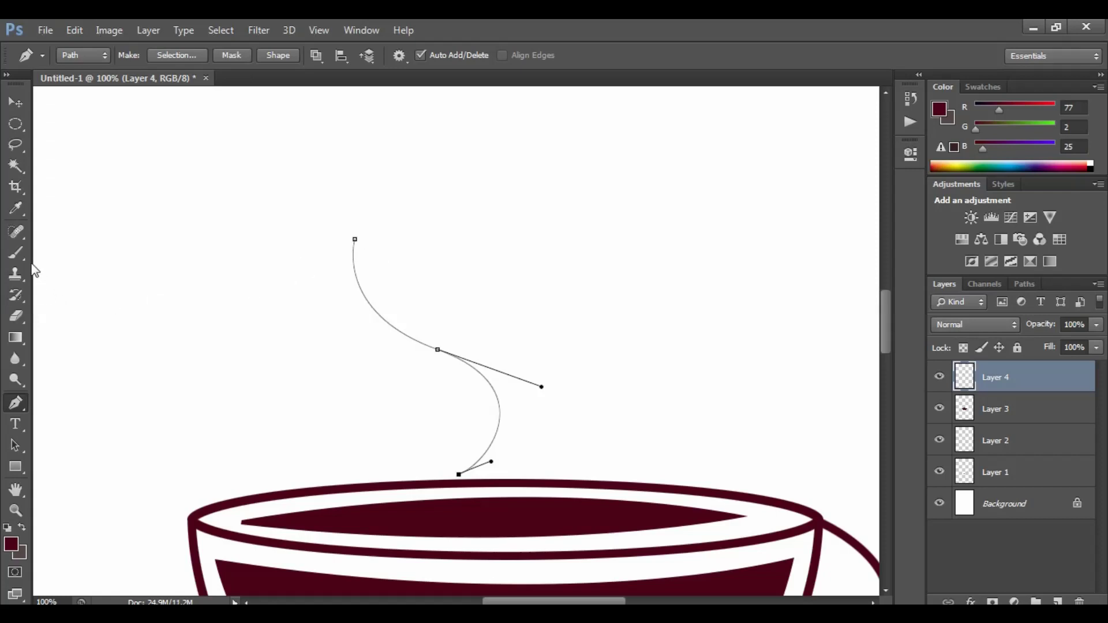
Enable Shape Dynamics for the Brush tool with size control on Pen Pressure, and close the brush settings.
click(17, 254)
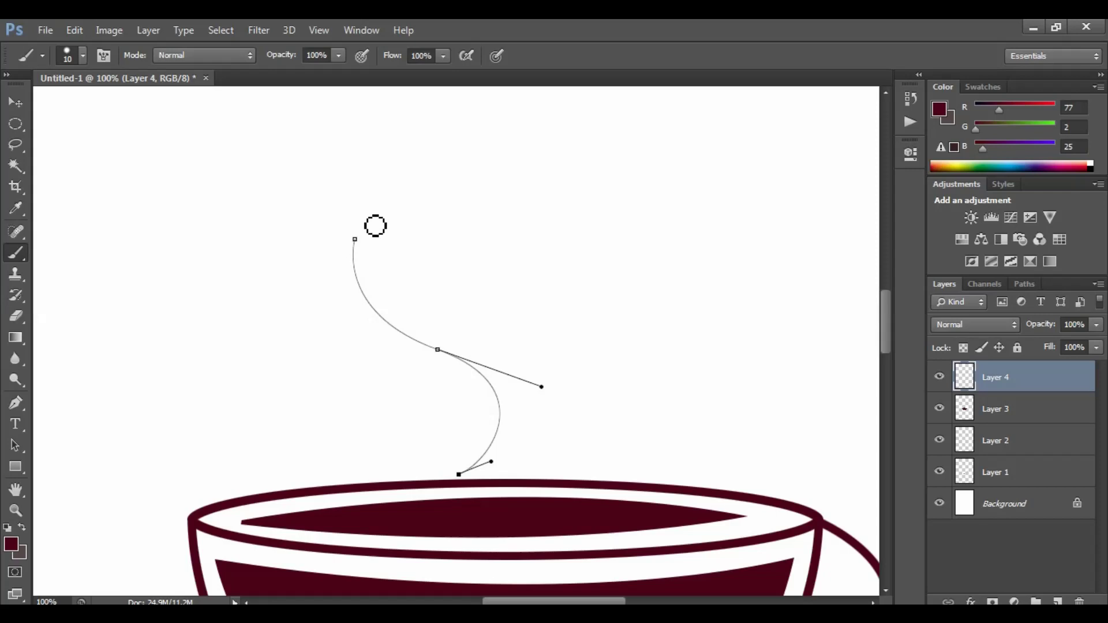
click(362, 32)
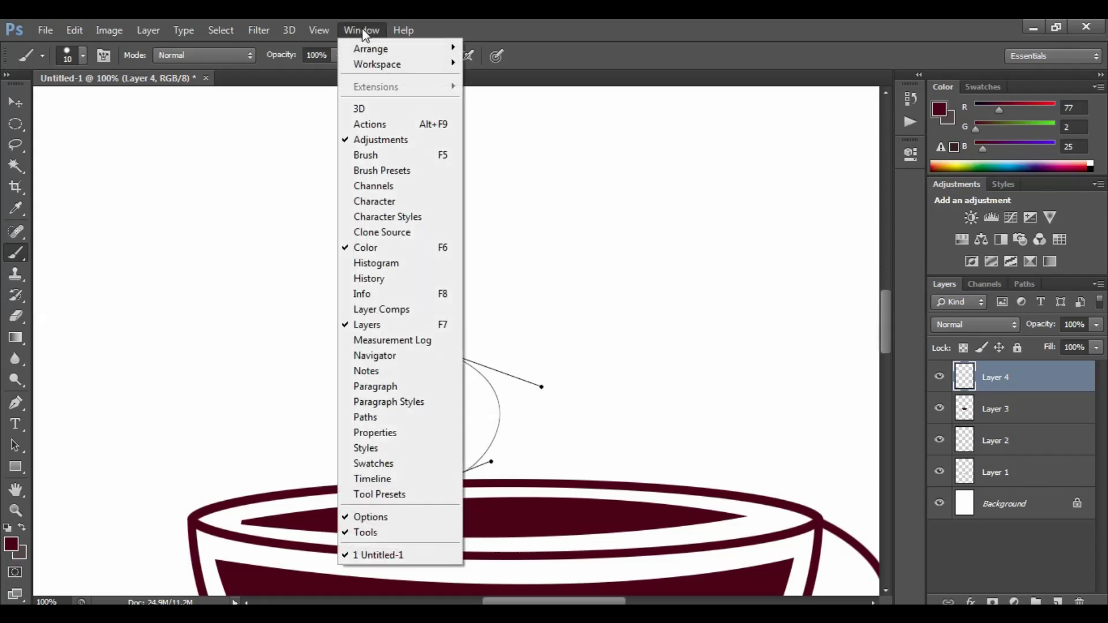
click(373, 160)
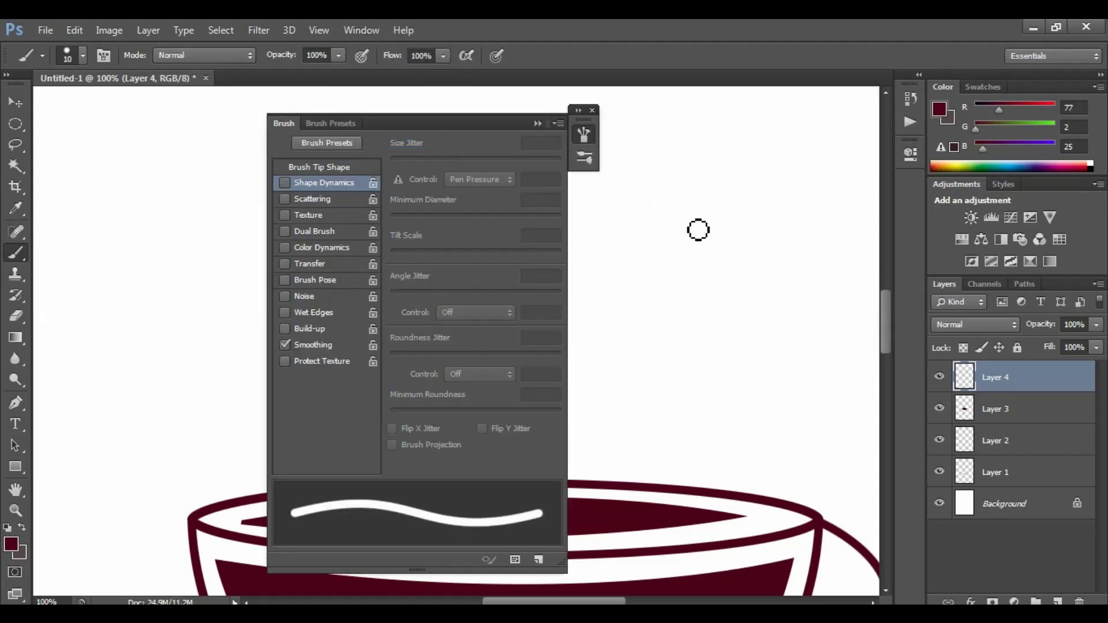
mouse_move(444, 120)
mouse_down()
mouse_move(682, 131)
mouse_move(750, 112)
mouse_up()
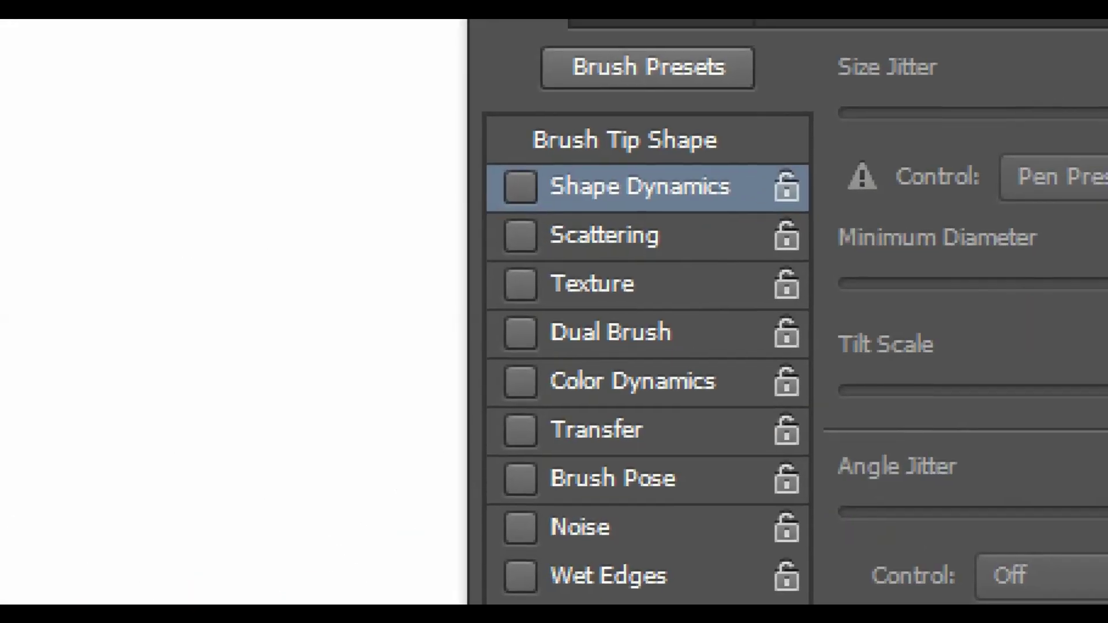
click(631, 185)
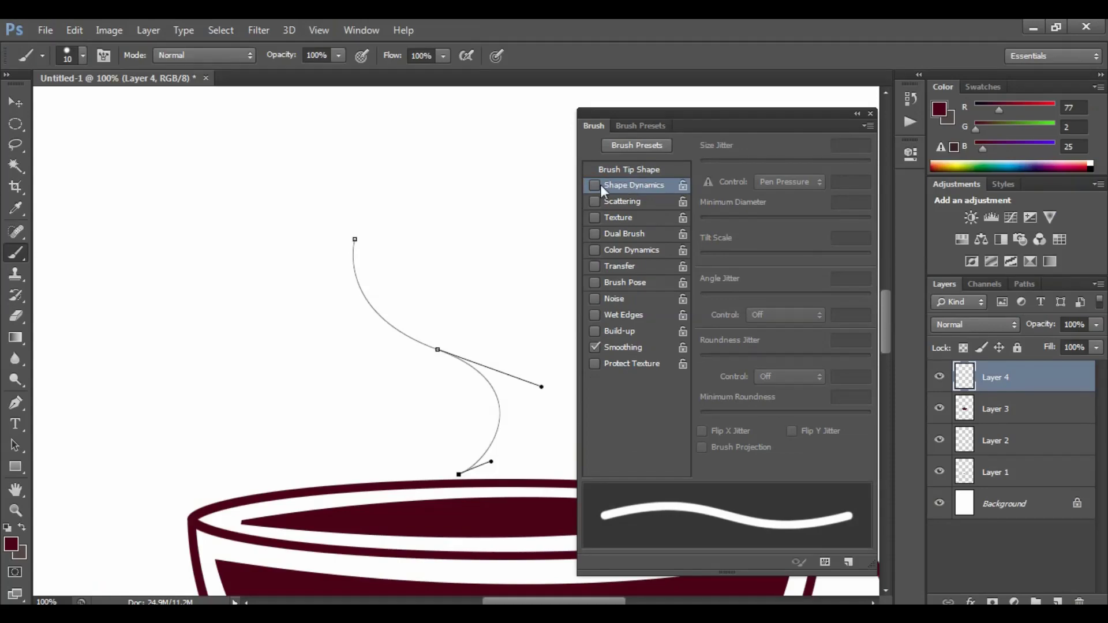
click(601, 186)
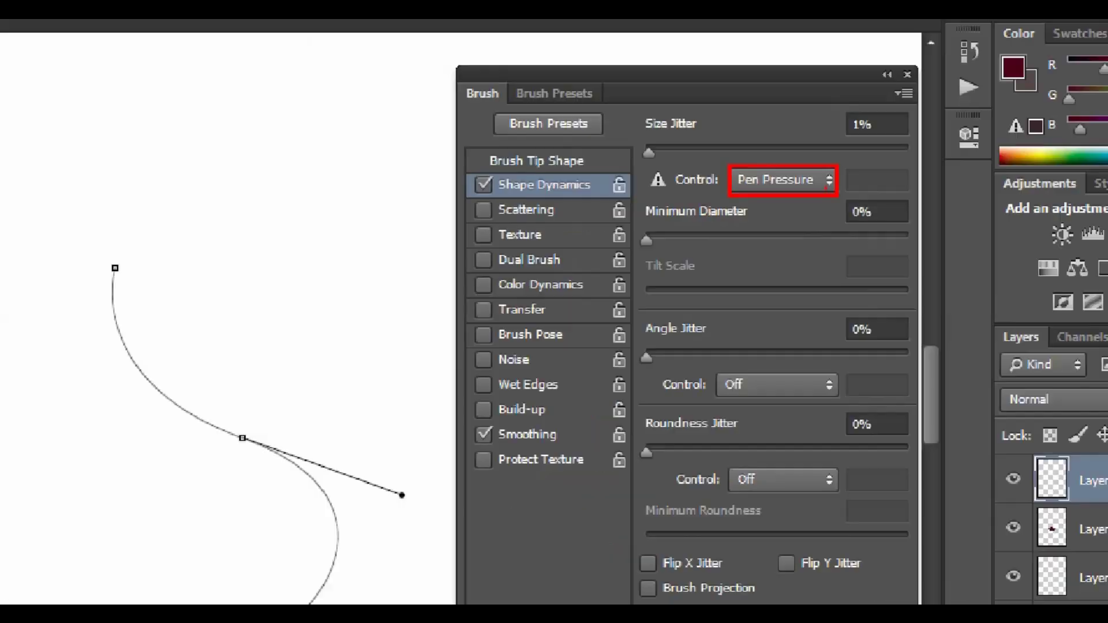
click(709, 173)
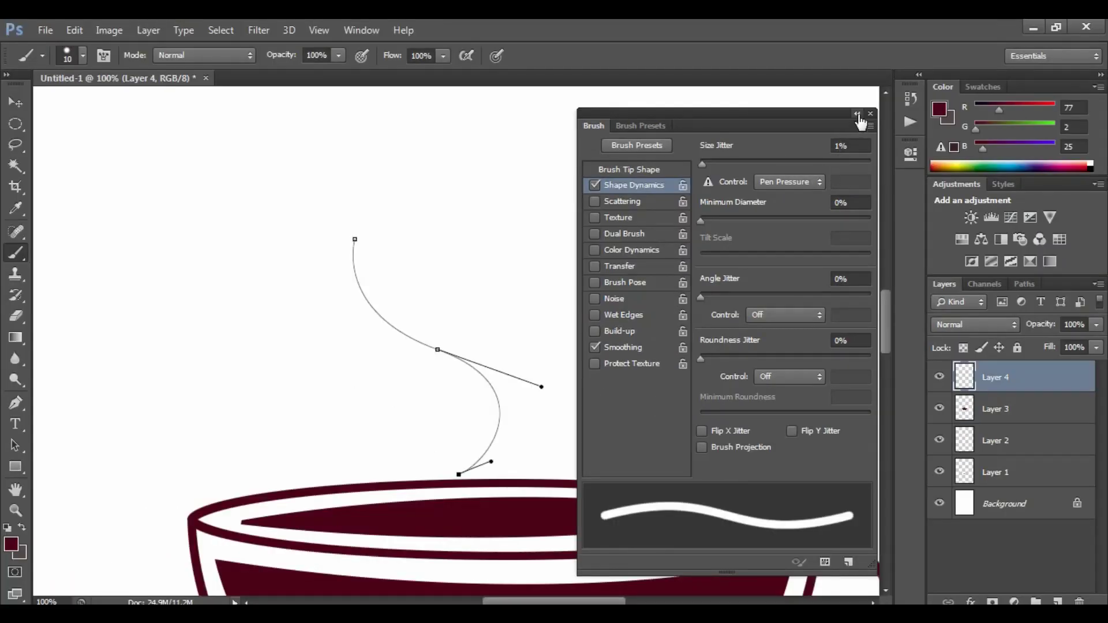
click(858, 116)
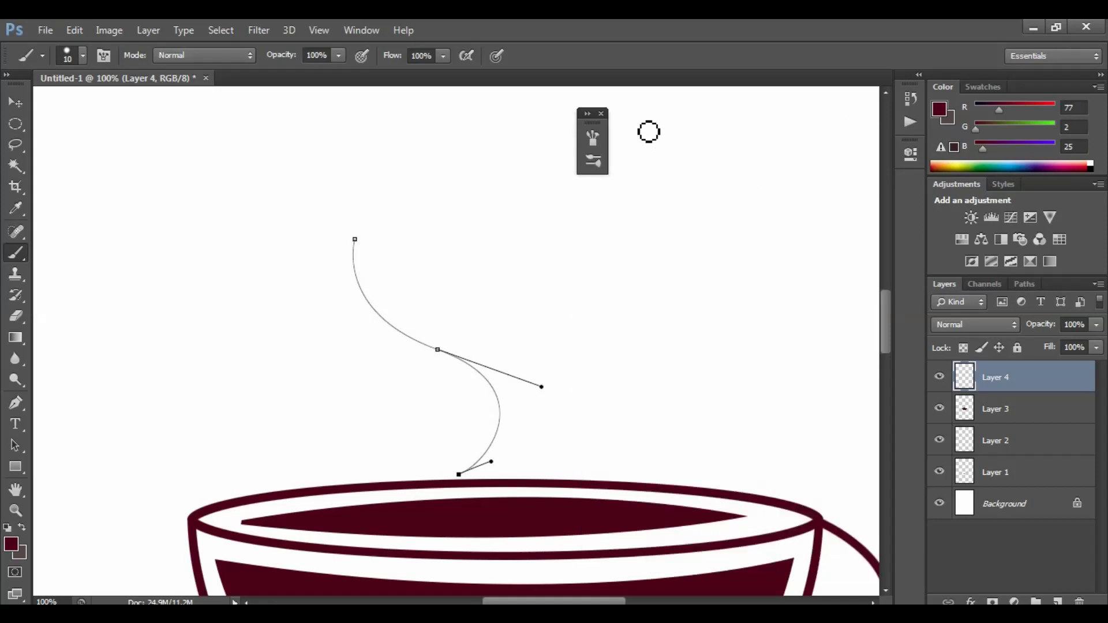
click(601, 114)
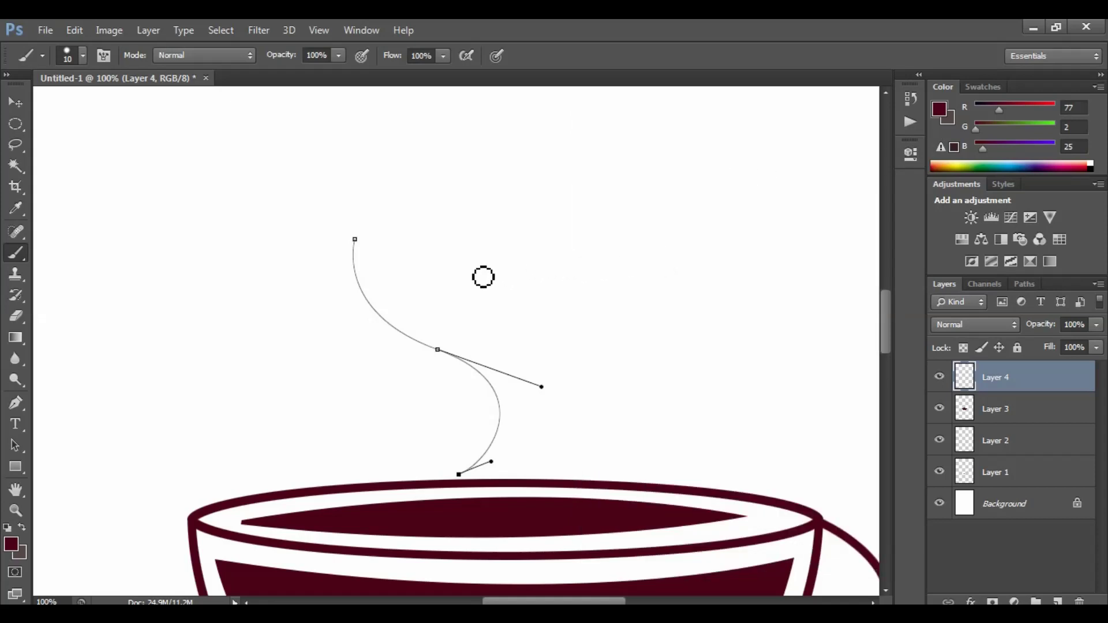
Stroke the S-shaped steam path using the Brush with Simulate Pressure enabled, and dismiss the path.
key(p)
right_click(398, 315)
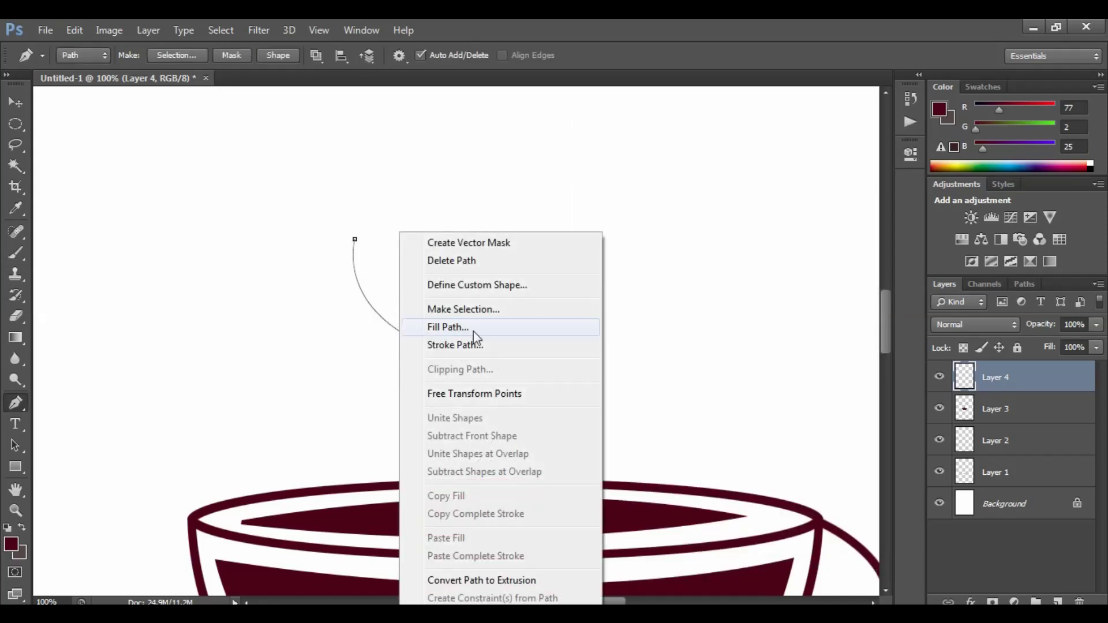
click(484, 347)
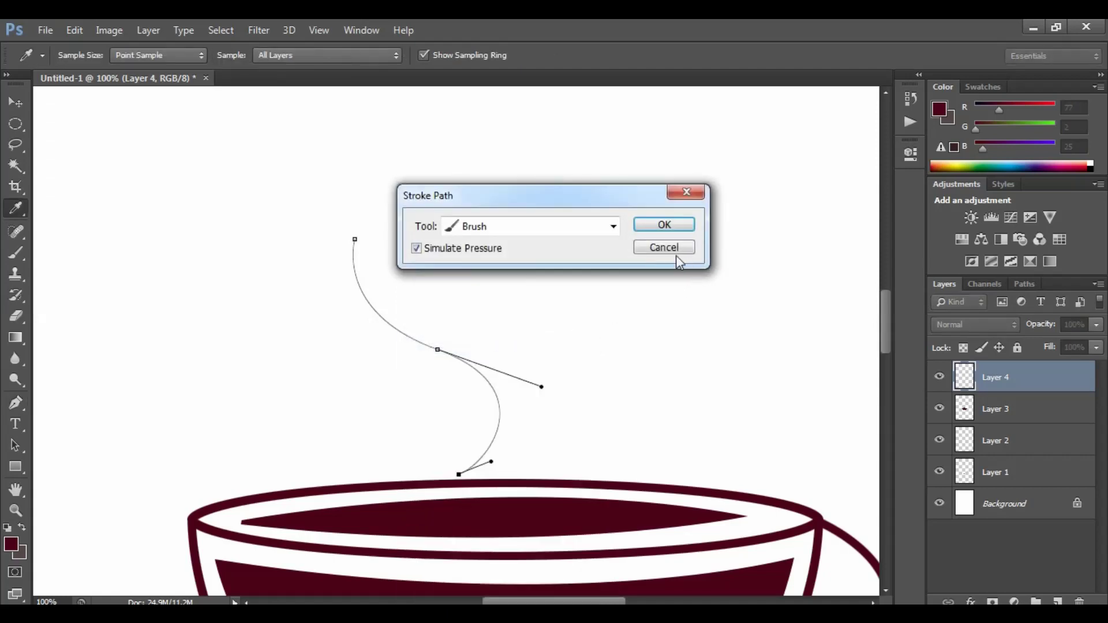
click(670, 226)
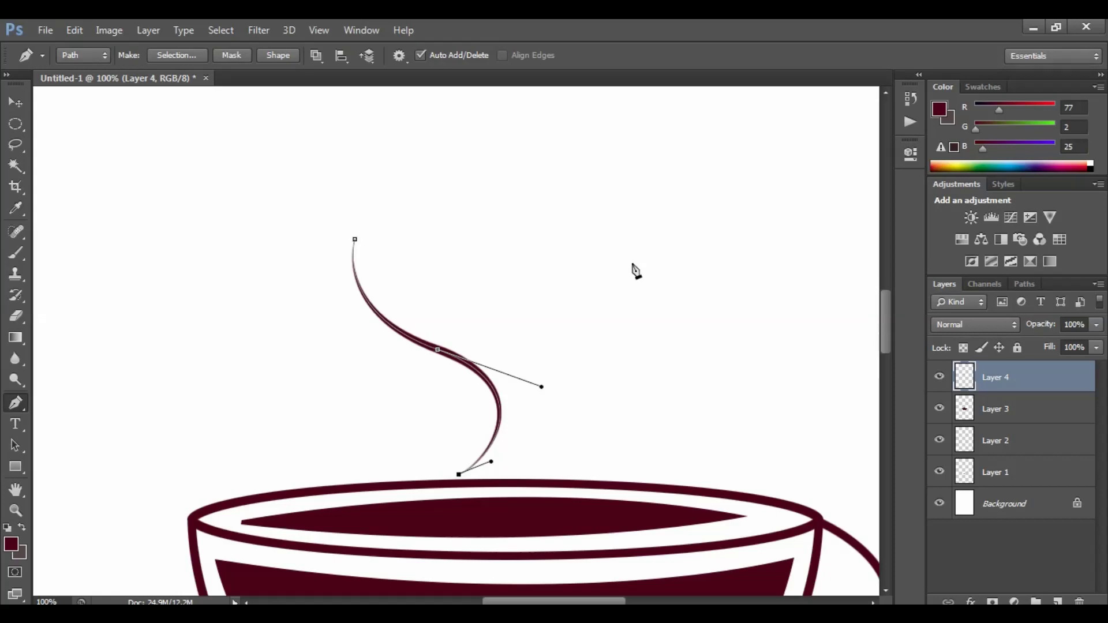
key(Return)
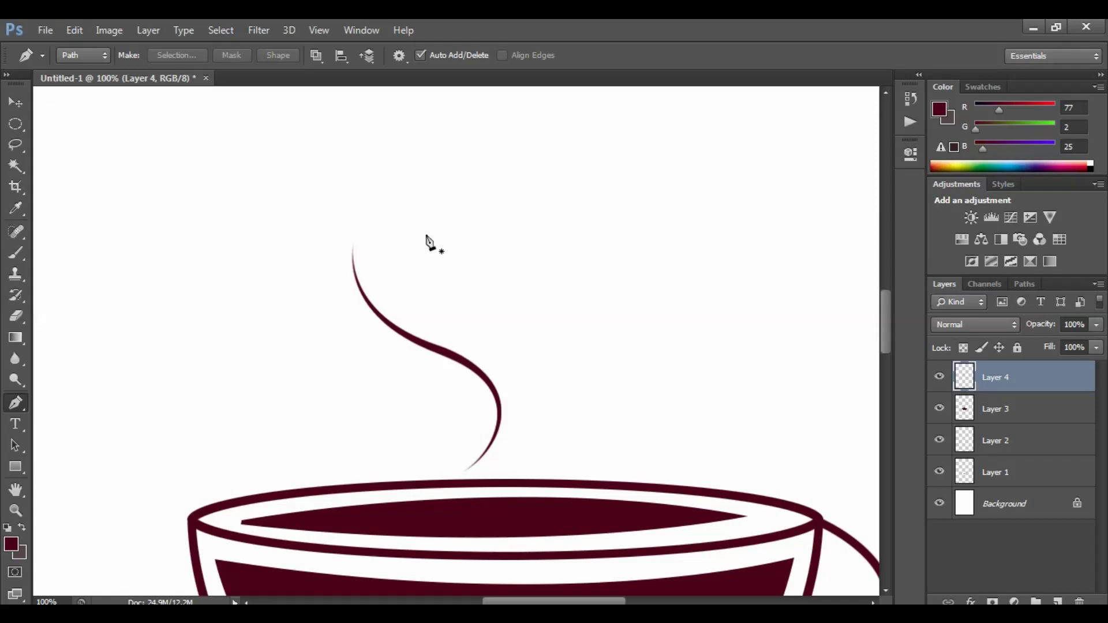
Duplicate the steam curve up beside the original and scale the copy proportionally to about 61.5%.
click(15, 102)
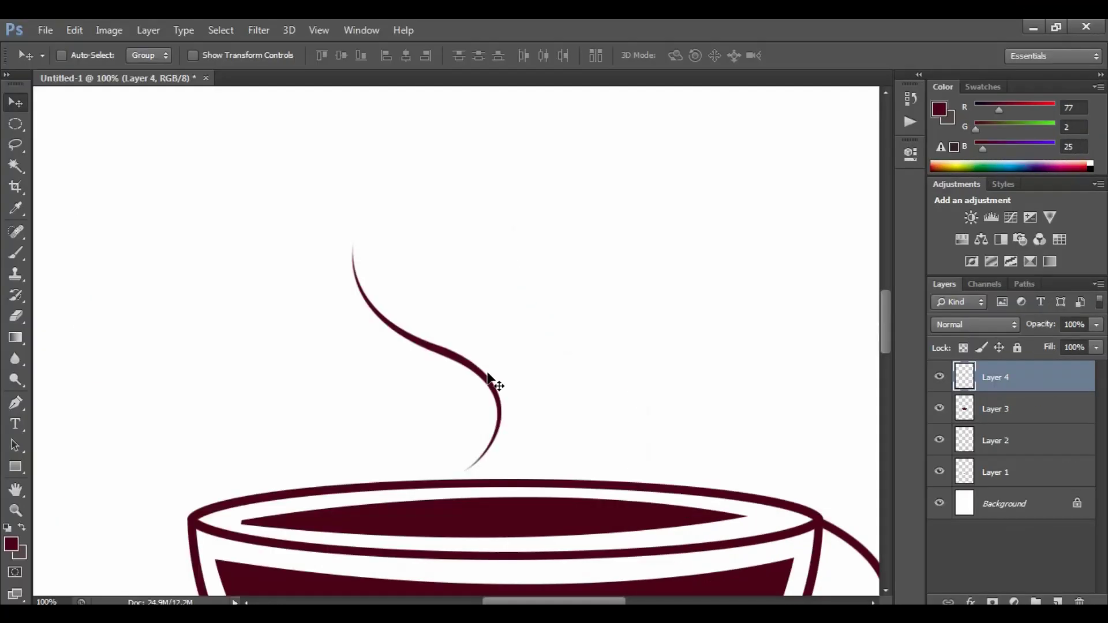
mouse_move(480, 368)
mouse_down()
mouse_move(506, 328)
mouse_move(532, 314)
mouse_up()
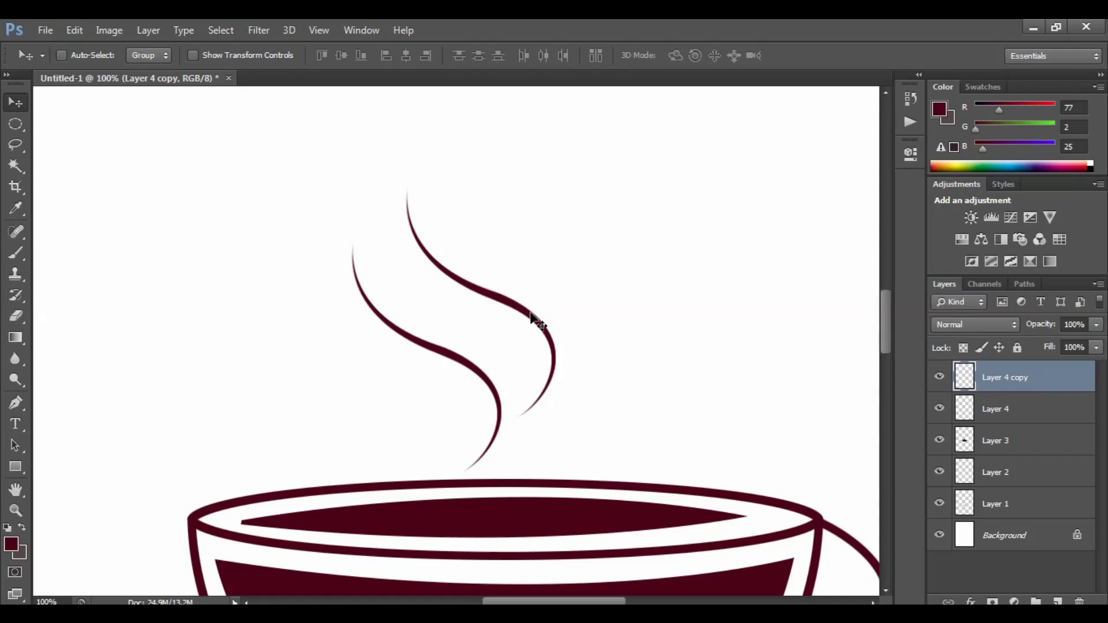
key(ctrl+t)
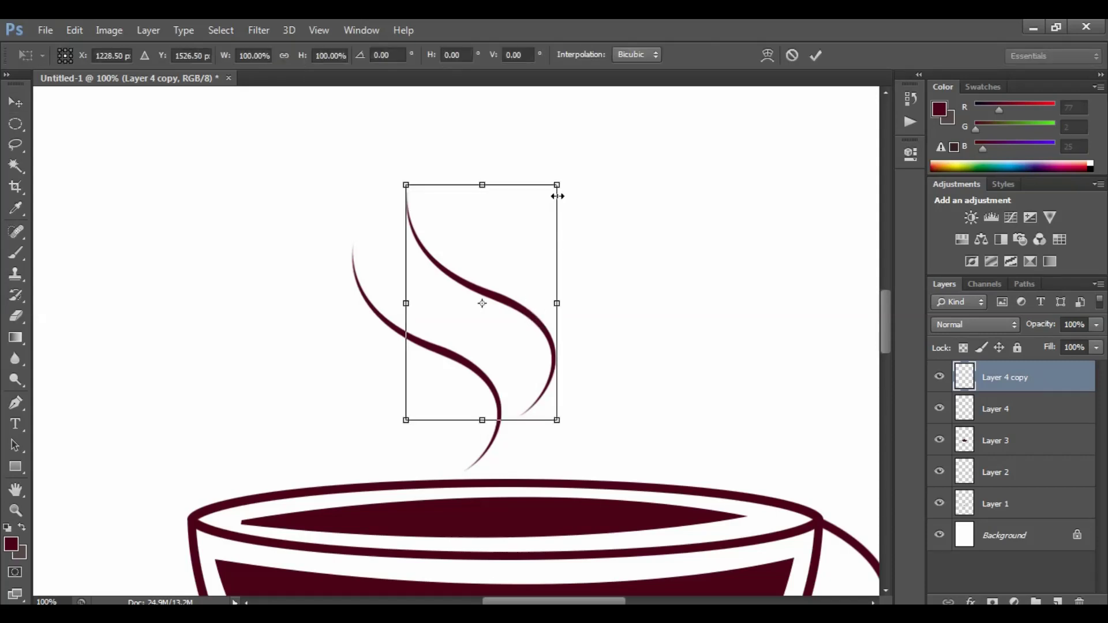
drag(546, 203, 530, 234)
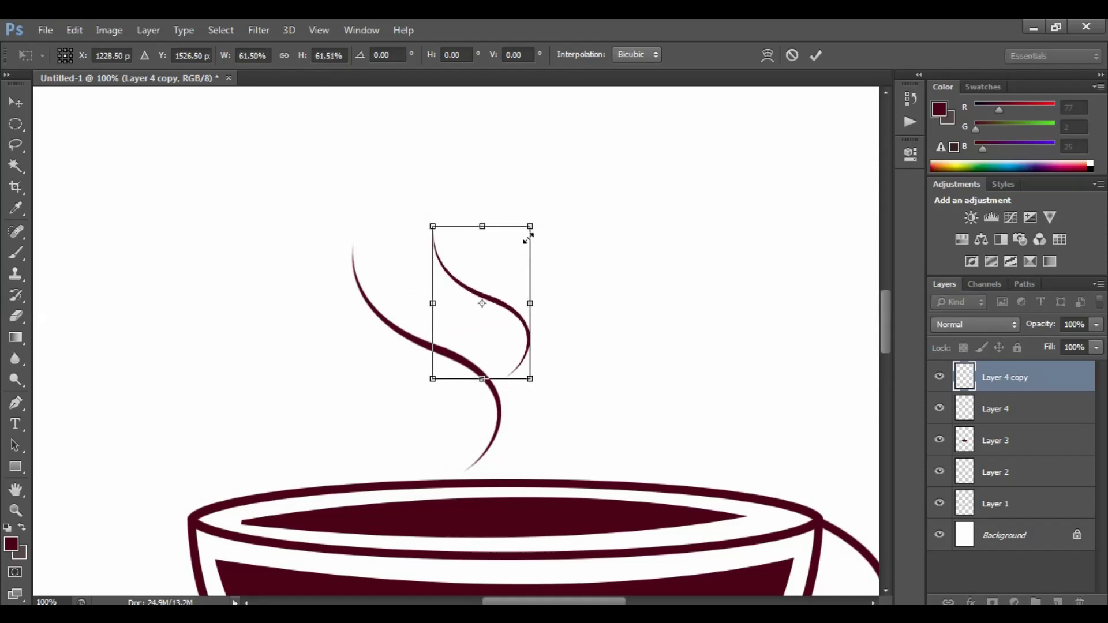
key(Return)
Move the small steam curve beside the lower bend of the large one, and place a duplicate of it along the upper bend.
drag(503, 308, 462, 398)
drag(455, 345, 416, 261)
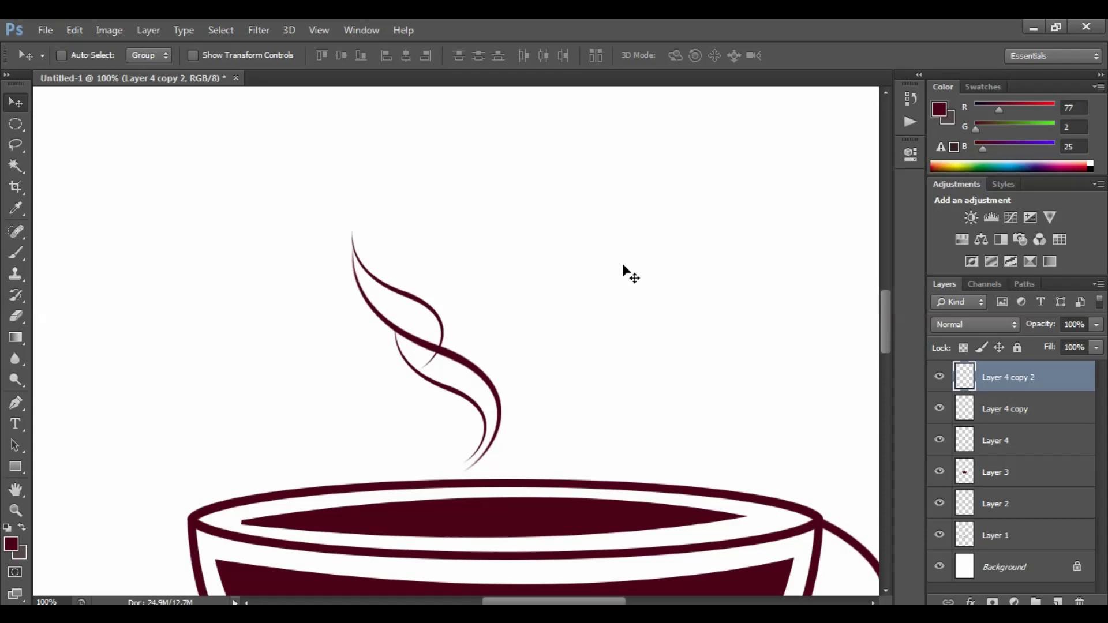
key(ctrl+minus)
key(ctrl+minus)
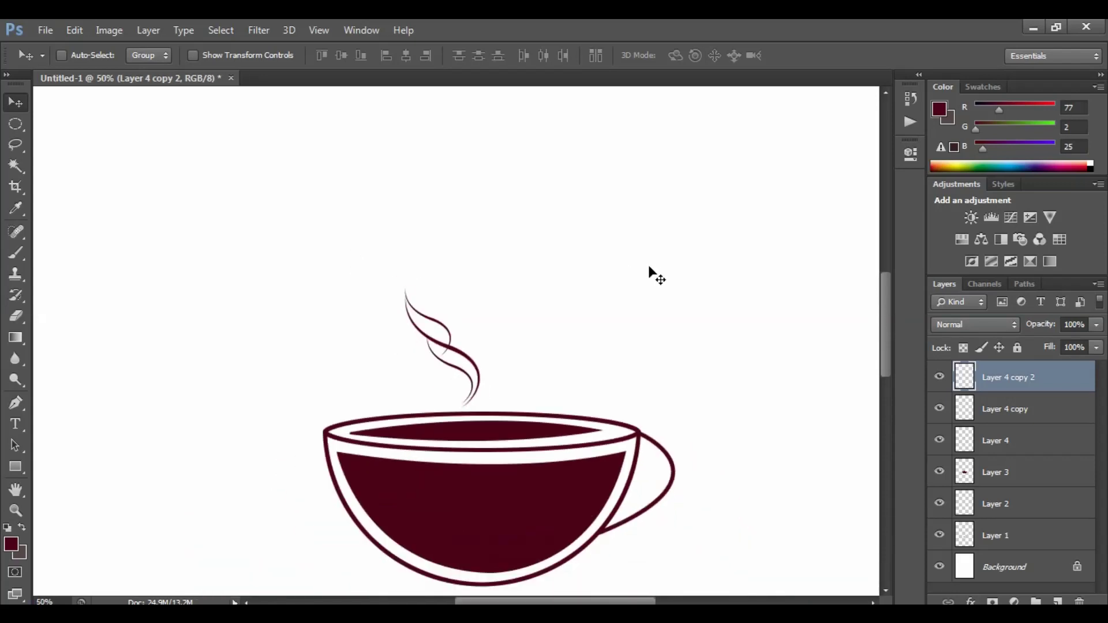
Add a new layer and draw a straight horizontal Pen path just beneath the cup, about half the cup's width.
scroll(549, 425, down, 5)
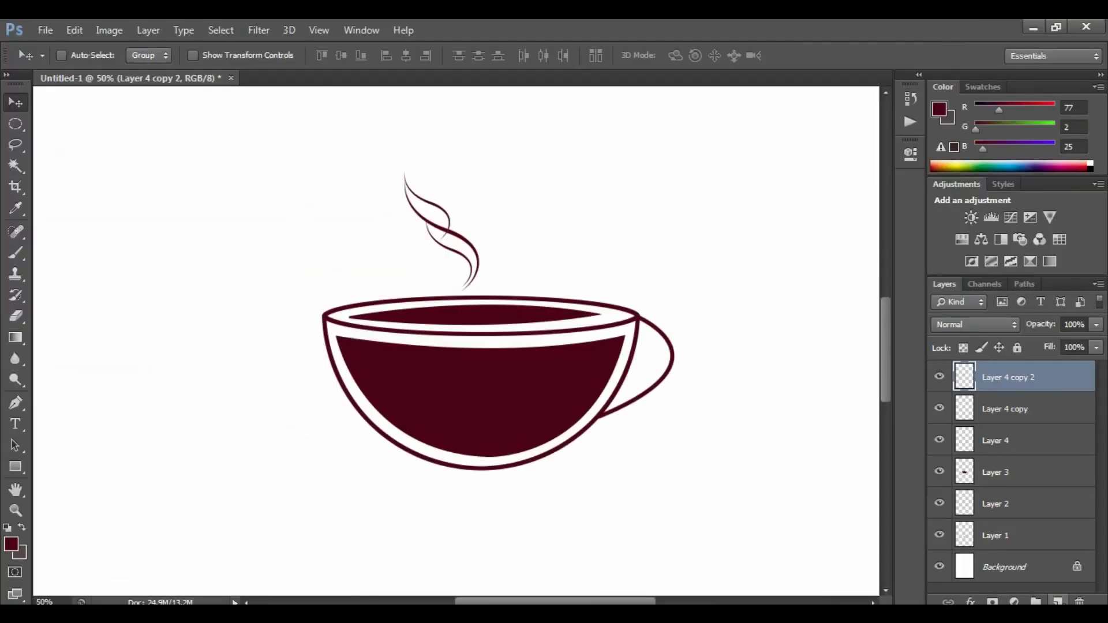
click(1002, 585)
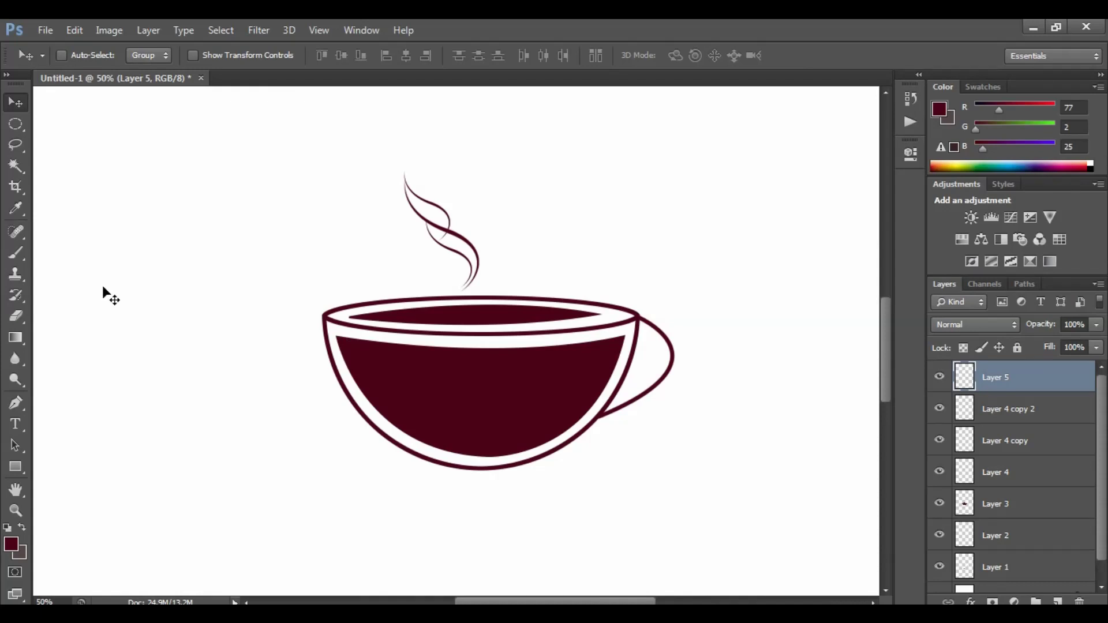
click(16, 403)
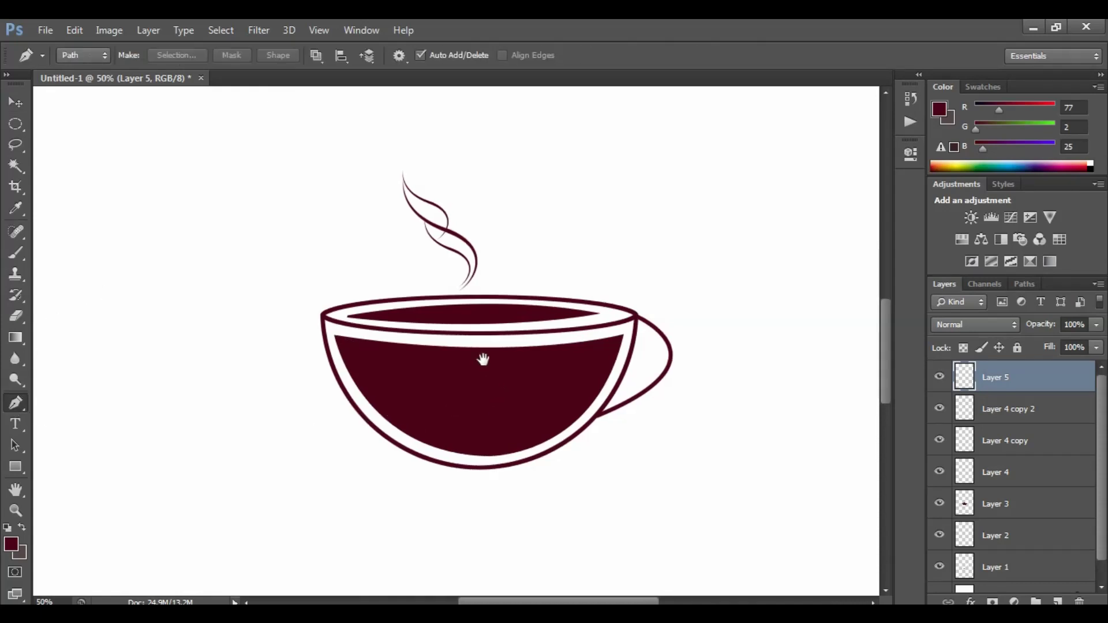
drag(508, 387, 441, 272)
click(352, 368)
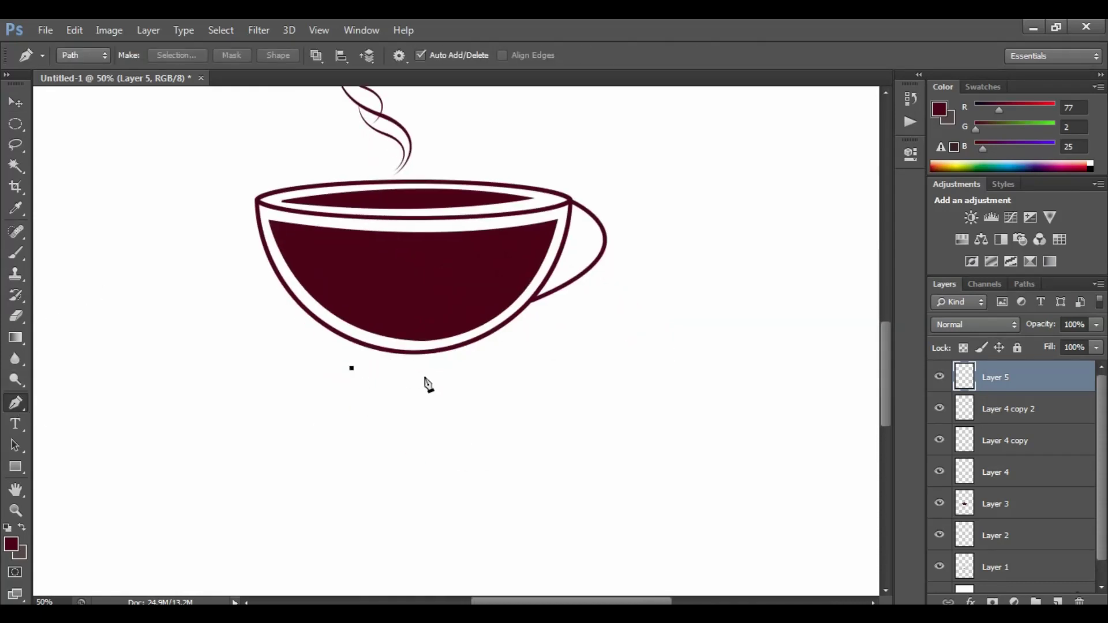
click(539, 368)
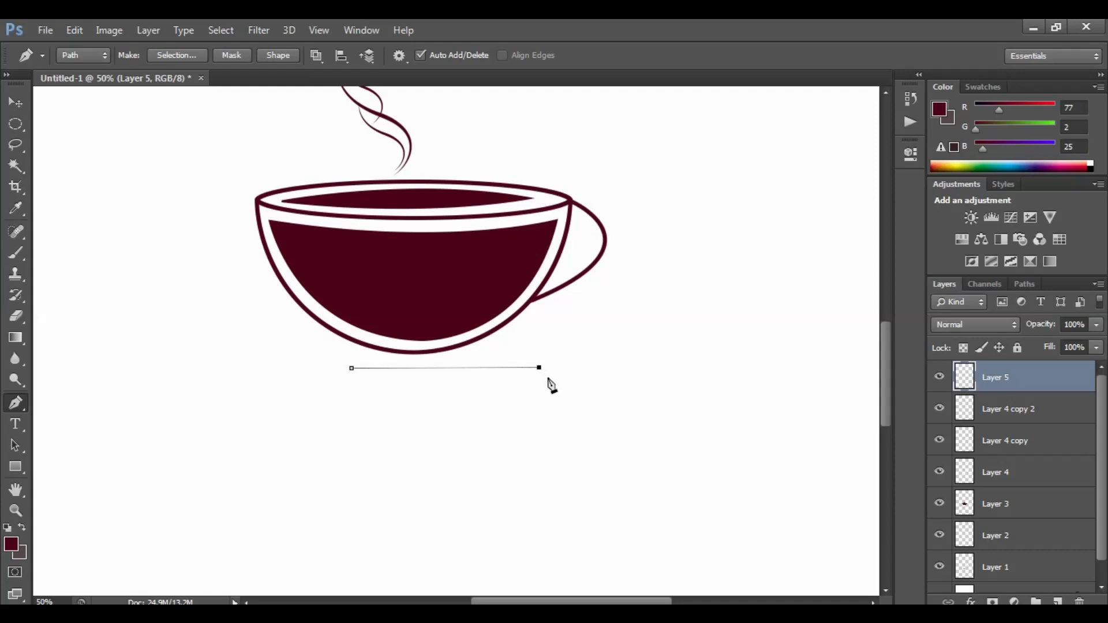
Enlarge the Brush tool's tip to suit a thick shadow stroke.
click(16, 252)
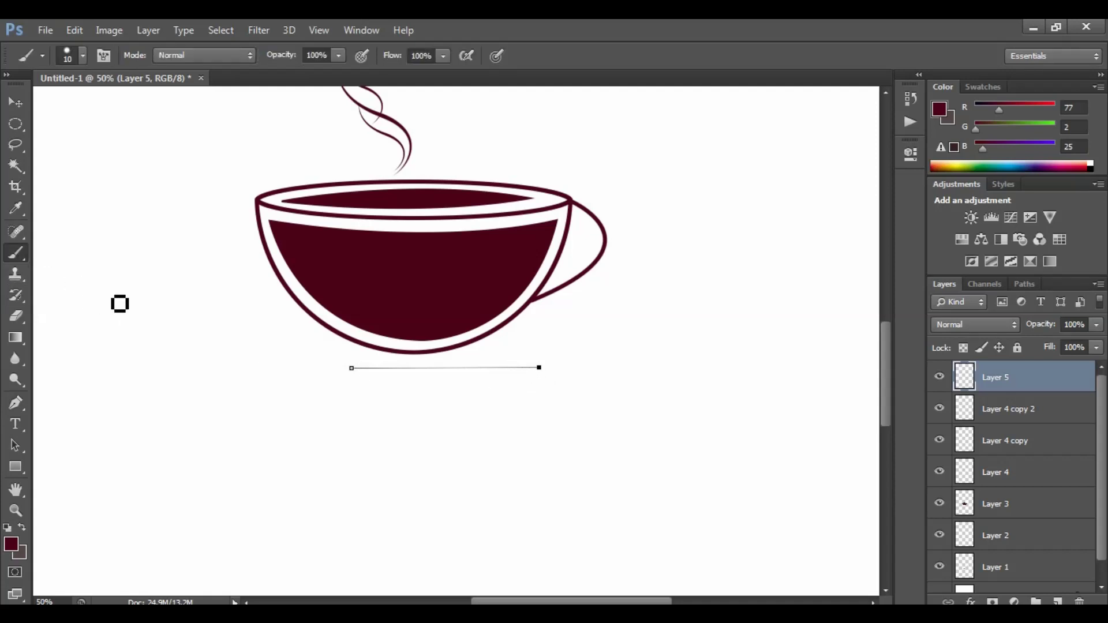
key(bracketright)
key(bracketright)
key(bracketright)
key(bracketright)
key(bracketright)
key(bracketright)
key(bracketright)
key(bracketright)
key(bracketleft)
key(bracketleft)
key(bracketleft)
key(bracketleft)
key(bracketleft)
key(bracketleft)
Stroke the straight path using the Brush with Simulate Pressure enabled, and centre the resulting tapered shape beneath the cup.
click(15, 403)
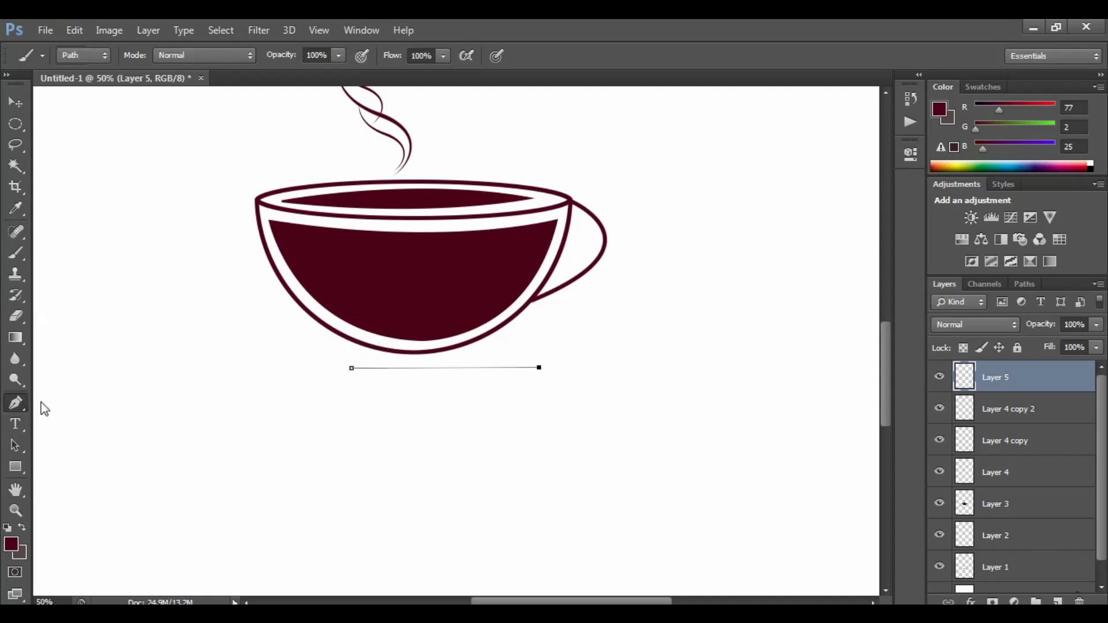
right_click(403, 376)
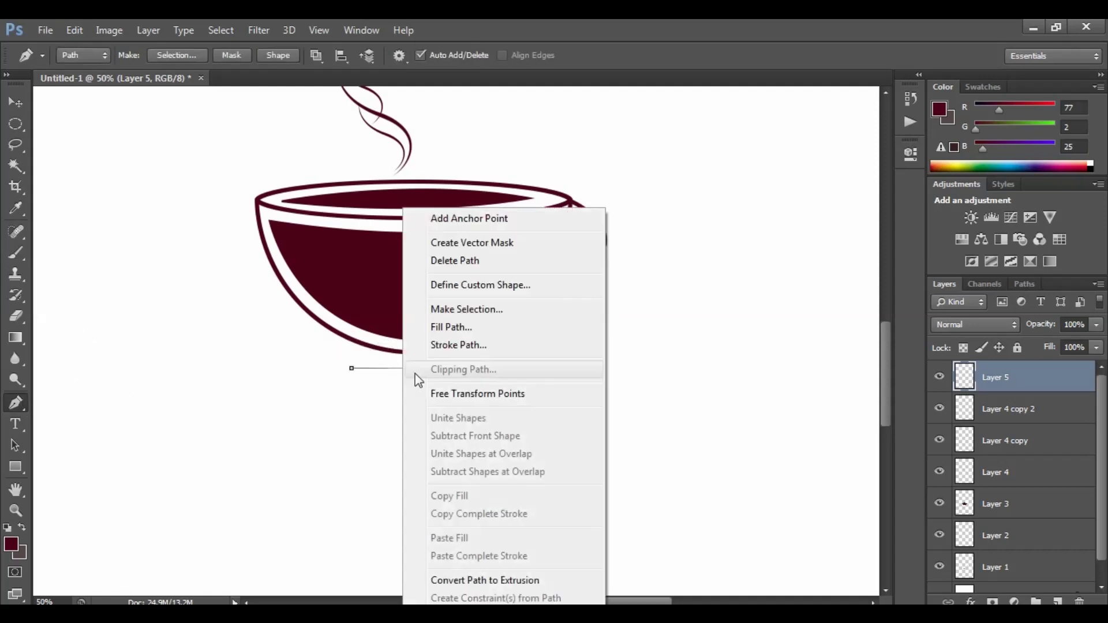
click(482, 352)
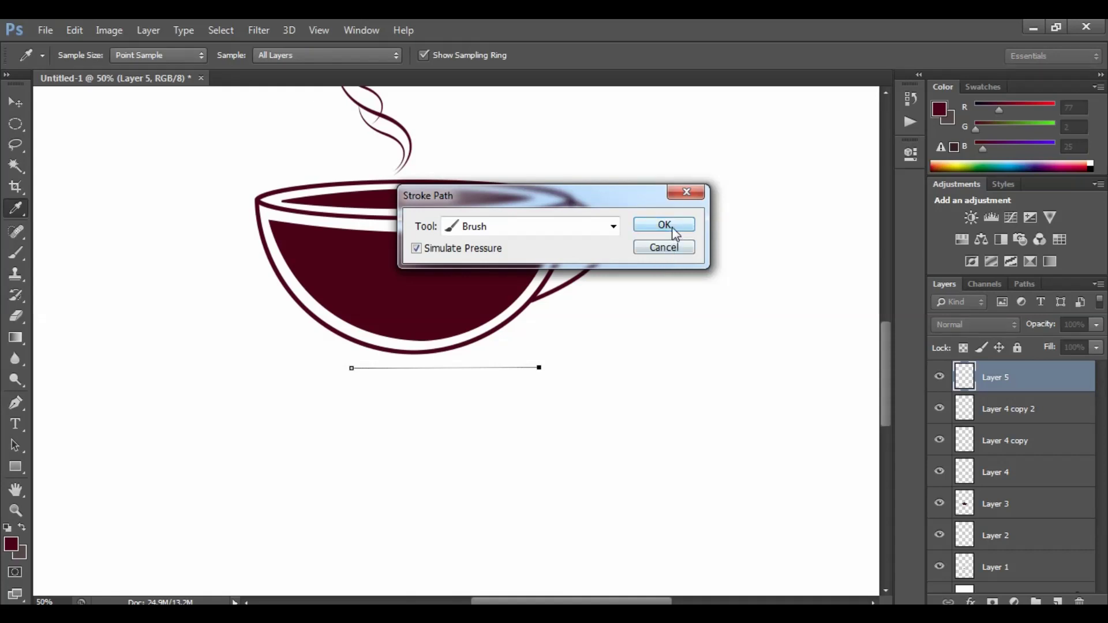
click(665, 226)
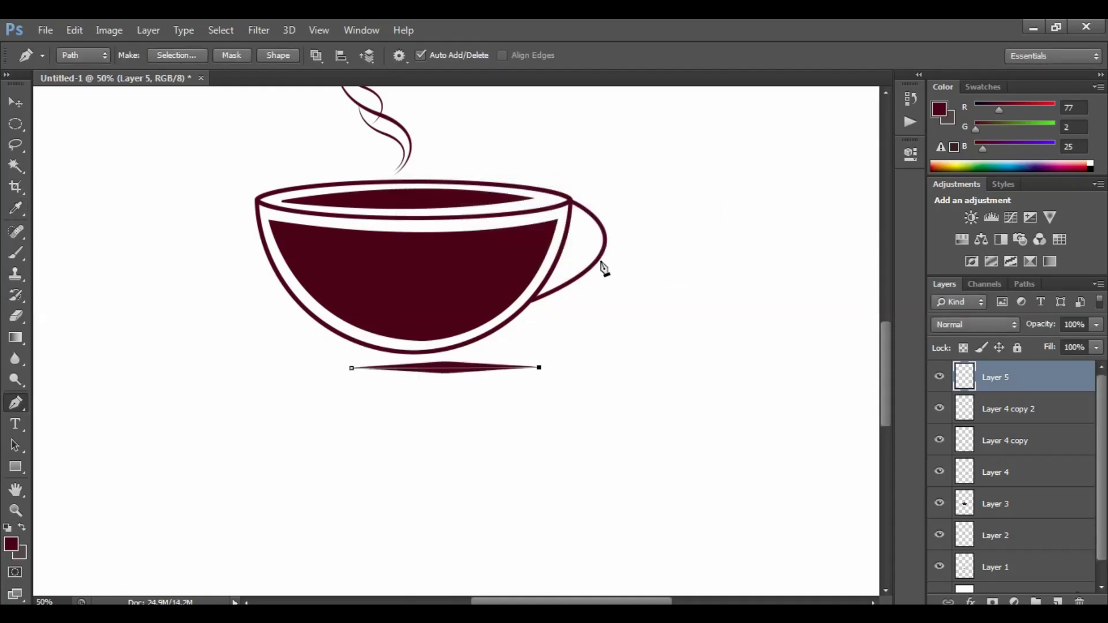
key(Escape)
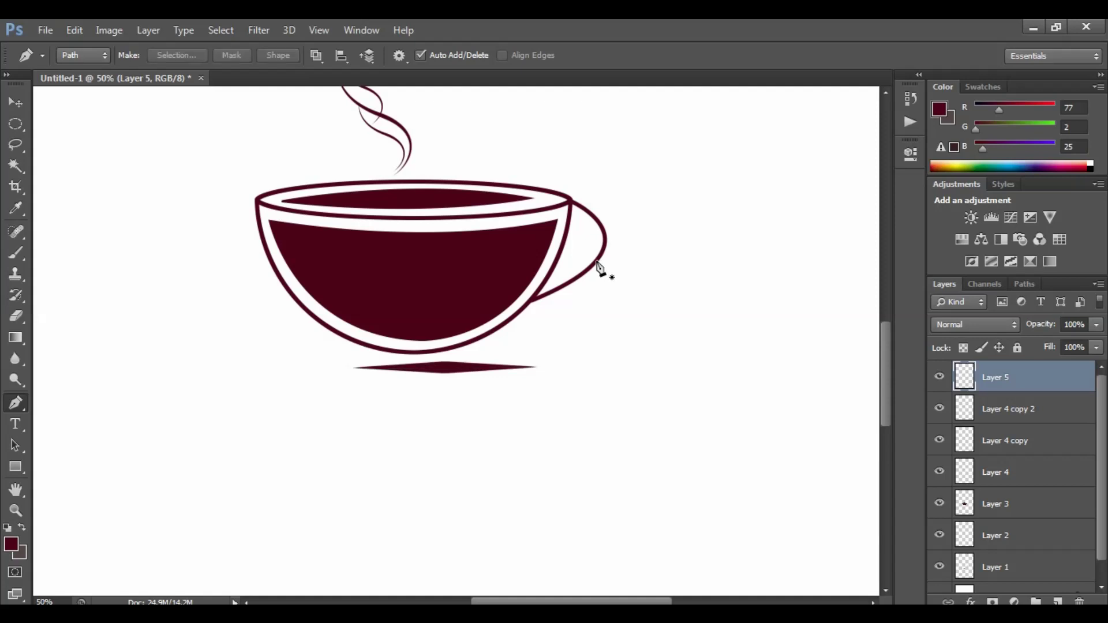
click(18, 108)
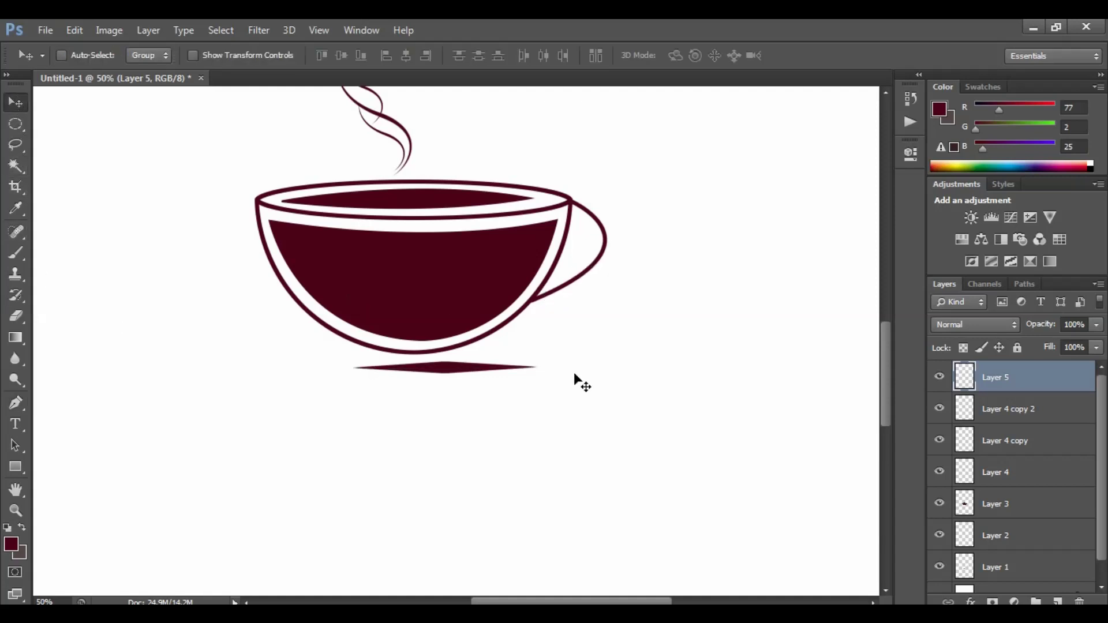
drag(513, 376, 482, 378)
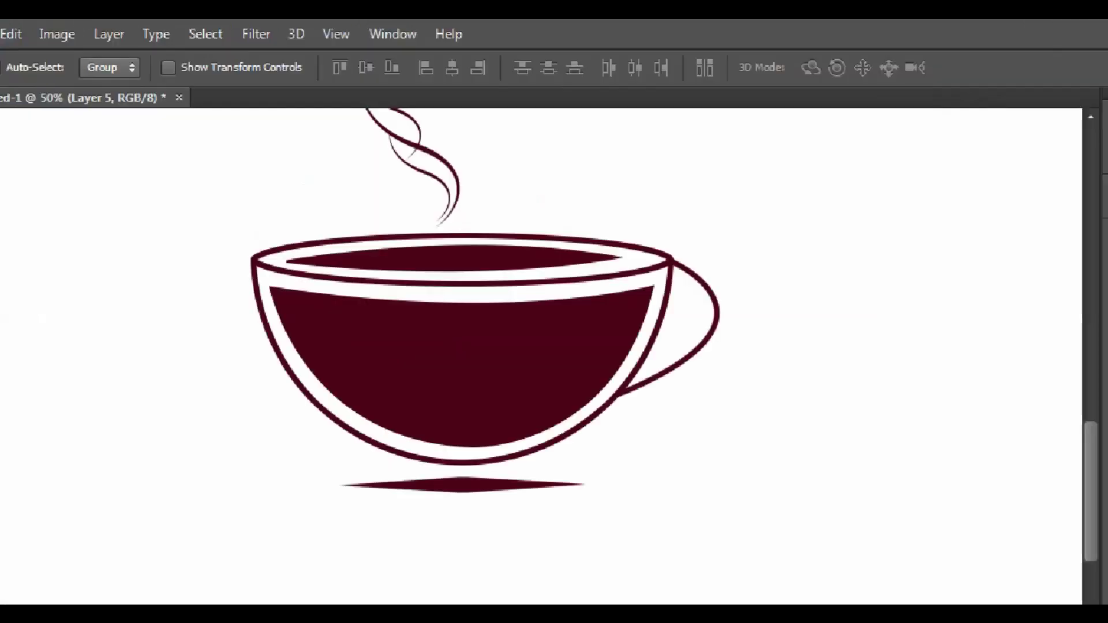
Apply a Gaussian Blur with a 15.5-pixel radius to the tapered shape beneath the cup.
click(262, 29)
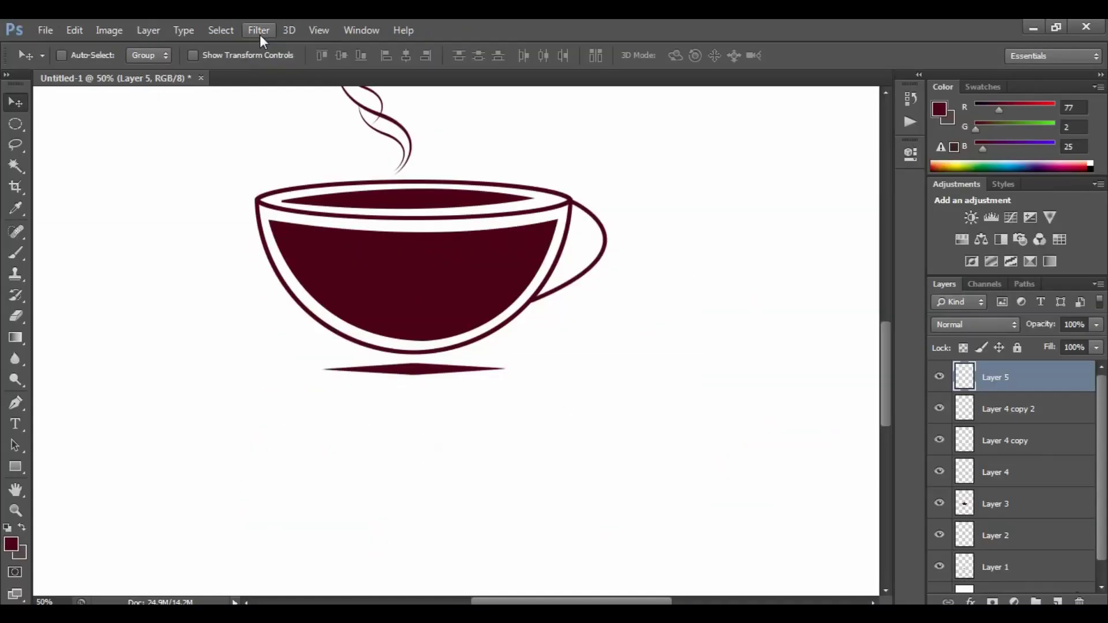
click(260, 32)
mouse_move(293, 197)
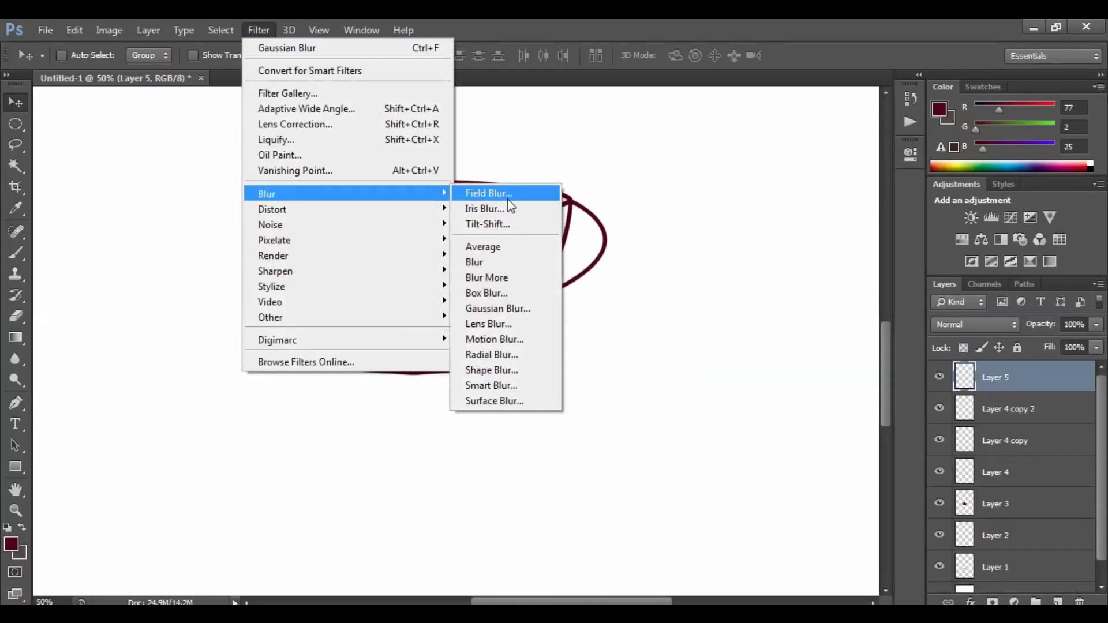
click(507, 309)
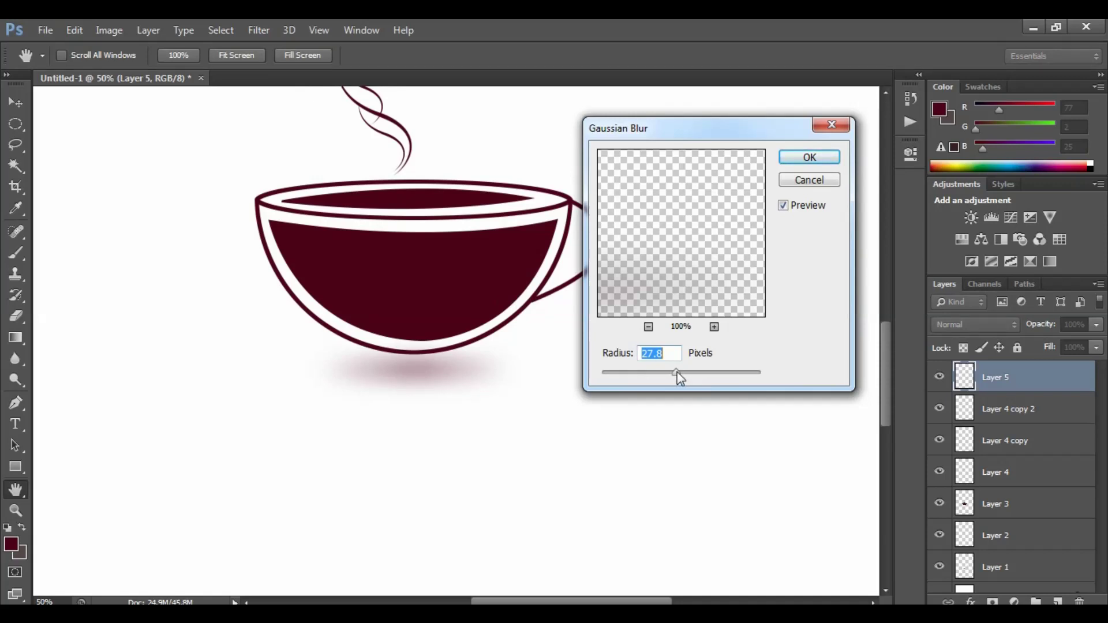
drag(649, 373, 649, 374)
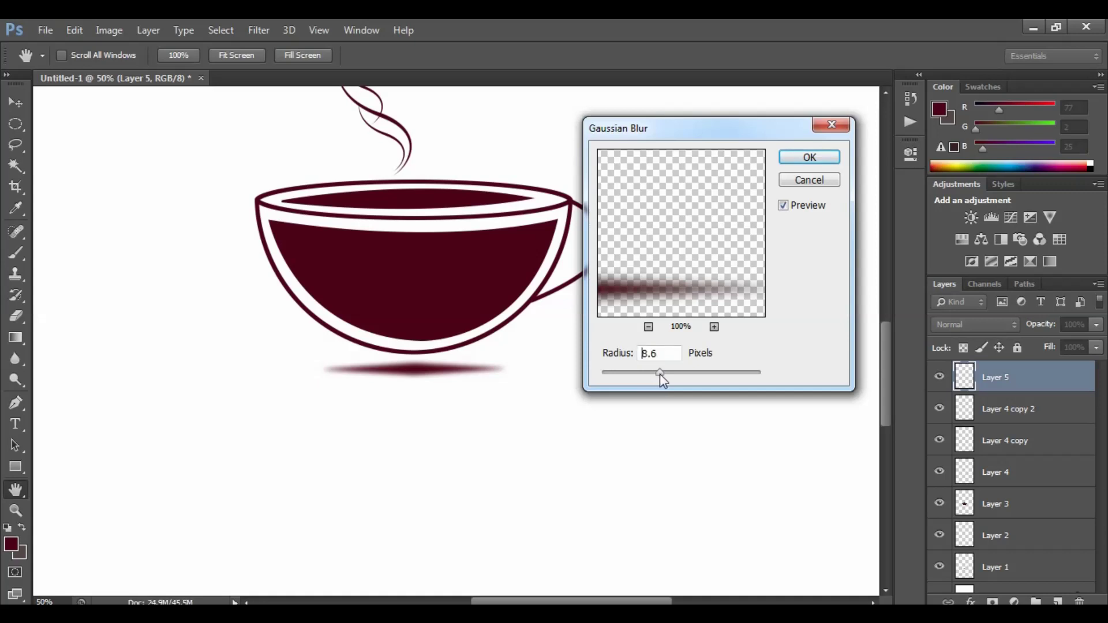
drag(660, 374, 671, 381)
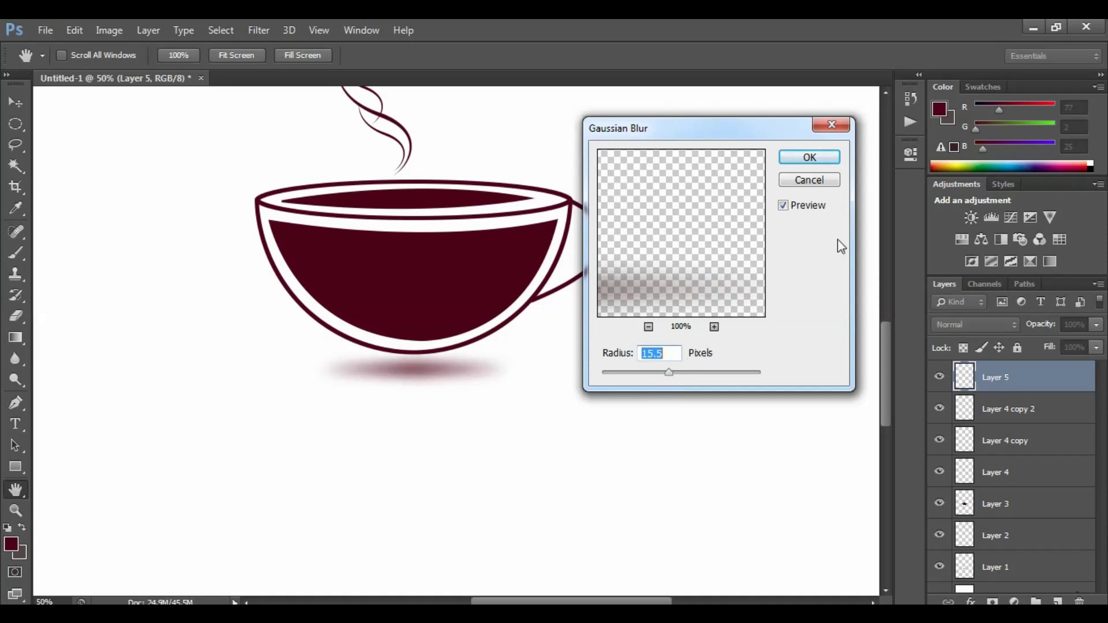
click(810, 157)
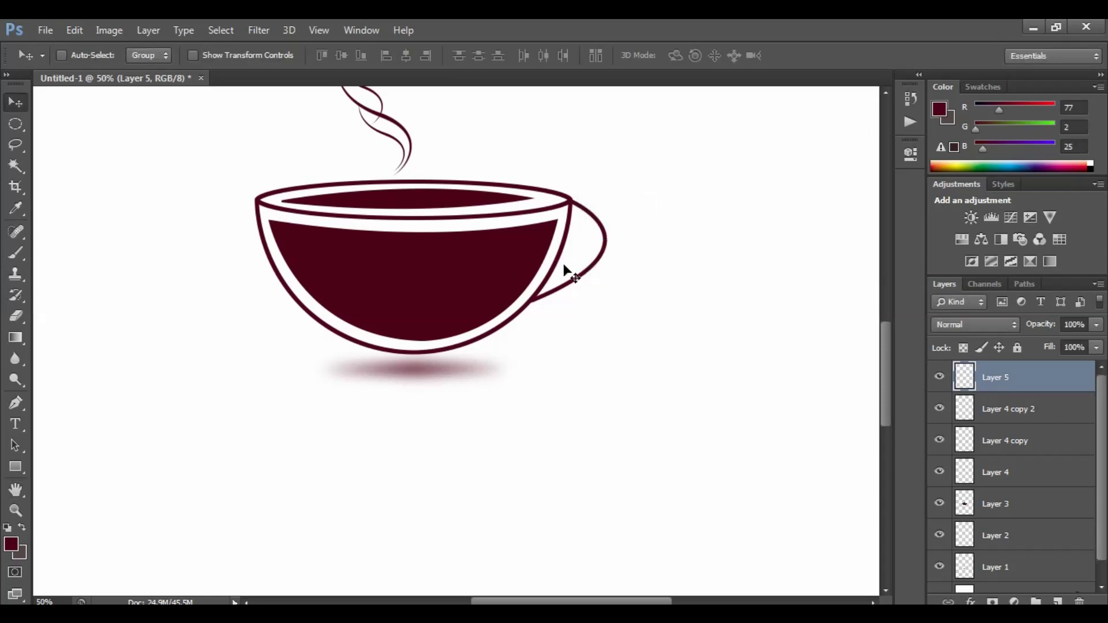
Merge all visible layers into the Background layer.
key(ctrl+minus)
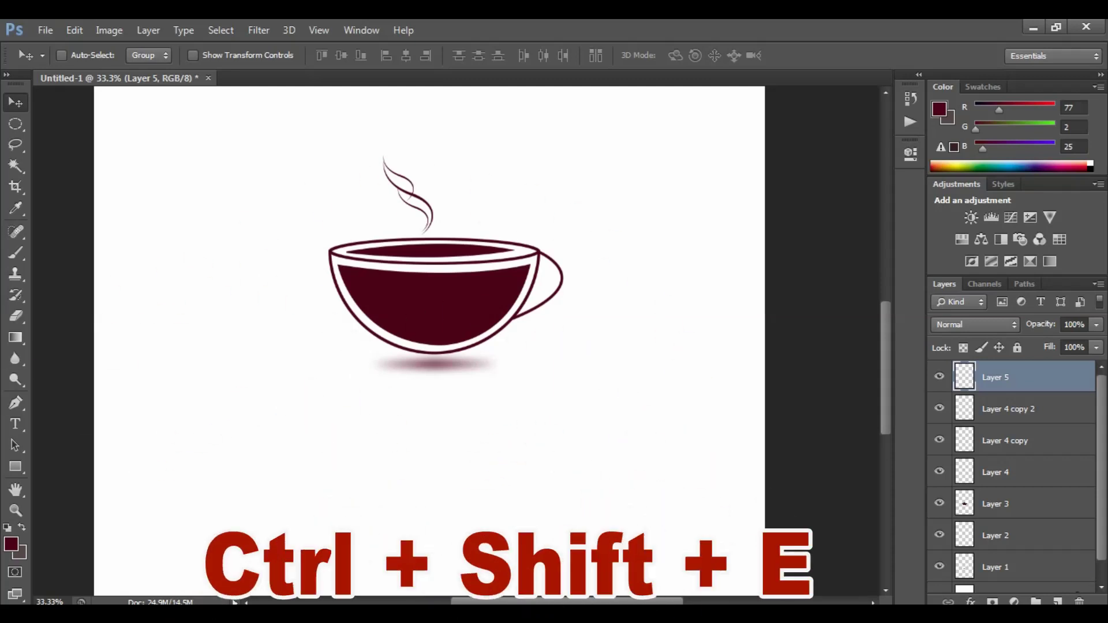
click(517, 211)
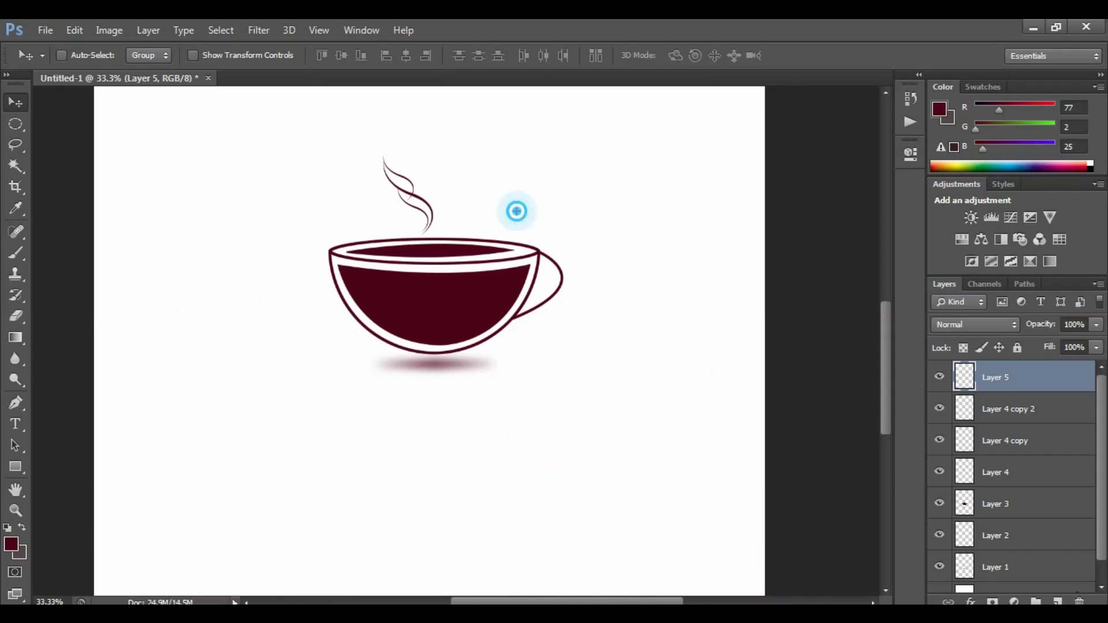
key(ctrl+shift+e)
key(ctrl+plus)
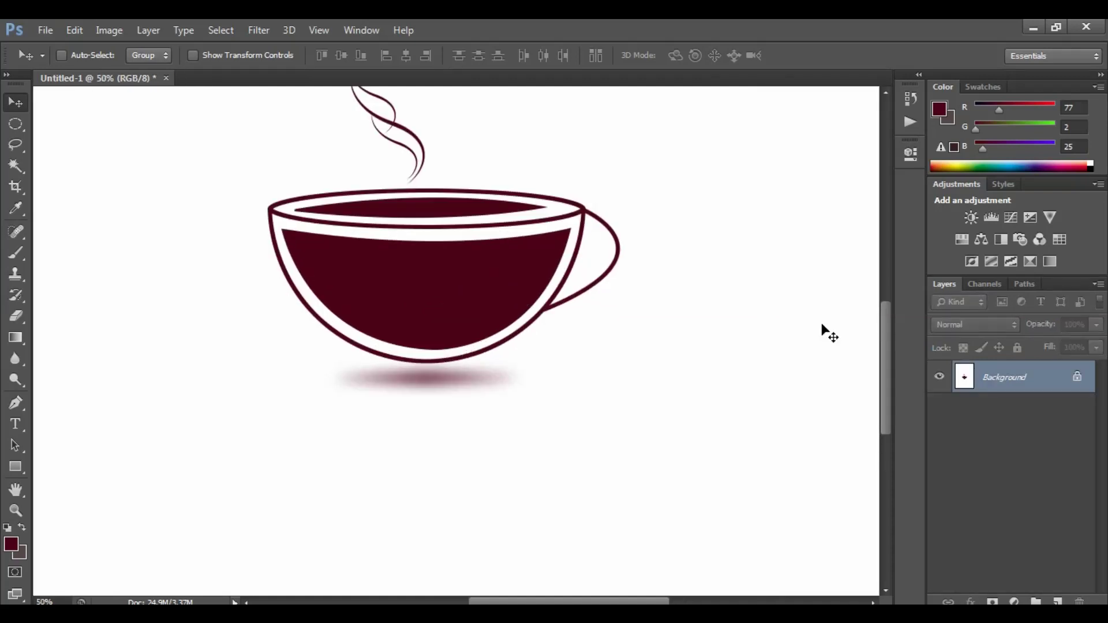
drag(683, 240, 600, 336)
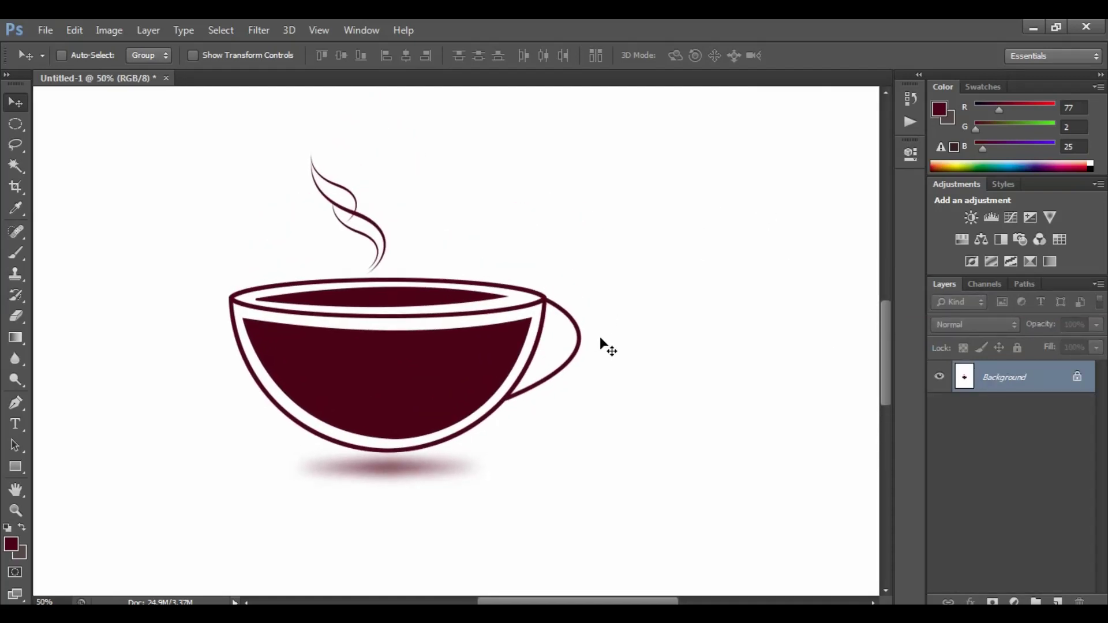